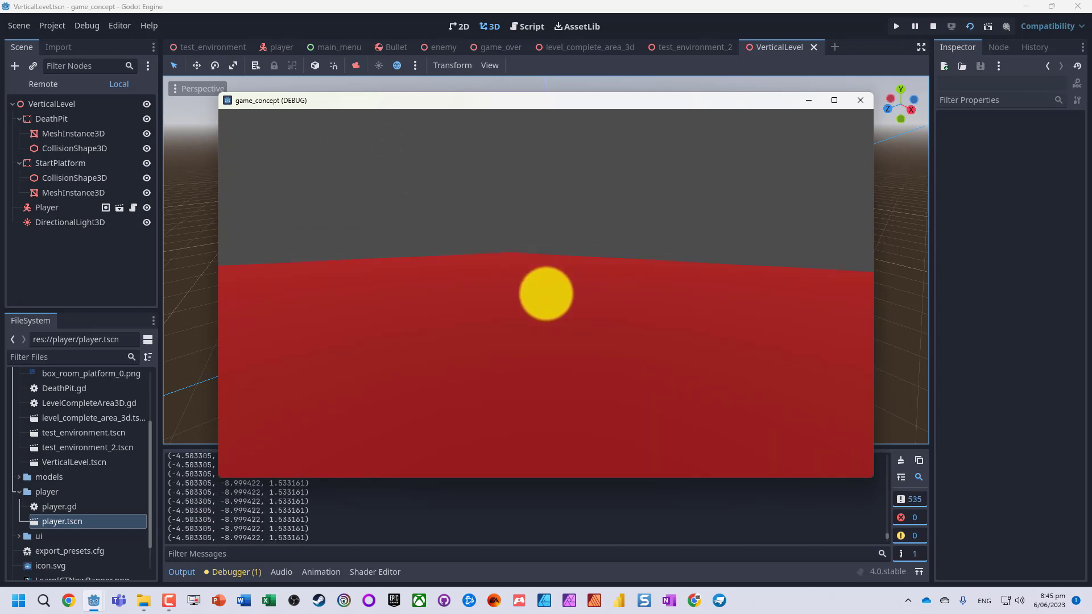
Step: Stop the running game and create a new empty scene
{"action": "key", "text": "Escape"}
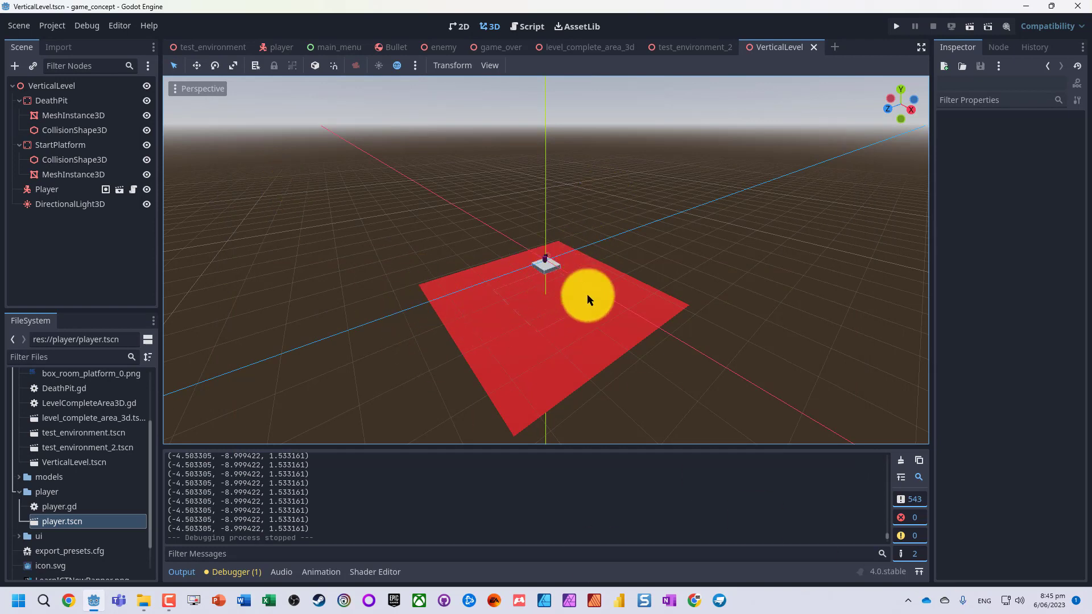
{"action": "scroll", "coordinate": [587, 295], "scroll_direction": "up", "scroll_amount": 5}
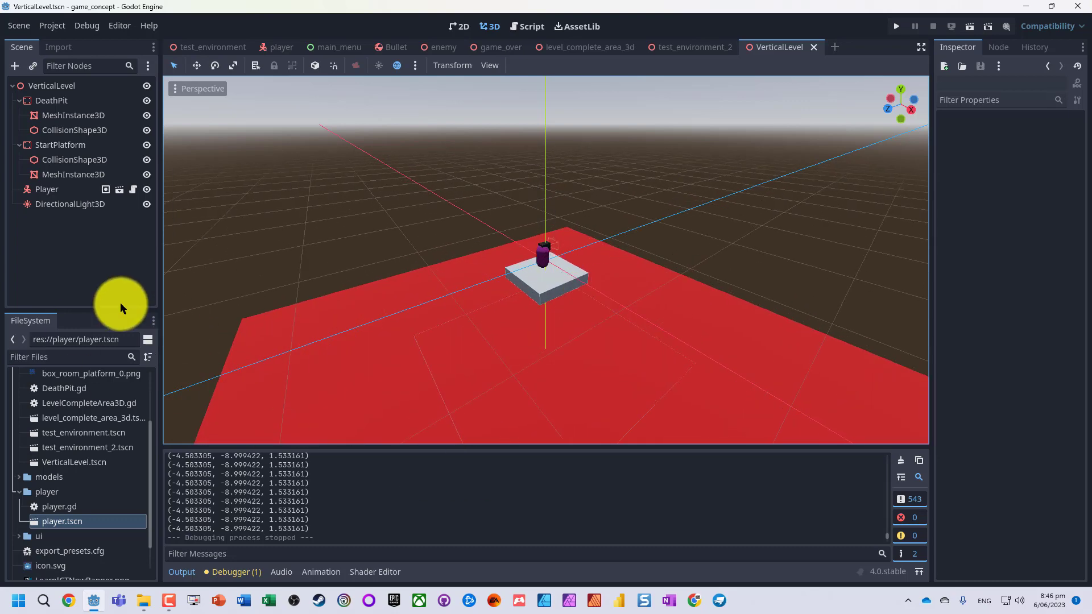
{"action": "right_click", "coordinate": [53, 87]}
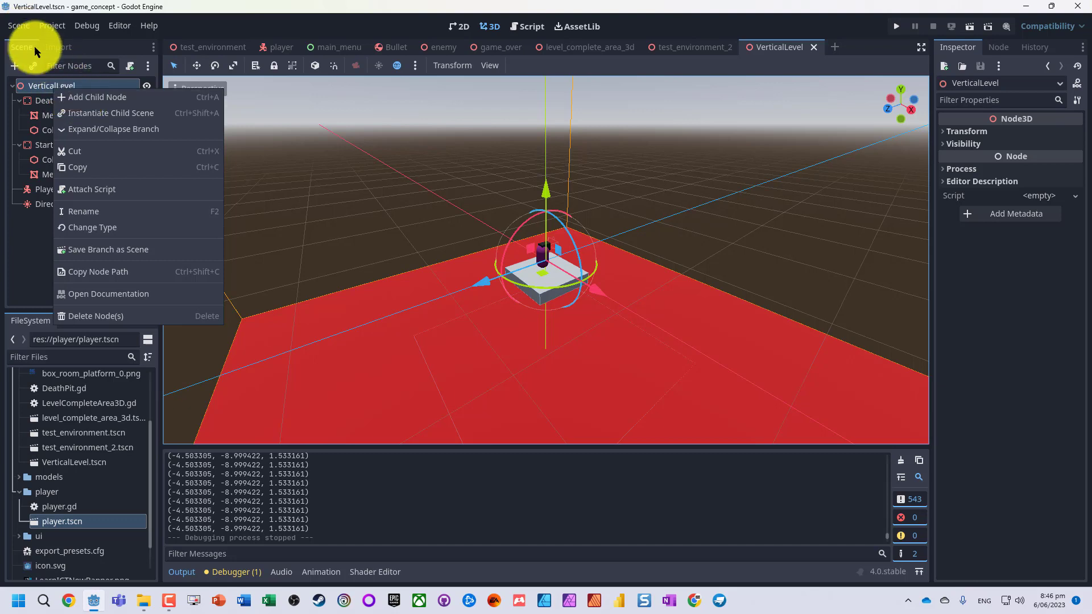
{"action": "left_click", "coordinate": [21, 28]}
{"action": "left_click", "coordinate": [19, 26]}
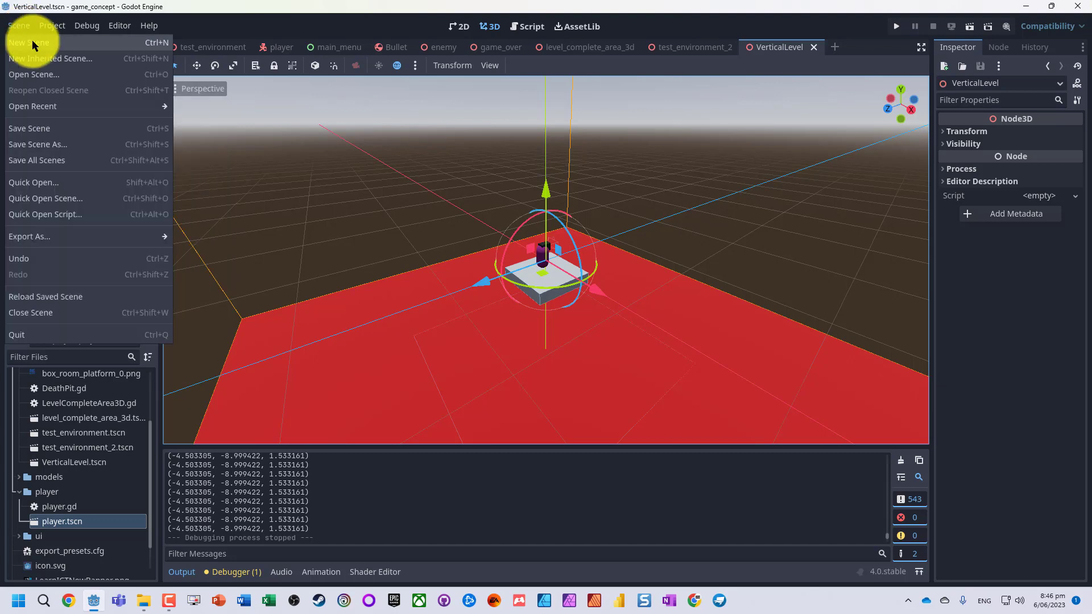
{"action": "left_click", "coordinate": [33, 42]}
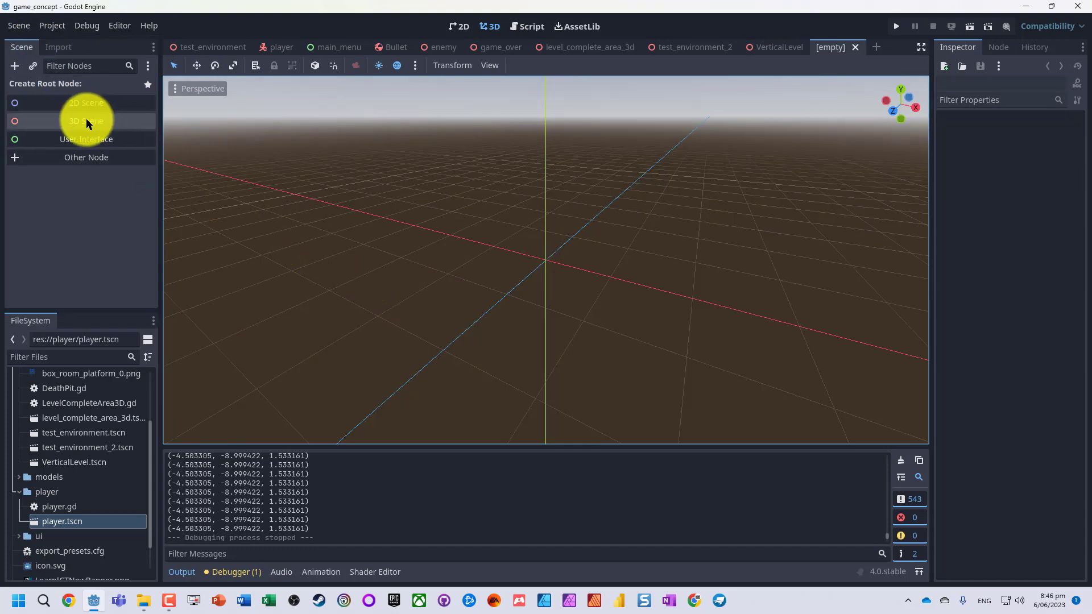
Step: Create a CharacterBody3D root node in the new scene and rename it BoxPlatform
{"action": "left_click", "coordinate": [67, 161]}
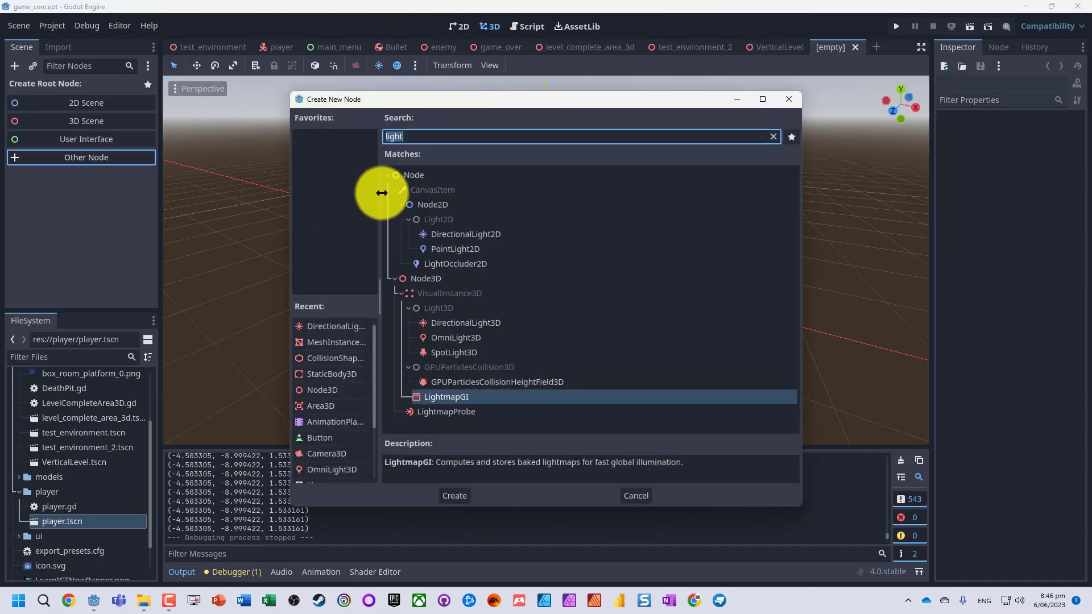
{"action": "type", "text": "charac"}
{"action": "key", "text": "Return"}
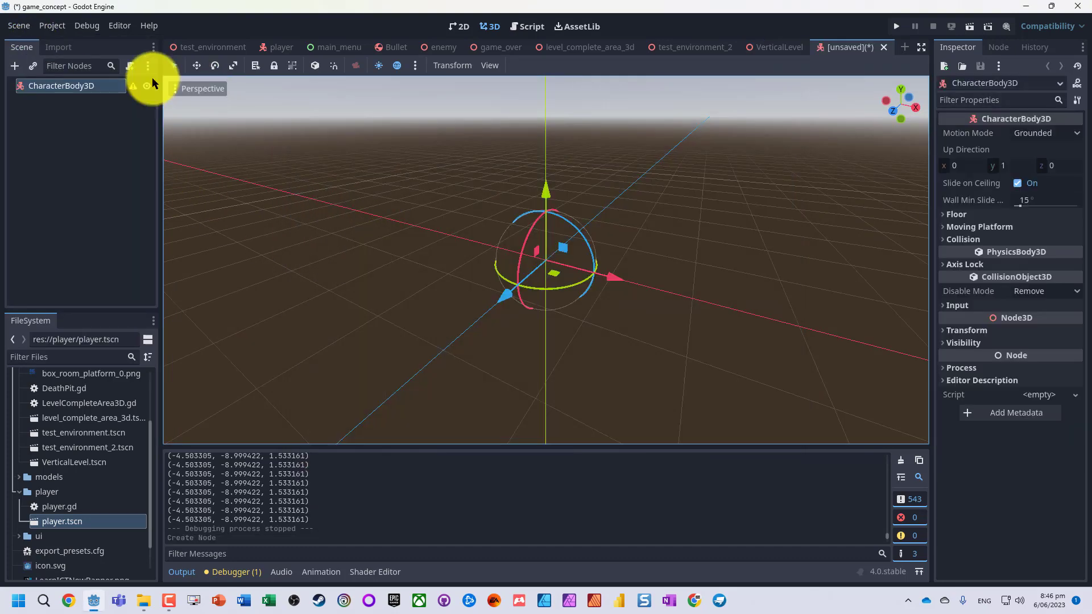
{"action": "double_click", "coordinate": [63, 89]}
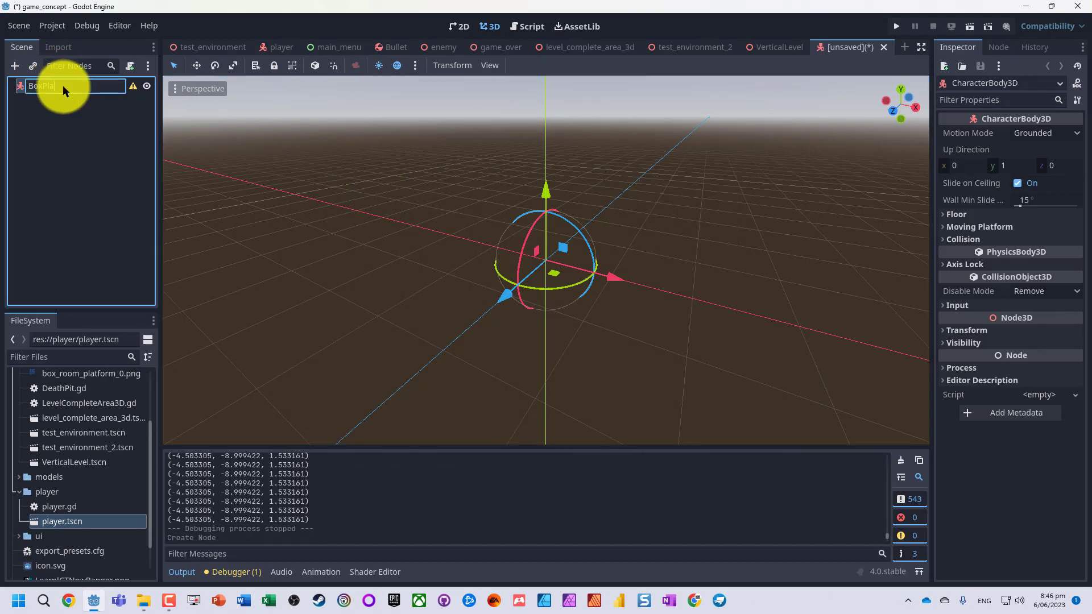
{"action": "type", "text": "BoxPlatform"}
{"action": "key", "text": "Return"}
Step: Add a CollisionShape3D child node to BoxPlatform
{"action": "right_click", "coordinate": [62, 85]}
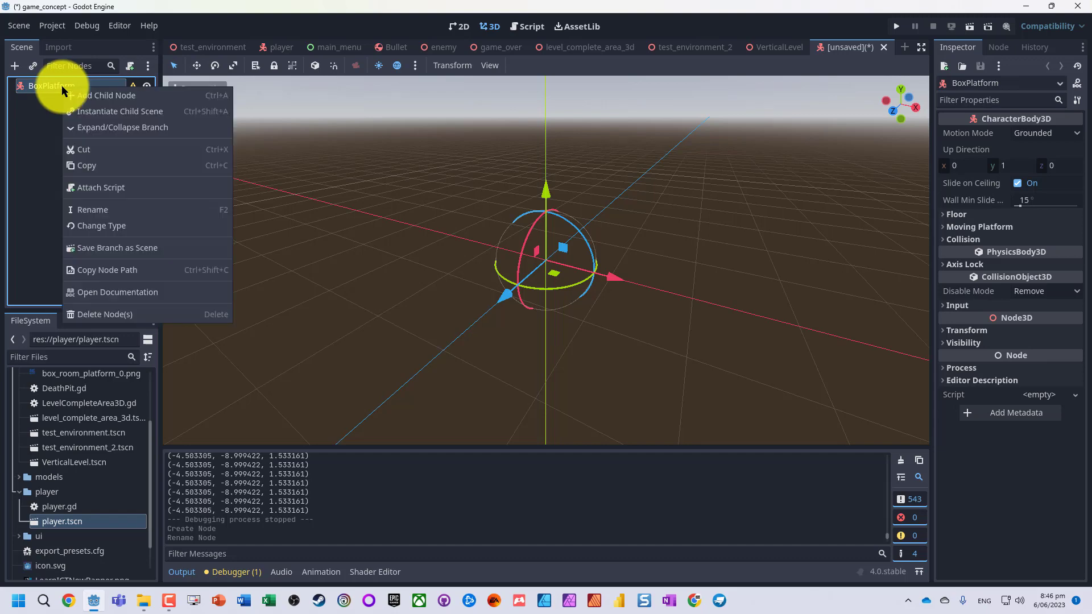
{"action": "left_click", "coordinate": [93, 96]}
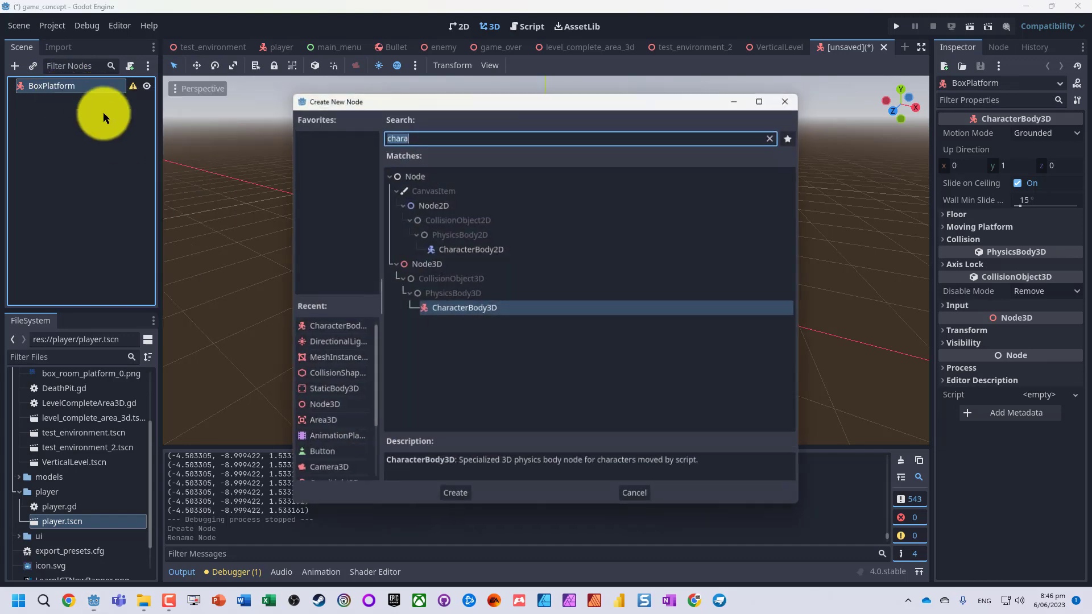
{"action": "type", "text": "collision"}
{"action": "key", "text": "Return"}
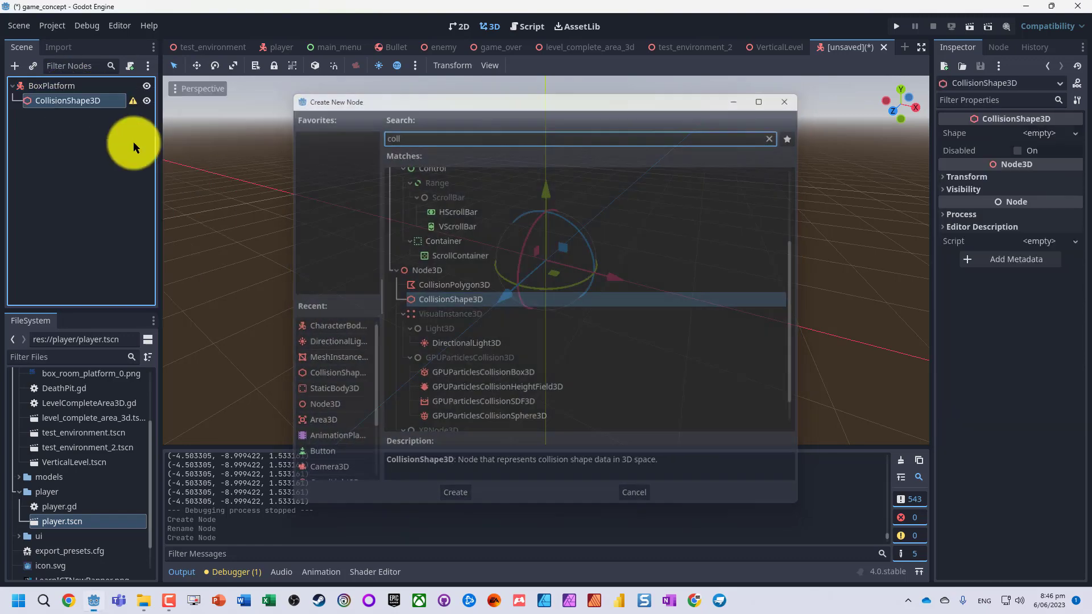
Step: Add a MeshInstance3D child node to BoxPlatform
{"action": "right_click", "coordinate": [69, 85]}
{"action": "left_click", "coordinate": [97, 94]}
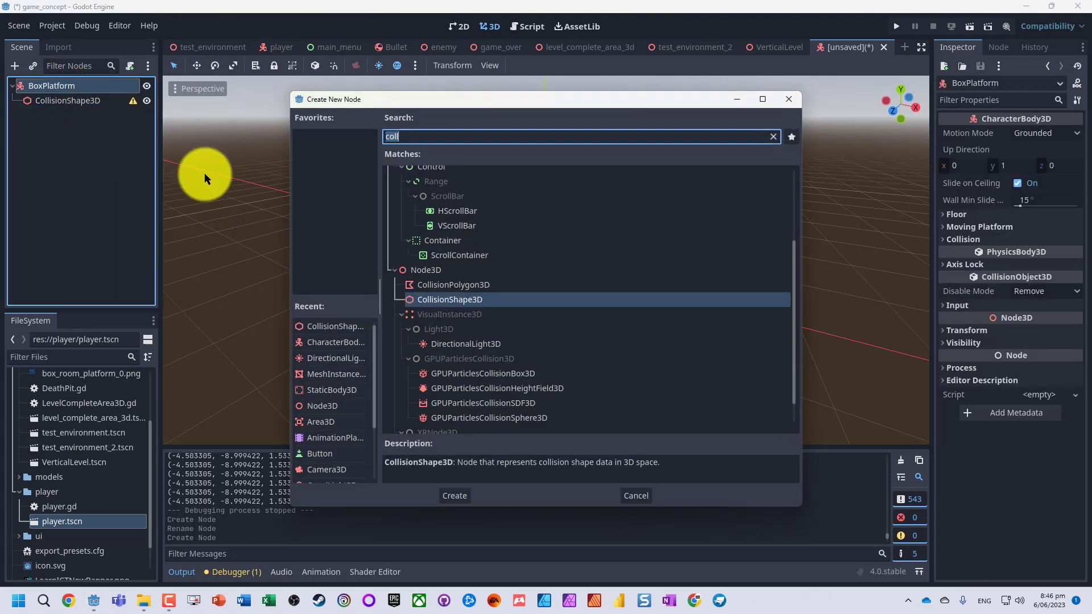
{"action": "type", "text": "mesh"}
{"action": "key", "text": "Return"}
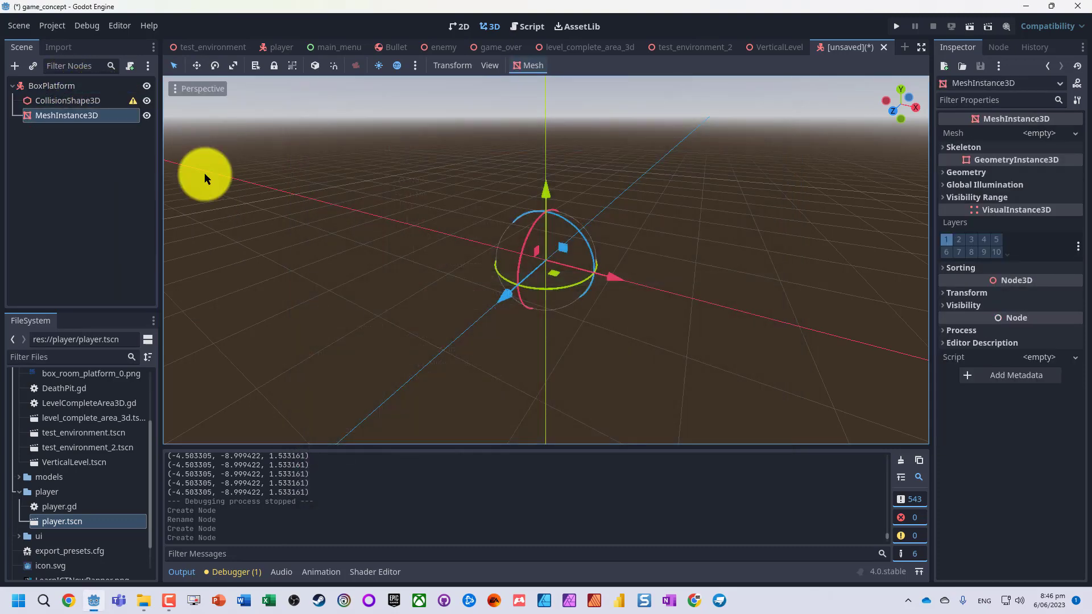
Step: Give the CollisionShape3D a new box shape and set its size to 5 m in x and 5 m in z
{"action": "left_click", "coordinate": [56, 100]}
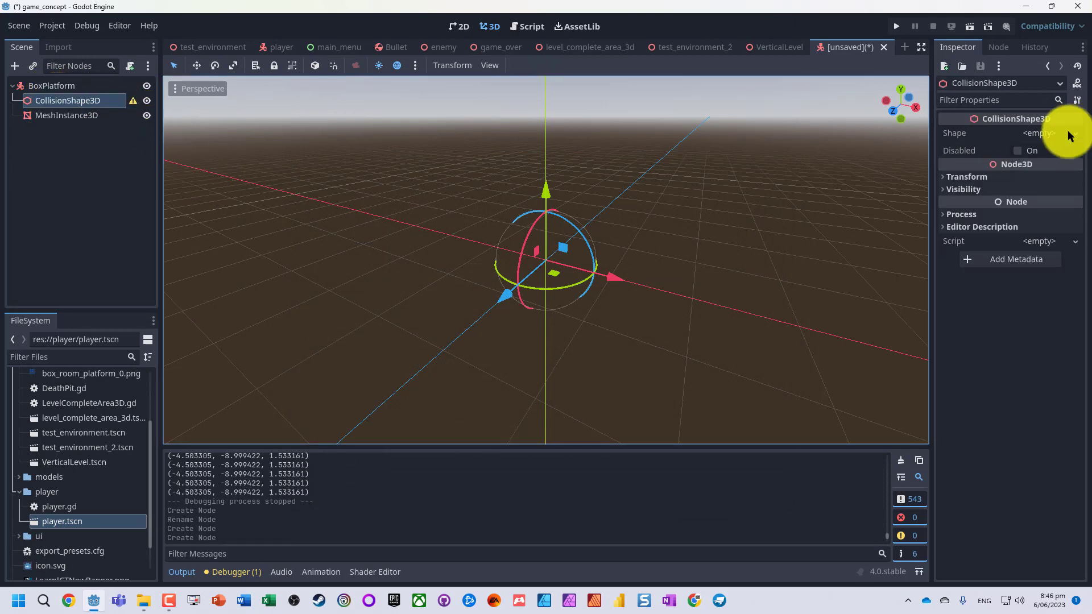
{"action": "left_click", "coordinate": [1069, 133]}
{"action": "left_click", "coordinate": [1012, 182]}
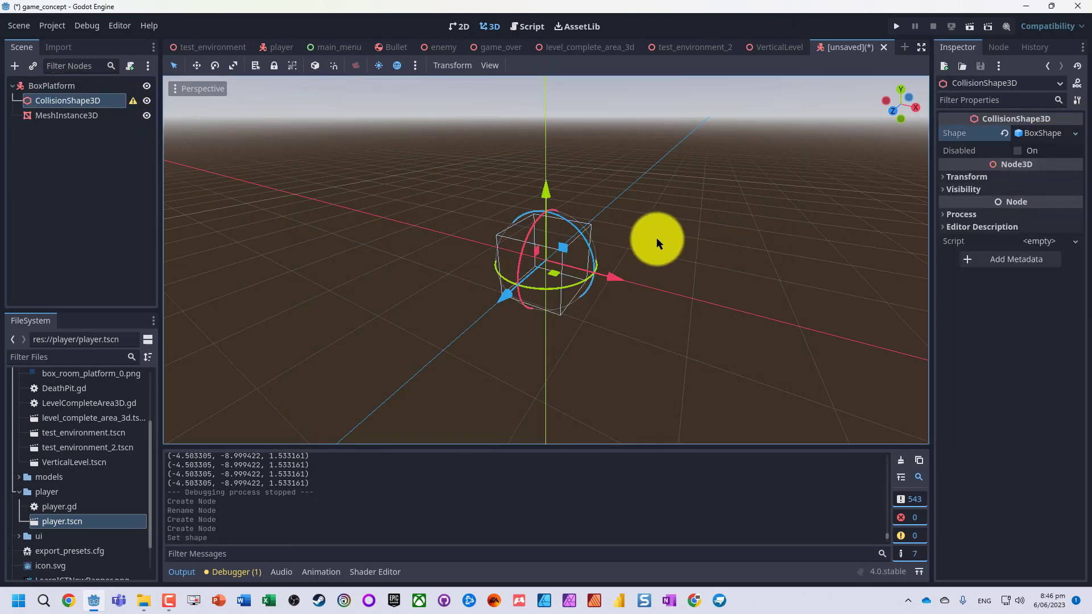
{"action": "left_click", "coordinate": [1030, 134]}
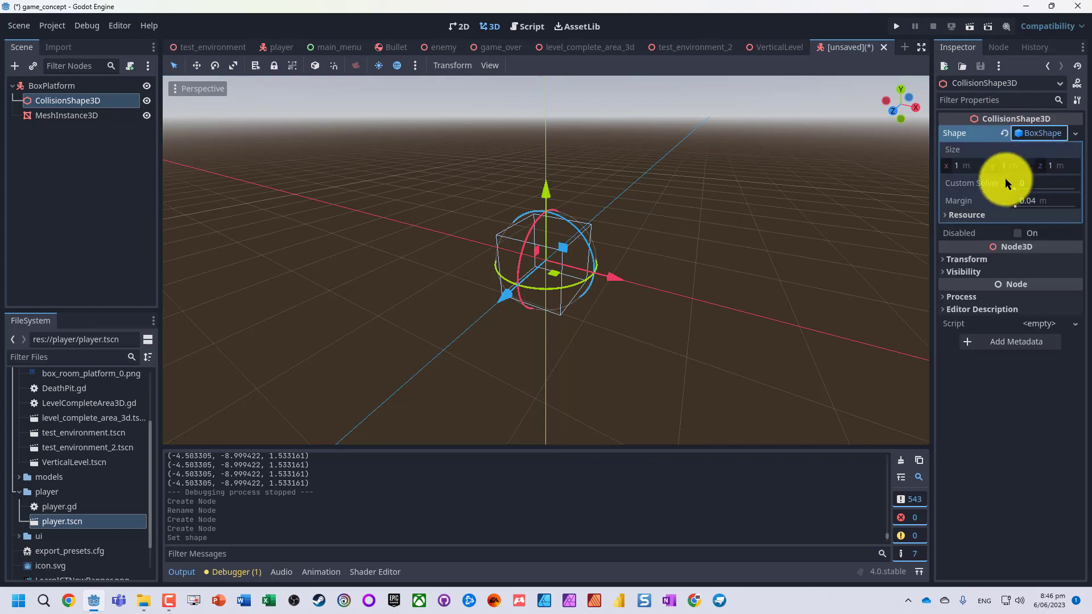
{"action": "left_click", "coordinate": [958, 166]}
{"action": "type", "text": "5"}
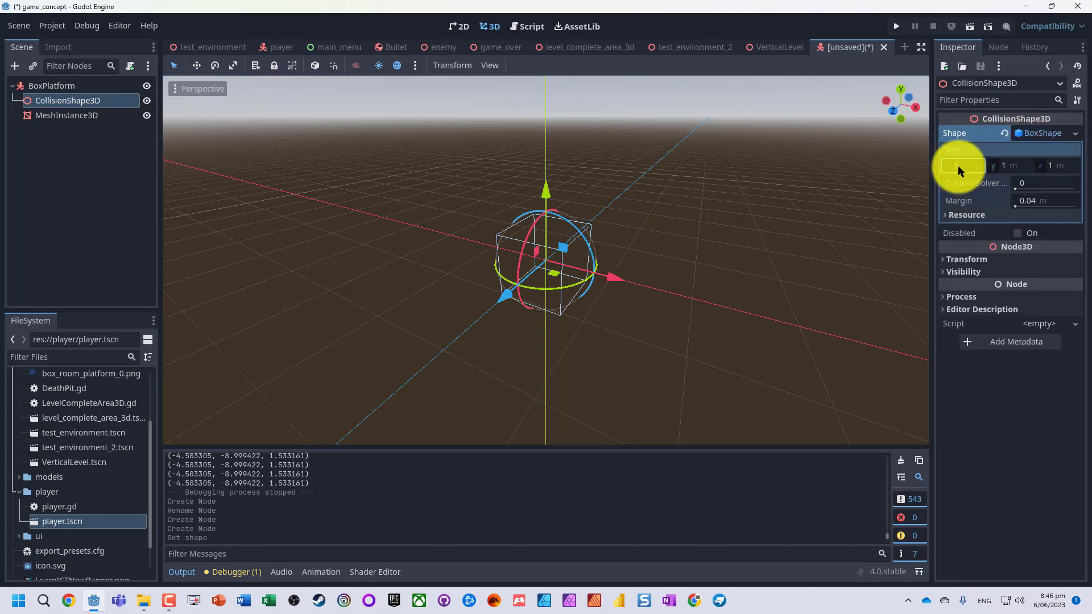
{"action": "key", "text": "Tab"}
{"action": "key", "text": "Tab"}
{"action": "type", "text": "5"}
{"action": "key", "text": "Tab"}
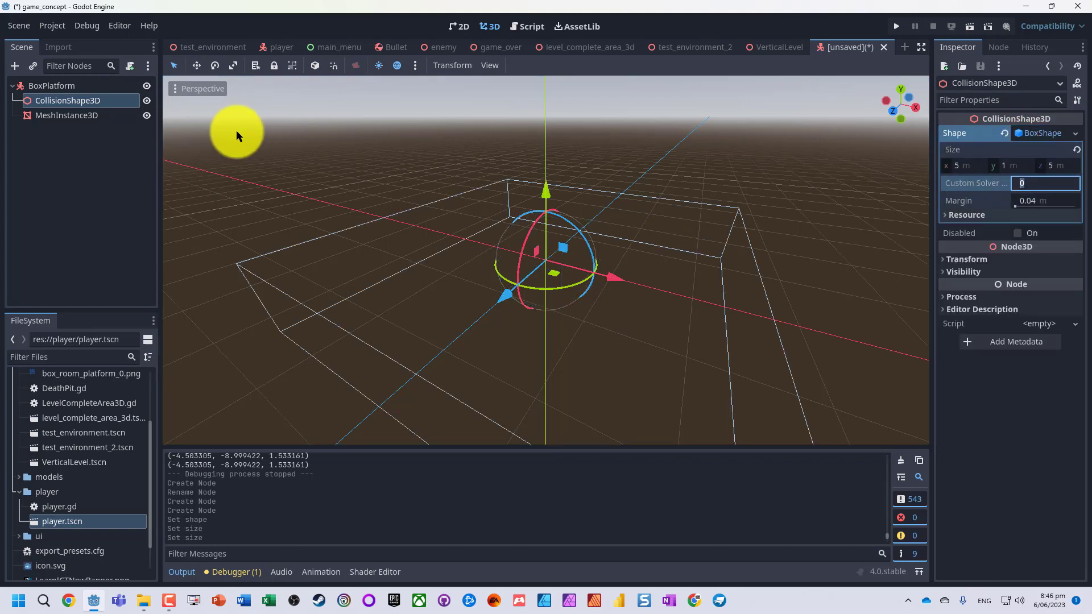
Step: Give the MeshInstance3D a new BoxMesh and set its size to 5 m in x and 5 m in z
{"action": "left_click", "coordinate": [62, 116]}
{"action": "left_click", "coordinate": [1043, 133]}
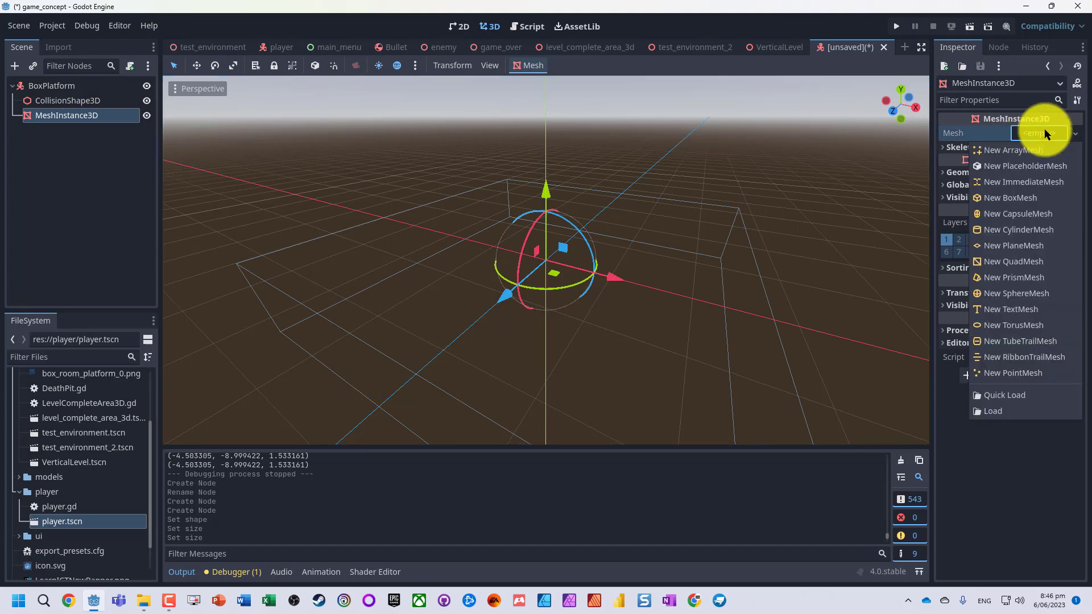
{"action": "left_click", "coordinate": [1007, 199]}
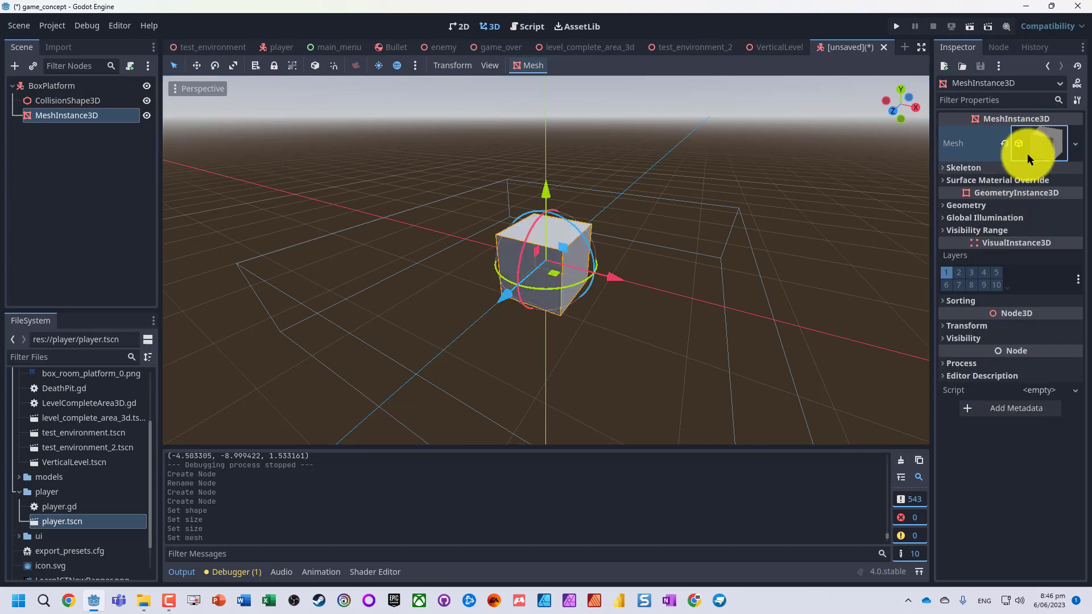
{"action": "left_click", "coordinate": [956, 271]}
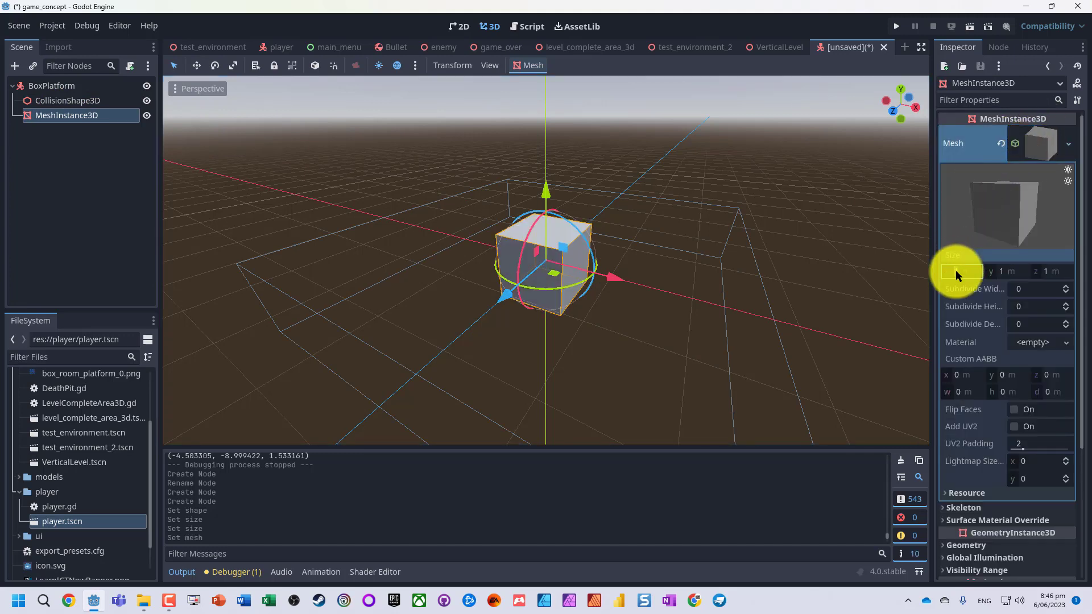
{"action": "type", "text": "5"}
{"action": "key", "text": "Tab"}
{"action": "key", "text": "Tab"}
{"action": "type", "text": "5"}
{"action": "key", "text": "Tab"}
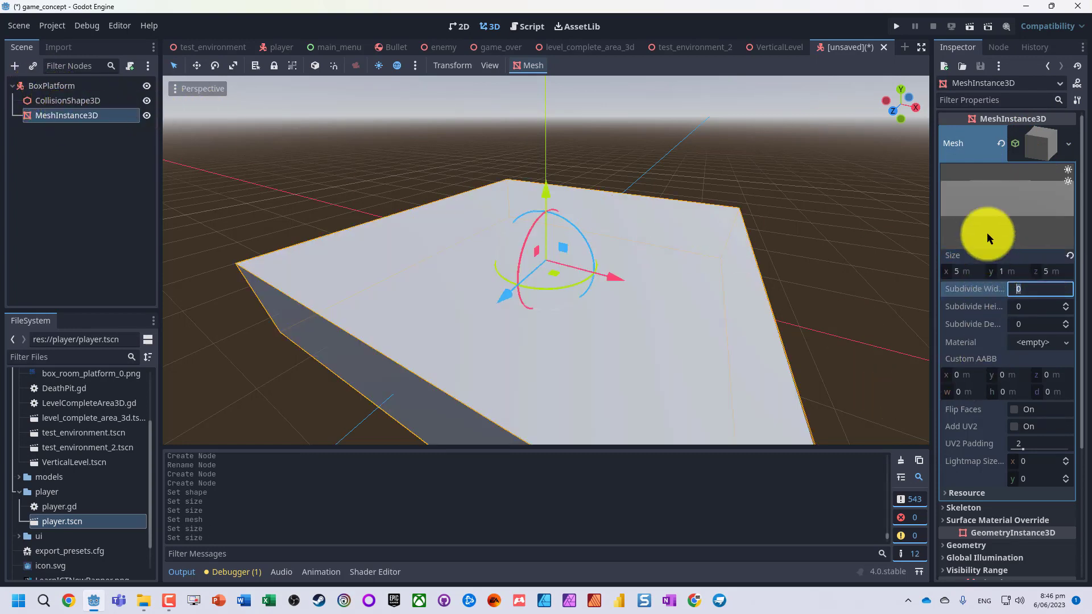
{"action": "left_click", "coordinate": [1041, 144]}
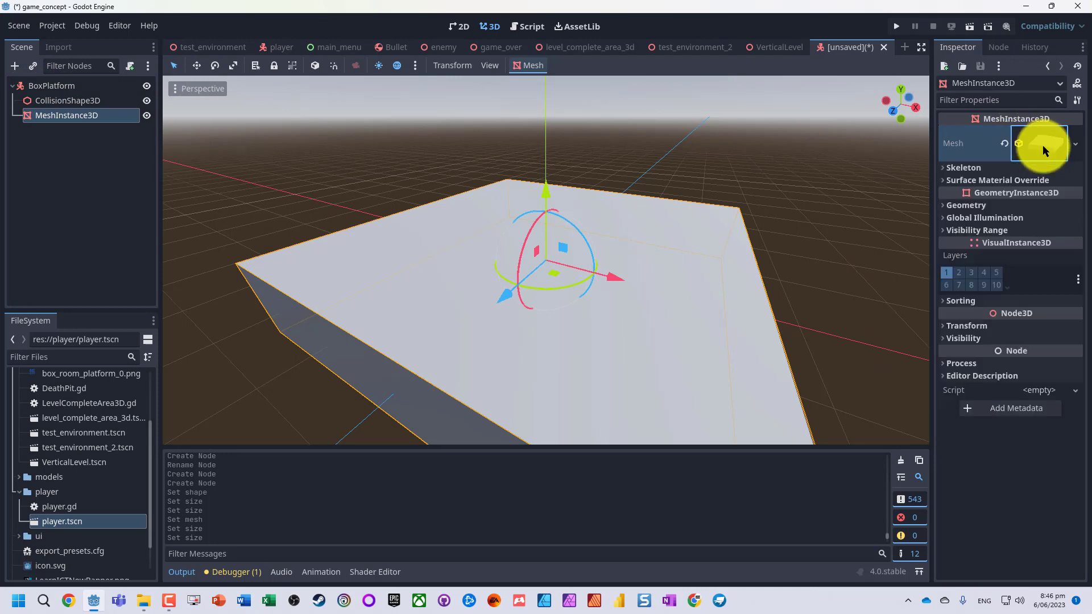
{"action": "left_click", "coordinate": [1043, 147]}
{"action": "left_click", "coordinate": [1042, 147]}
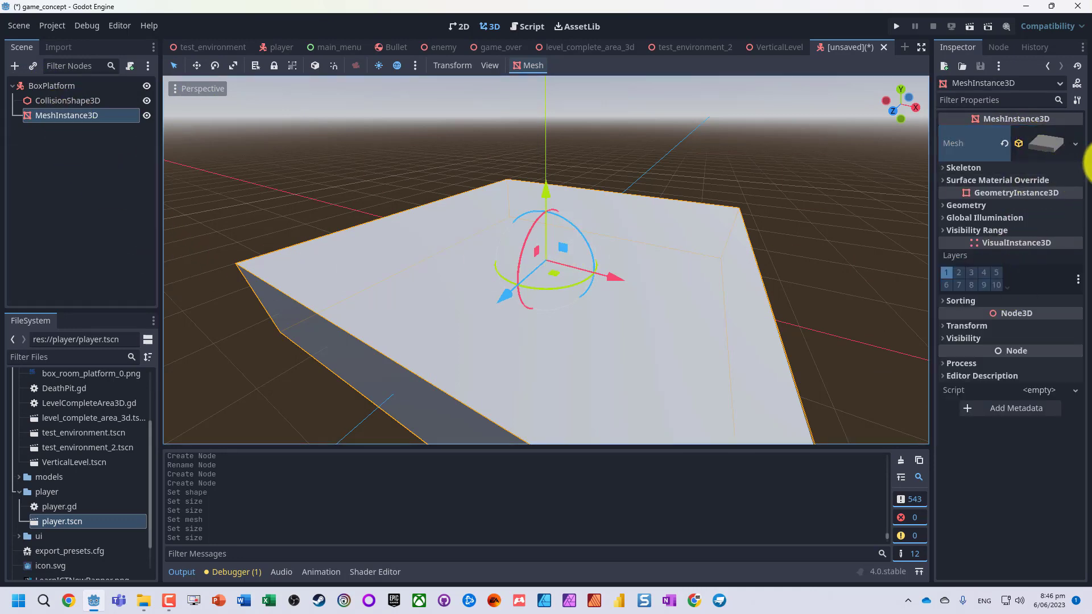
Step: Add a StandardMaterial3D surface override to the platform mesh and set its albedo colour to light blue, hex 86c5ff
{"action": "left_click", "coordinate": [948, 180]}
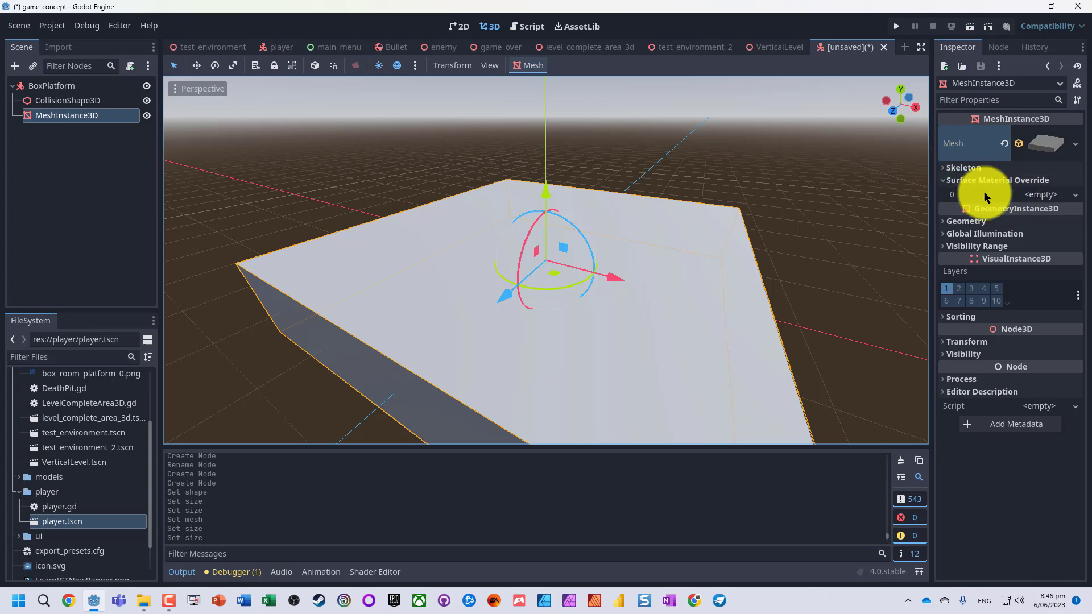
{"action": "left_click", "coordinate": [1047, 195]}
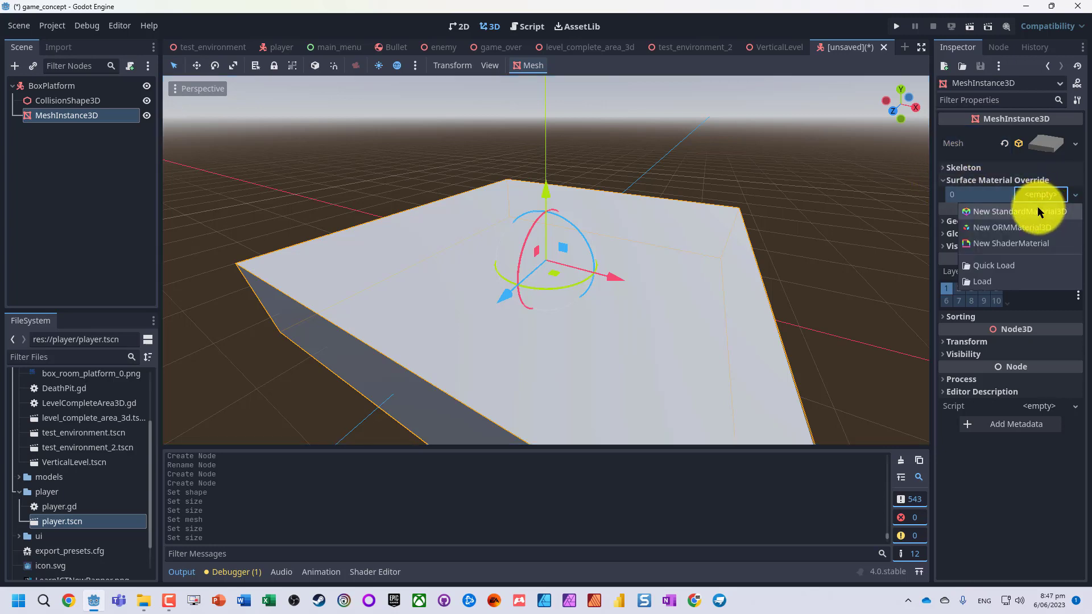
{"action": "left_click", "coordinate": [1016, 210]}
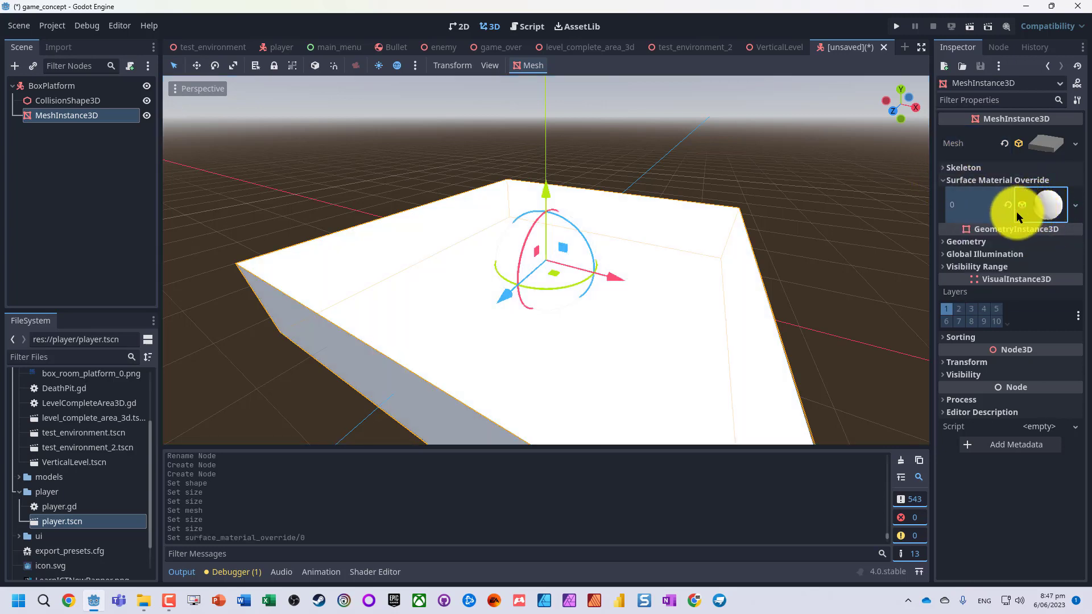
{"action": "left_click", "coordinate": [1043, 199]}
{"action": "left_click", "coordinate": [945, 385]}
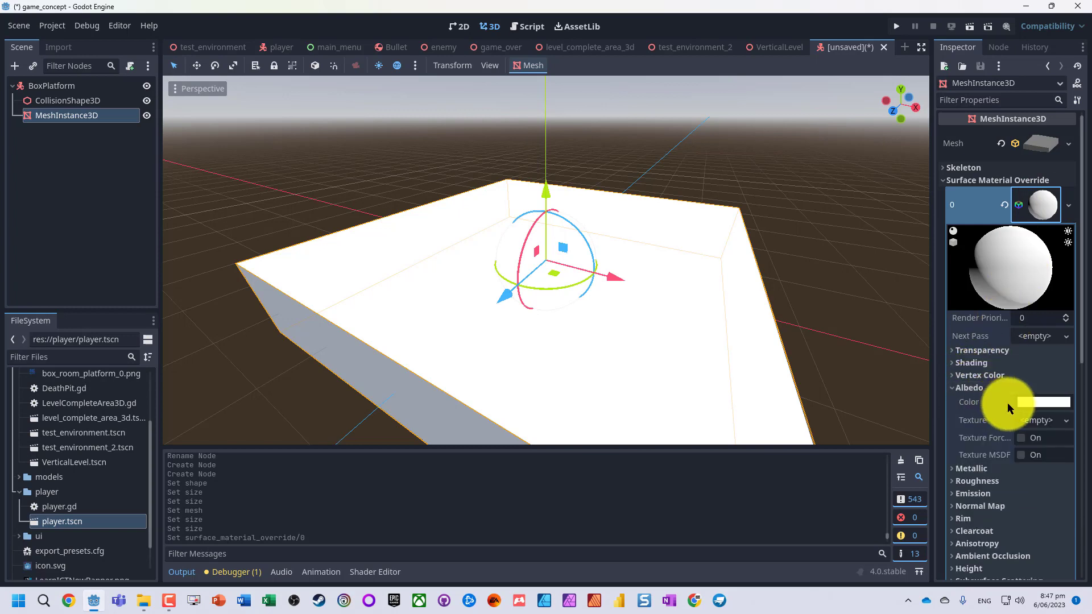
{"action": "left_click", "coordinate": [1029, 402]}
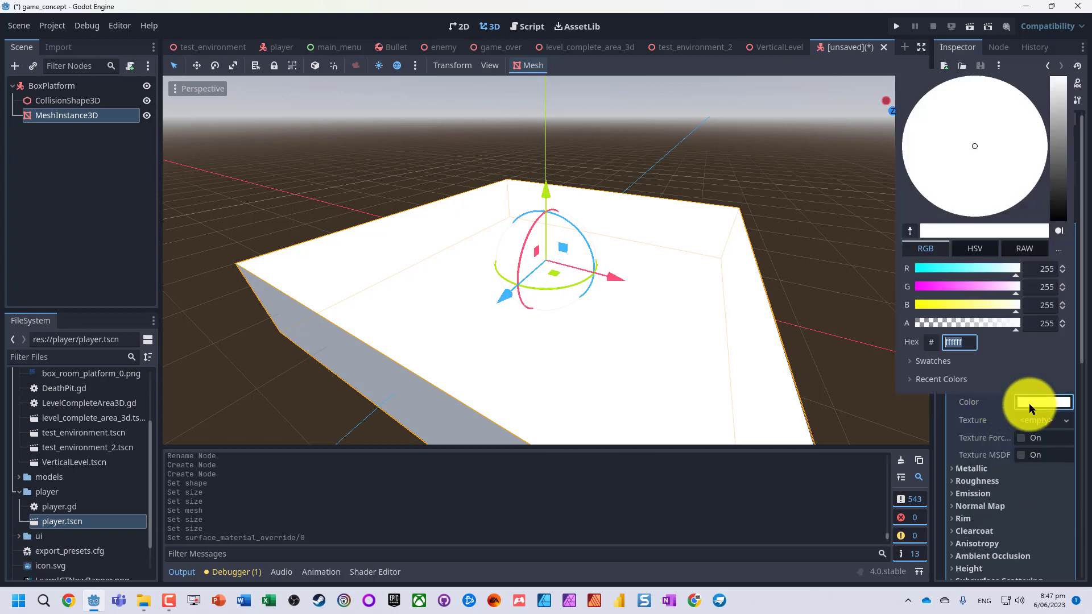
{"action": "left_click", "coordinate": [970, 268]}
{"action": "left_click_drag", "start_coordinate": [968, 288], "coordinate": [993, 288]}
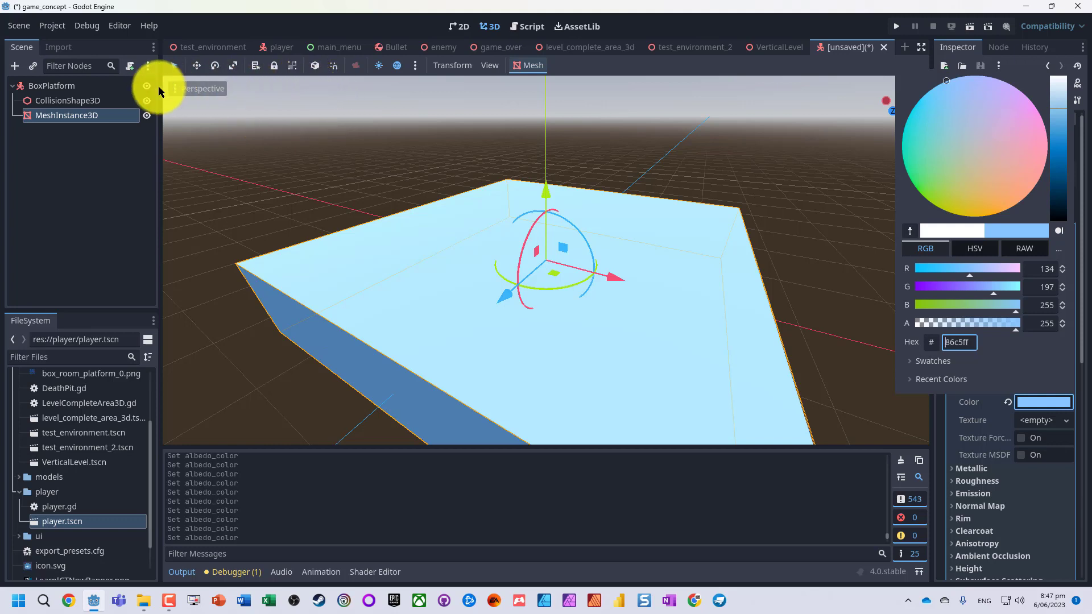
Step: Save the BoxPlatform scene as box_platform.tscn in the models folder and close it to return to VerticalLevel
{"action": "left_click", "coordinate": [49, 85]}
{"action": "left_click", "coordinate": [37, 87]}
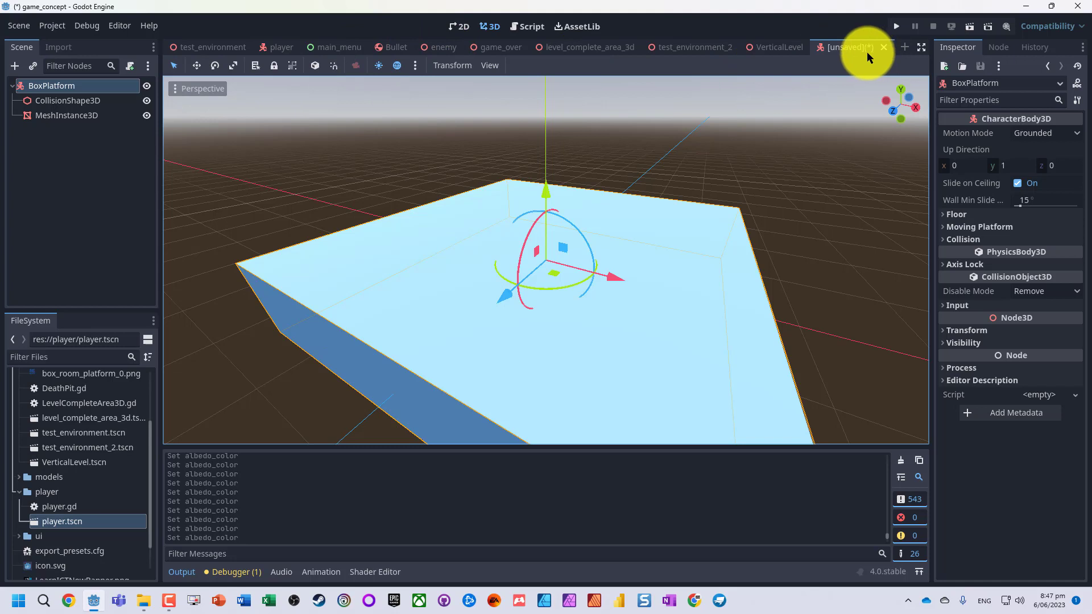
{"action": "key", "text": "ctrl+s"}
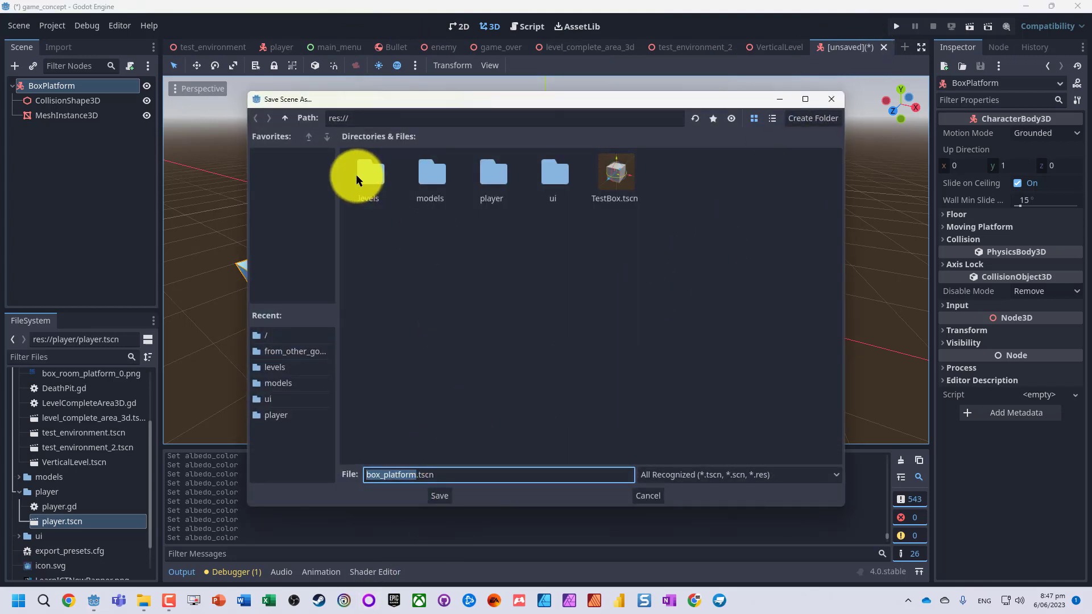
{"action": "double_click", "coordinate": [430, 178]}
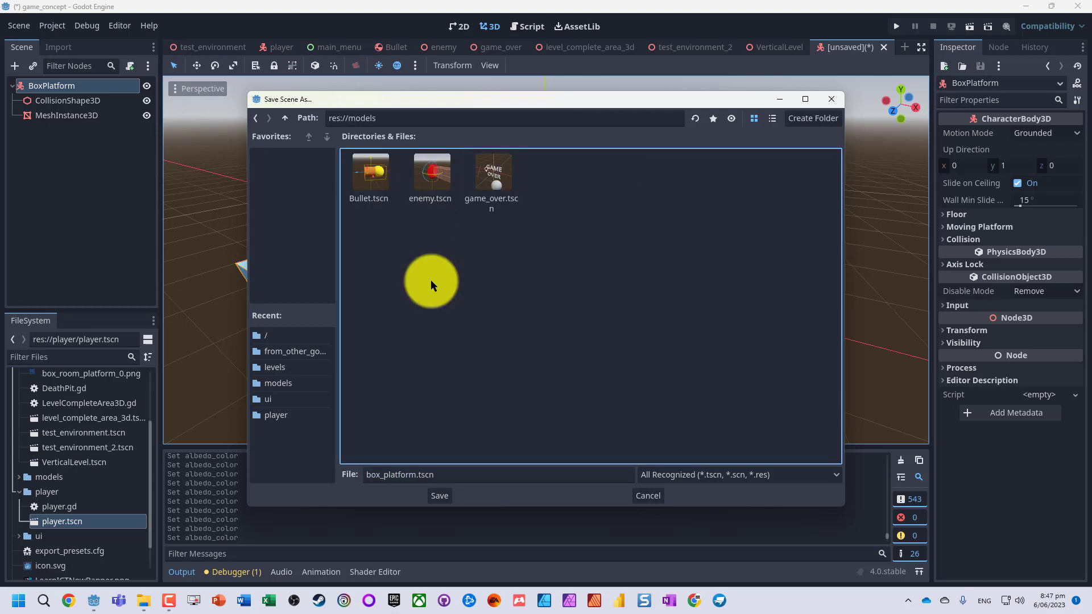
{"action": "left_click", "coordinate": [439, 496]}
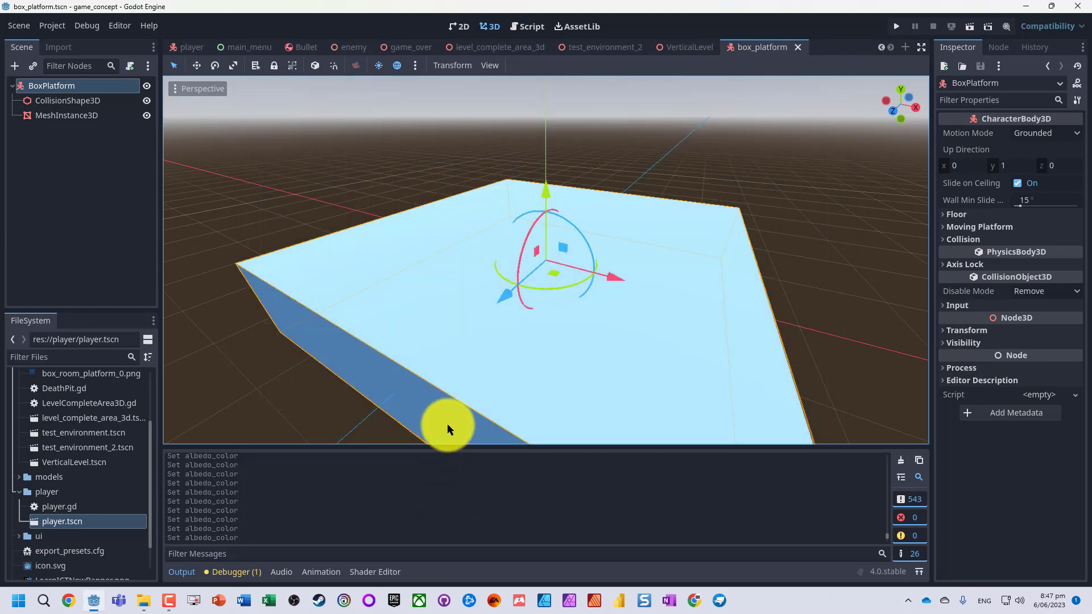
{"action": "left_click", "coordinate": [799, 46]}
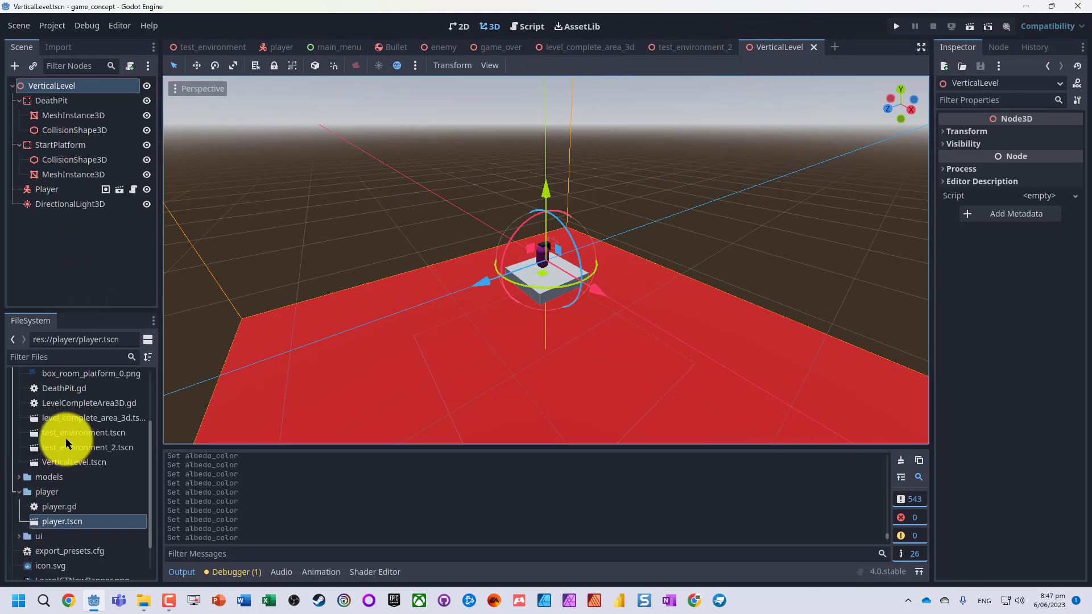
Step: Place an instance of box_platform.tscn from the models folder into VerticalLevel near the start platform
{"action": "scroll", "coordinate": [64, 427], "scroll_direction": "up", "scroll_amount": 3}
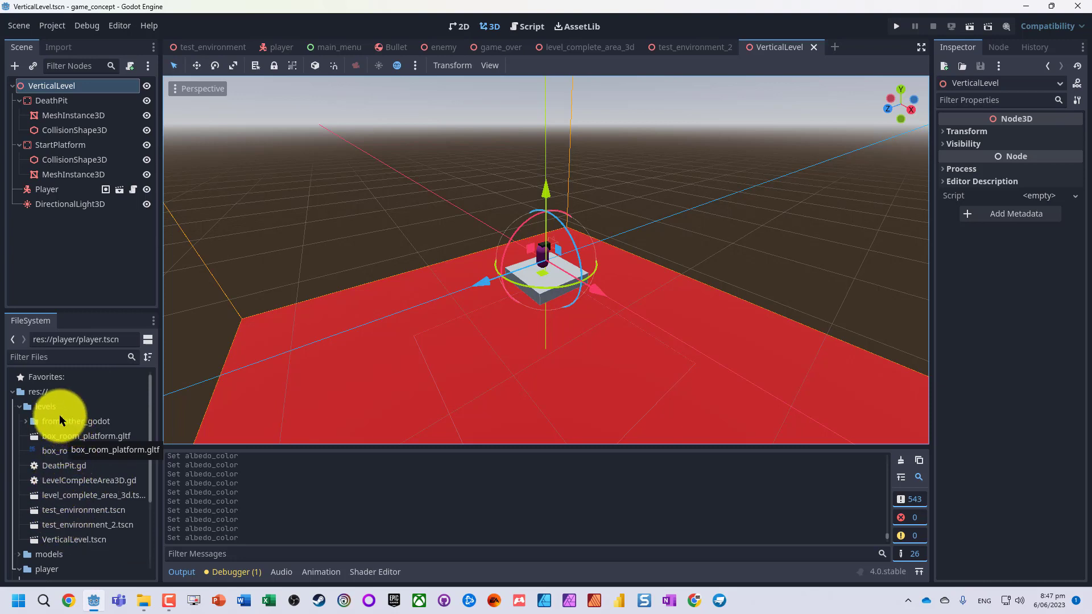
{"action": "left_click", "coordinate": [20, 406]}
{"action": "left_click", "coordinate": [20, 421]}
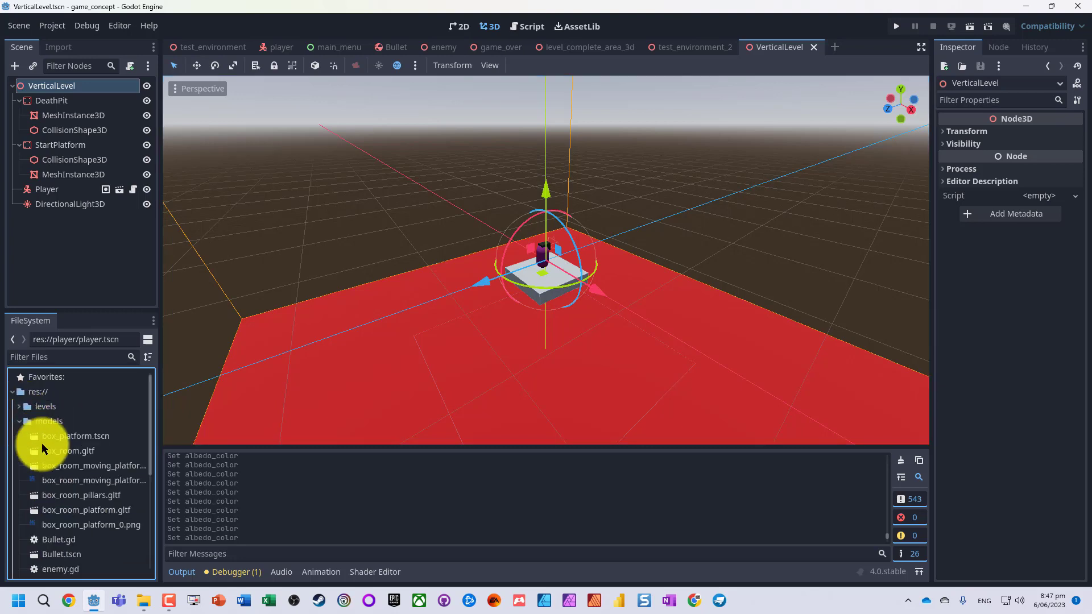
{"action": "left_click_drag", "start_coordinate": [59, 436], "coordinate": [632, 331]}
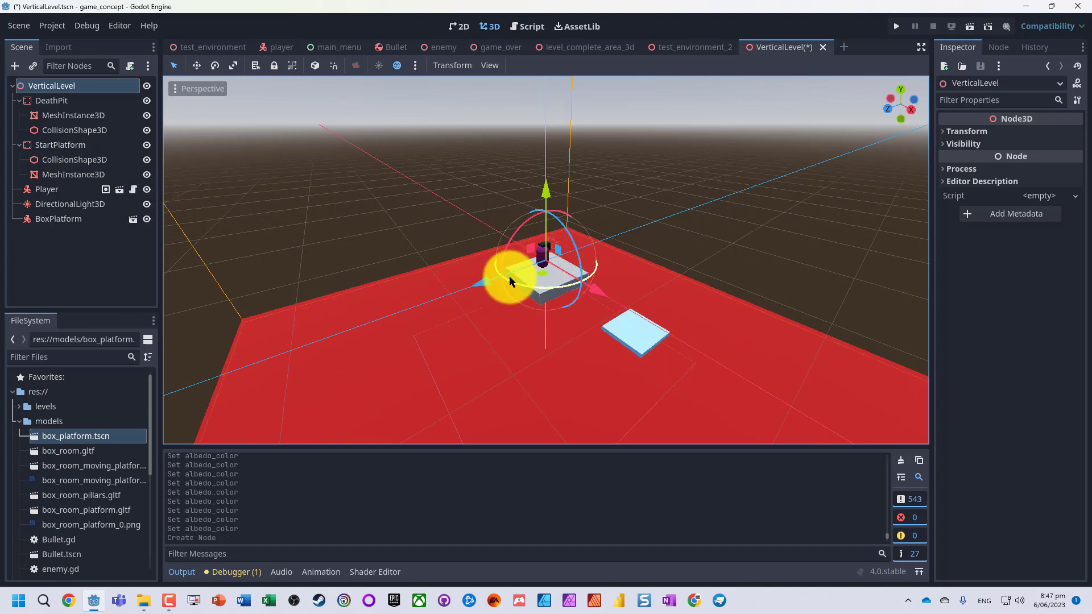
Step: Examine the StartPlatform's transform values and its placement relative to the player
{"action": "left_click", "coordinate": [46, 145]}
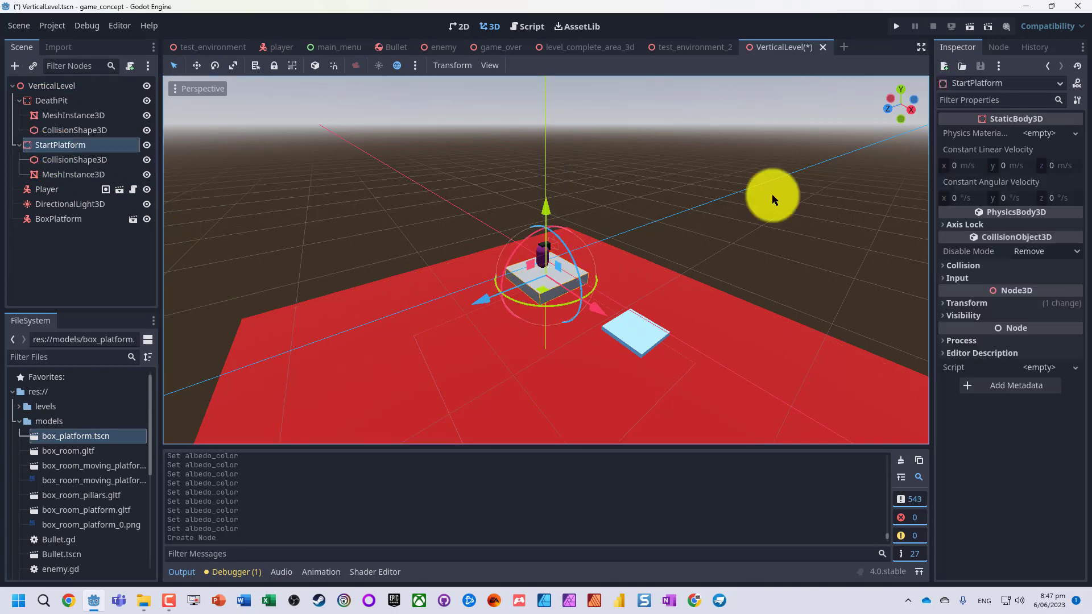
{"action": "left_click", "coordinate": [964, 303]}
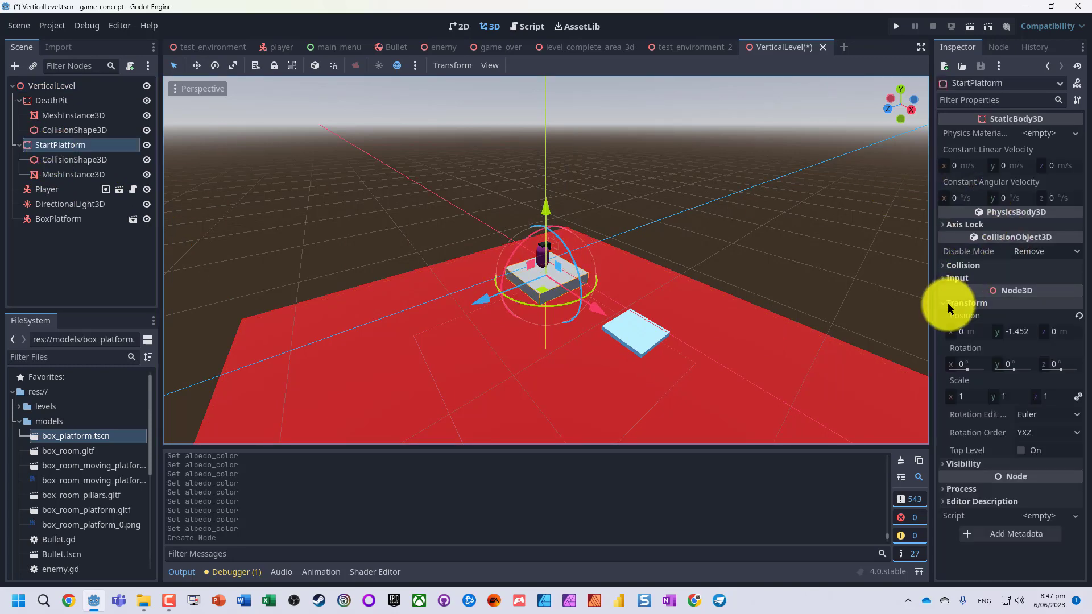
{"action": "scroll", "coordinate": [615, 285], "scroll_direction": "down", "scroll_amount": 3}
{"action": "scroll", "coordinate": [615, 286], "scroll_direction": "up", "scroll_amount": 4}
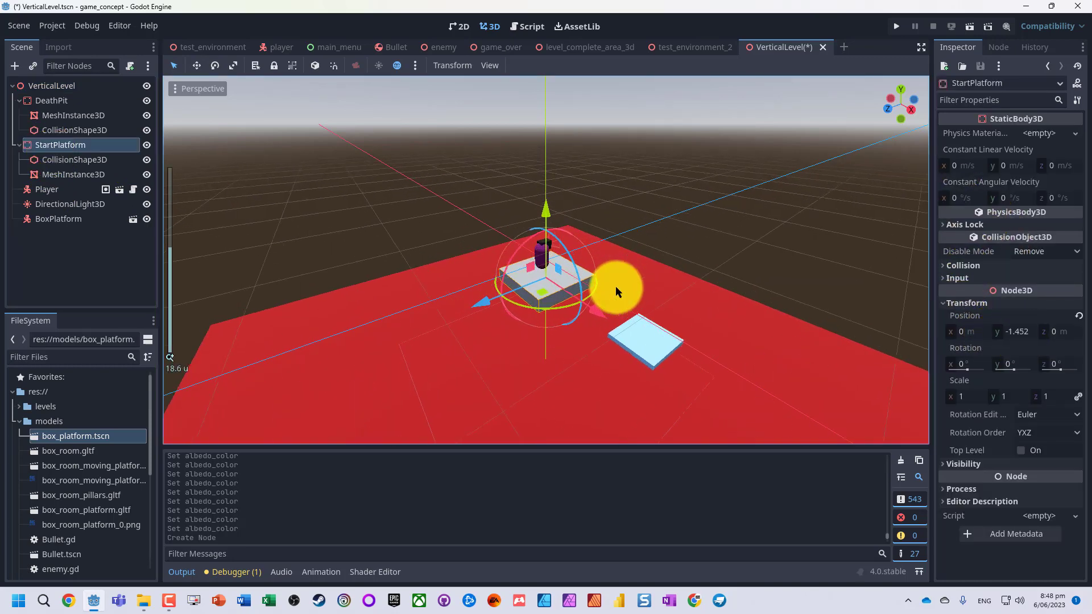
{"action": "left_click", "coordinate": [50, 189]}
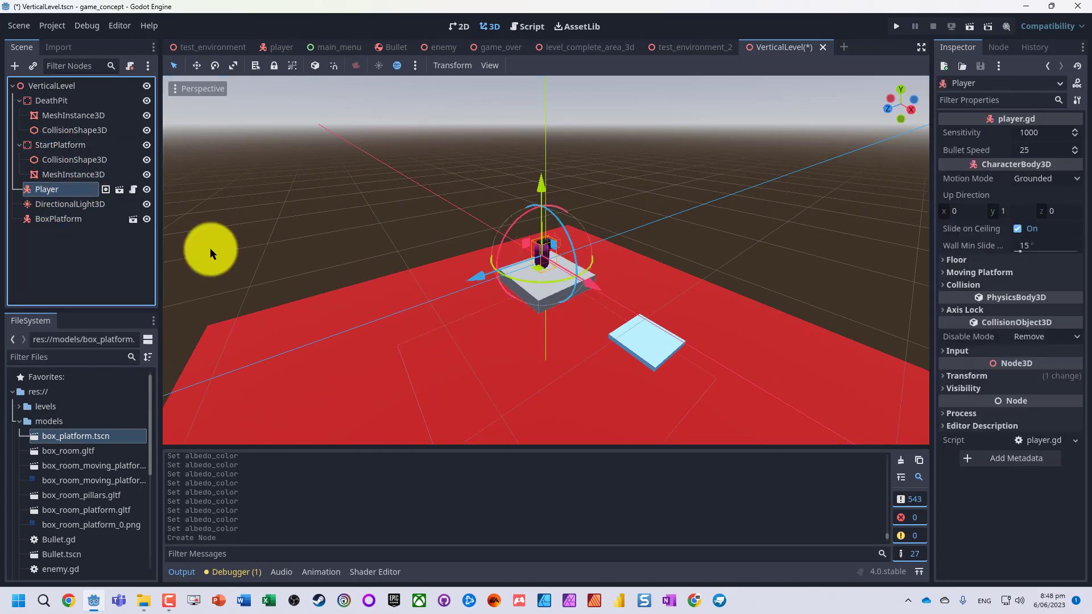
Step: Move the BoxPlatform directly in front of the start platform, to about x 0 m, y -1 m, z -6 m
{"action": "left_click", "coordinate": [648, 347]}
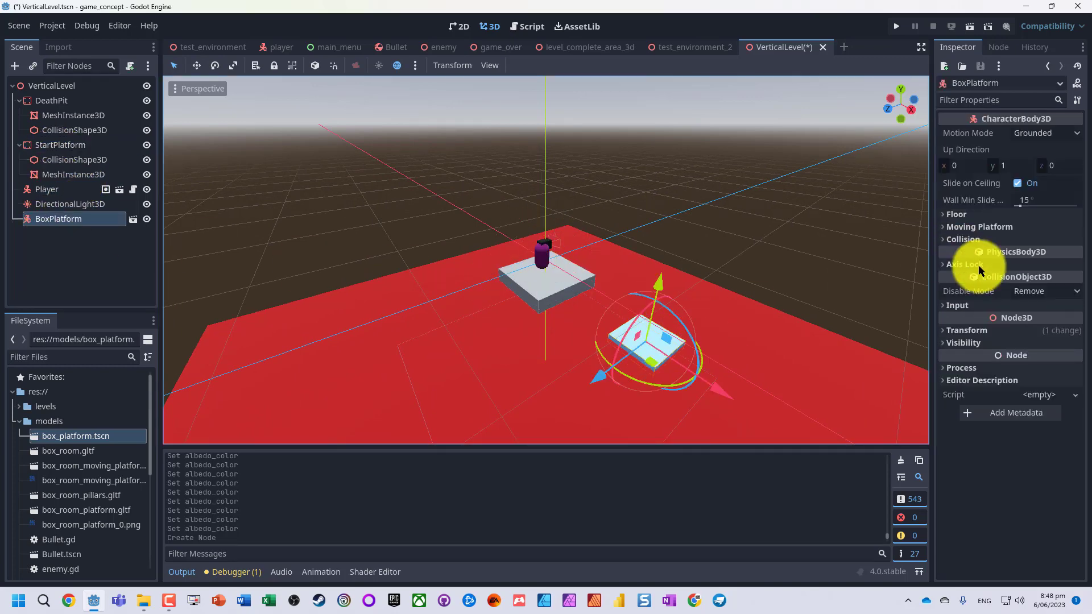
{"action": "left_click", "coordinate": [941, 330]}
{"action": "left_click", "coordinate": [940, 330]}
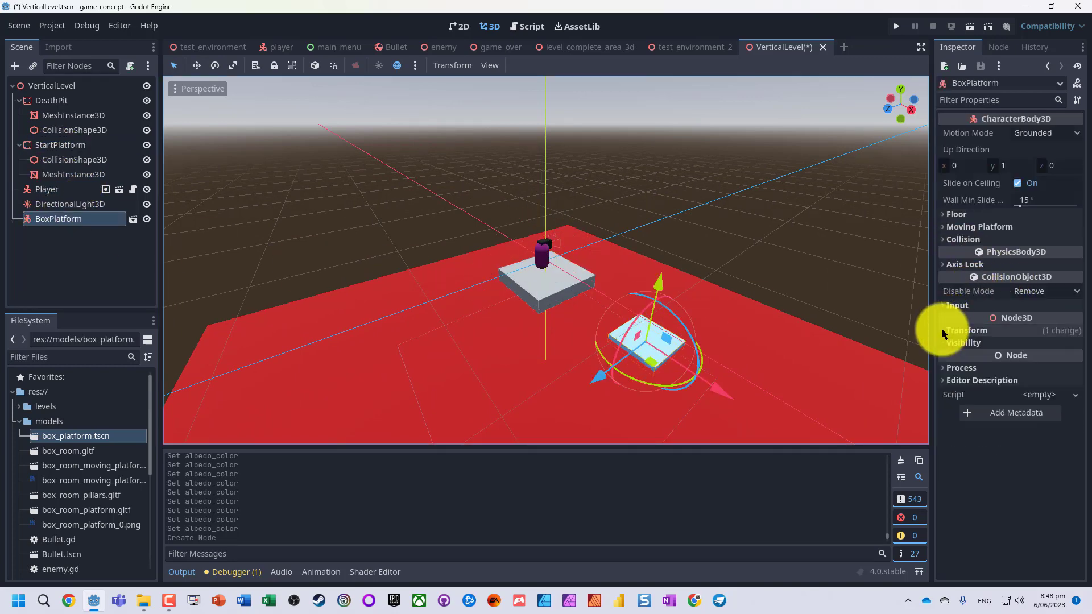
{"action": "left_click_drag", "start_coordinate": [660, 290], "coordinate": [733, 188]}
{"action": "left_click", "coordinate": [888, 107]}
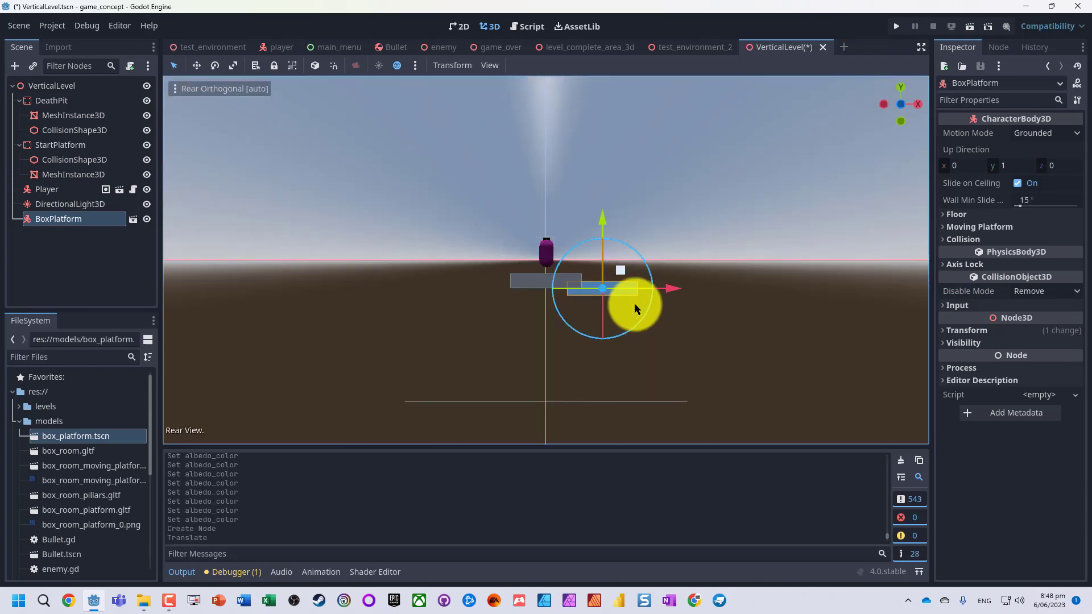
{"action": "left_click_drag", "start_coordinate": [673, 288], "coordinate": [698, 286]}
{"action": "left_click_drag", "start_coordinate": [636, 241], "coordinate": [636, 207]}
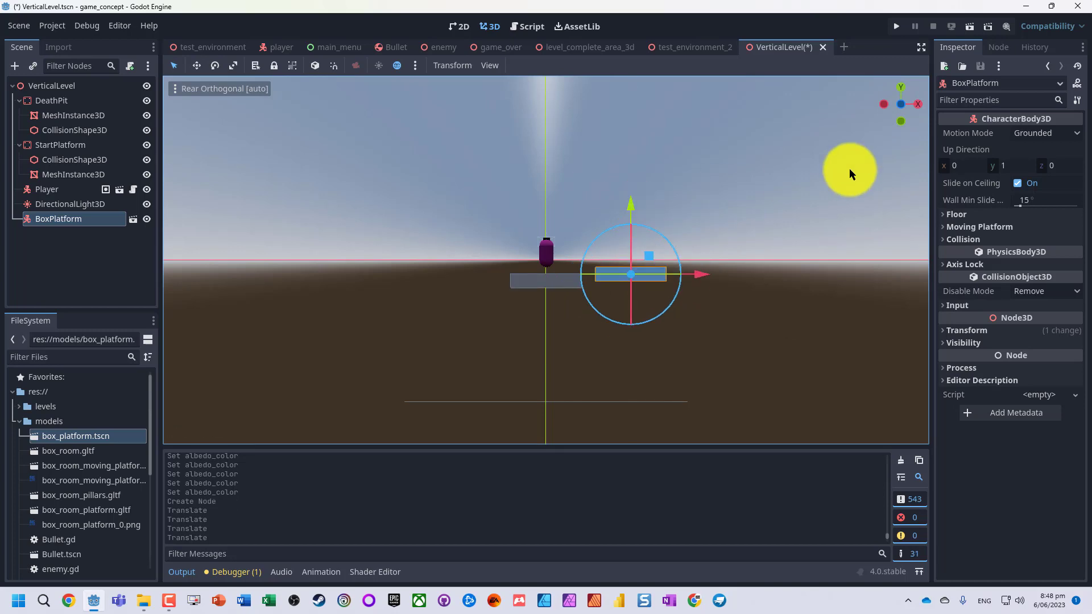
{"action": "left_click_drag", "start_coordinate": [899, 74], "coordinate": [500, 322]}
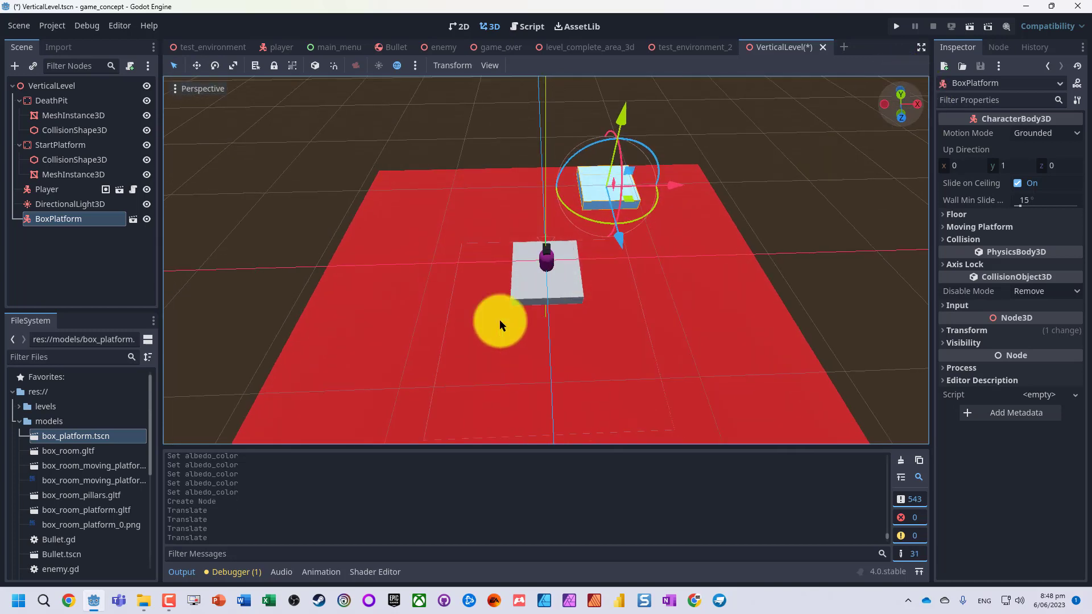
{"action": "left_click_drag", "start_coordinate": [625, 240], "coordinate": [604, 271]}
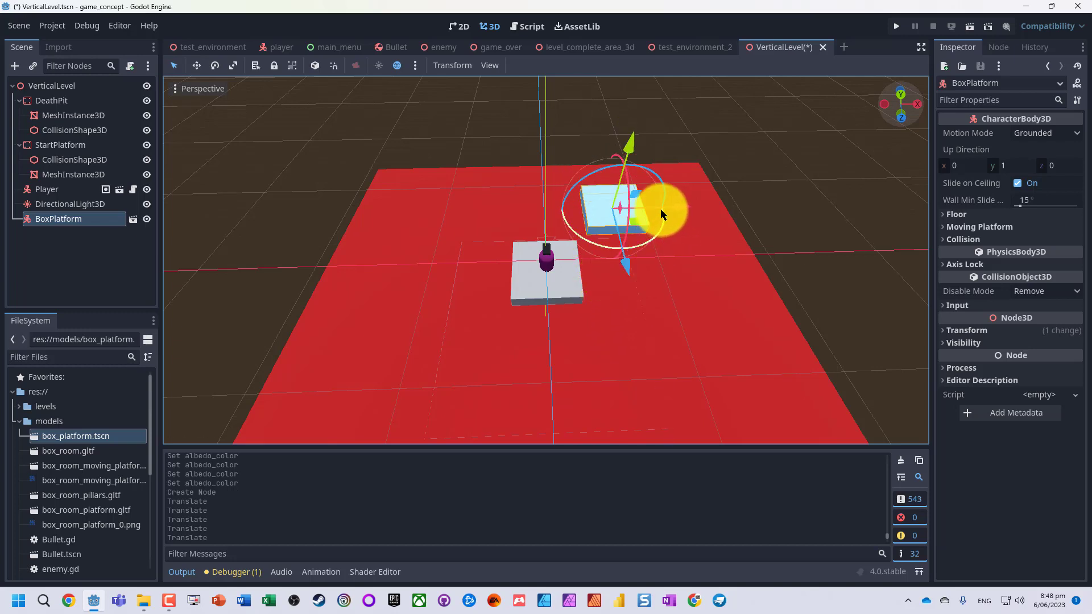
{"action": "left_click_drag", "start_coordinate": [675, 206], "coordinate": [595, 216]}
Step: Run the VerticalLevel scene, test jumping onto the blue platform and walking around, and quit the game
{"action": "key", "text": "F6"}
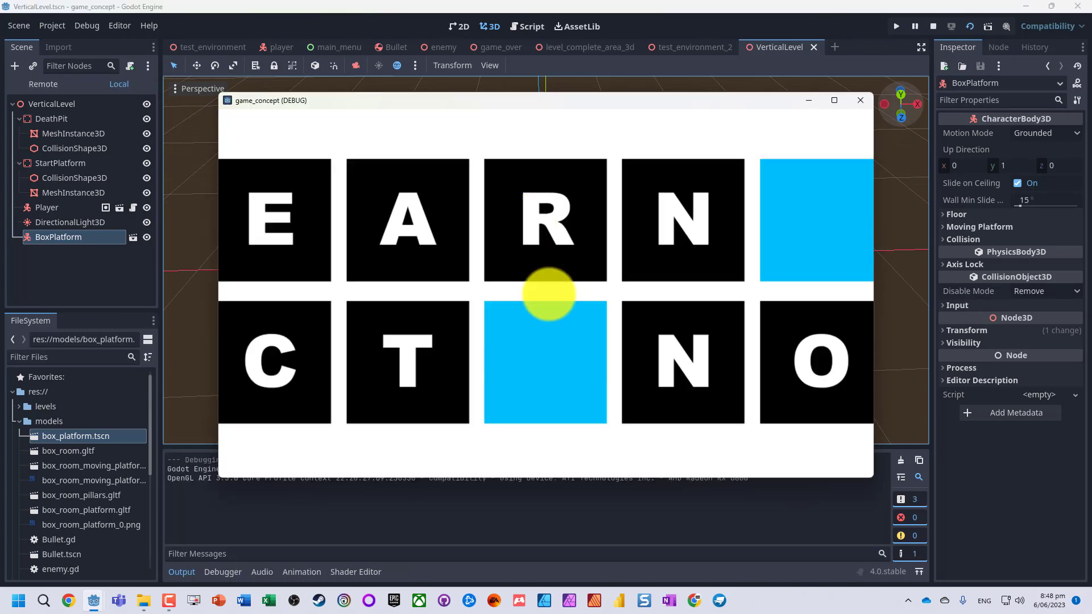
{"action": "key", "text": "w"}
{"action": "key", "text": "space"}
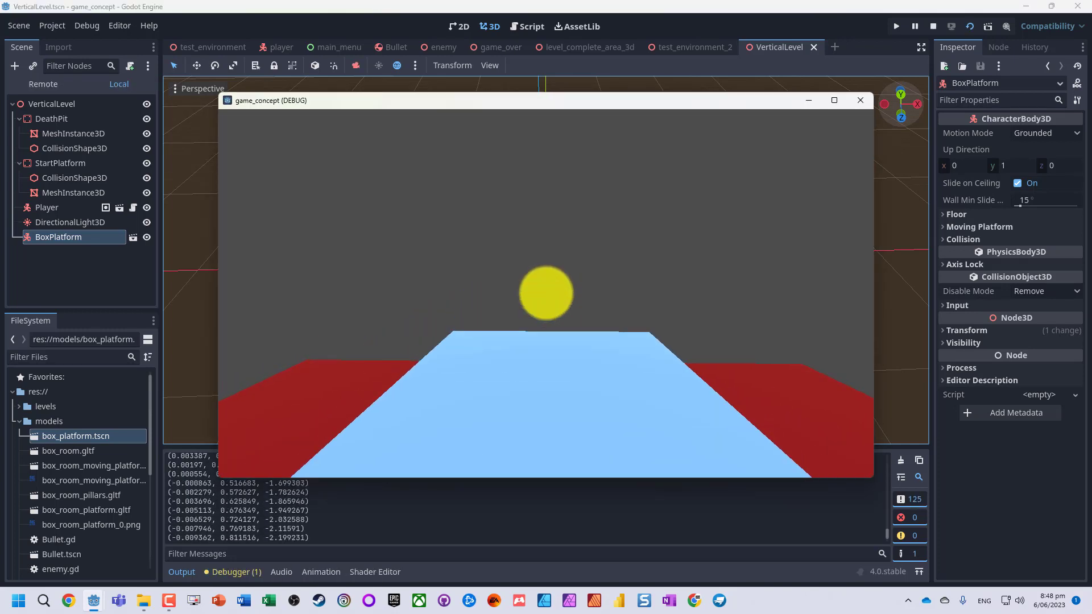
{"action": "key", "text": "s"}
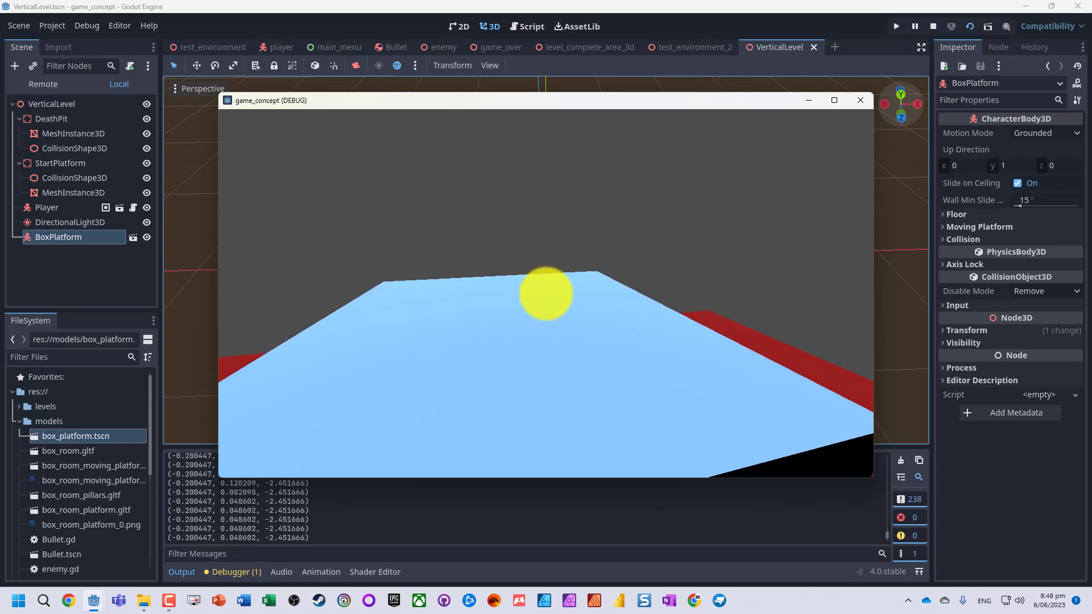
{"action": "key", "text": "s"}
{"action": "key", "text": "d"}
{"action": "key", "text": "s"}
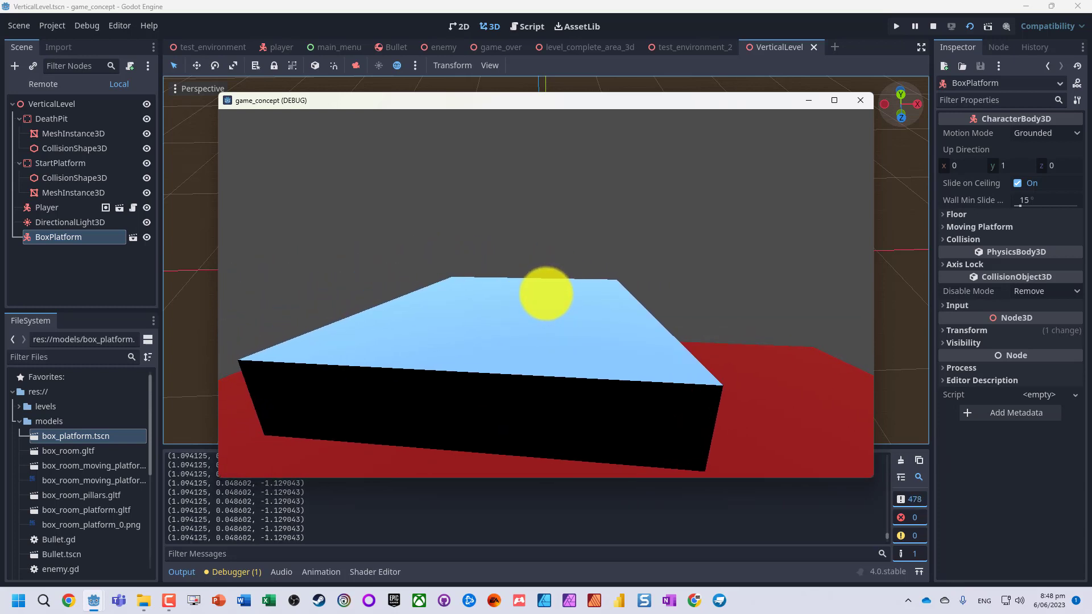
{"action": "key", "text": "Escape"}
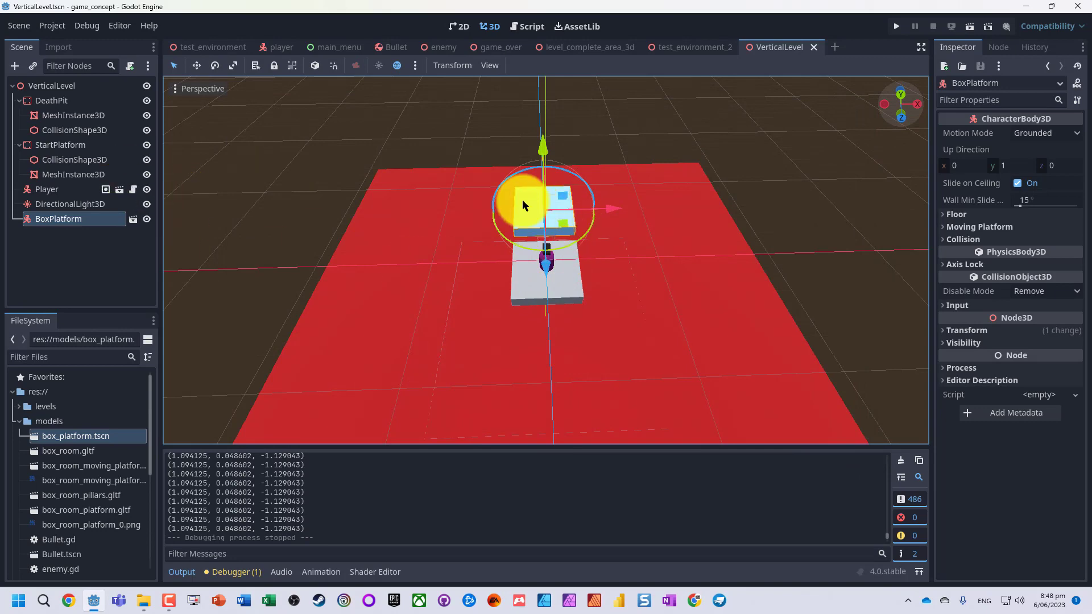
Step: Add an AnimationPlayer node as a child of BoxPlatform
{"action": "right_click", "coordinate": [66, 219]}
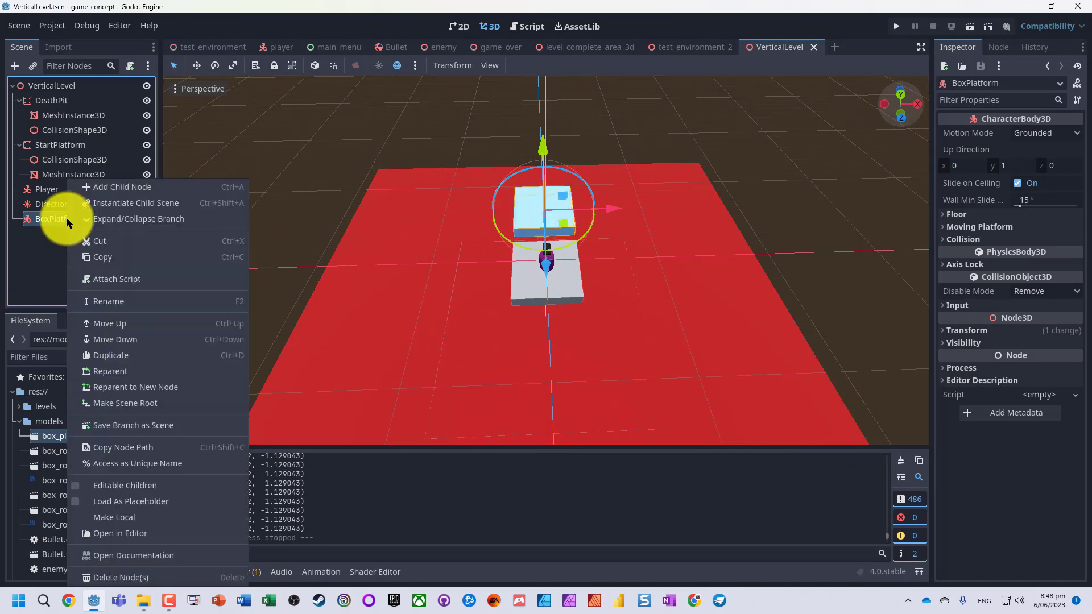
{"action": "left_click", "coordinate": [109, 186]}
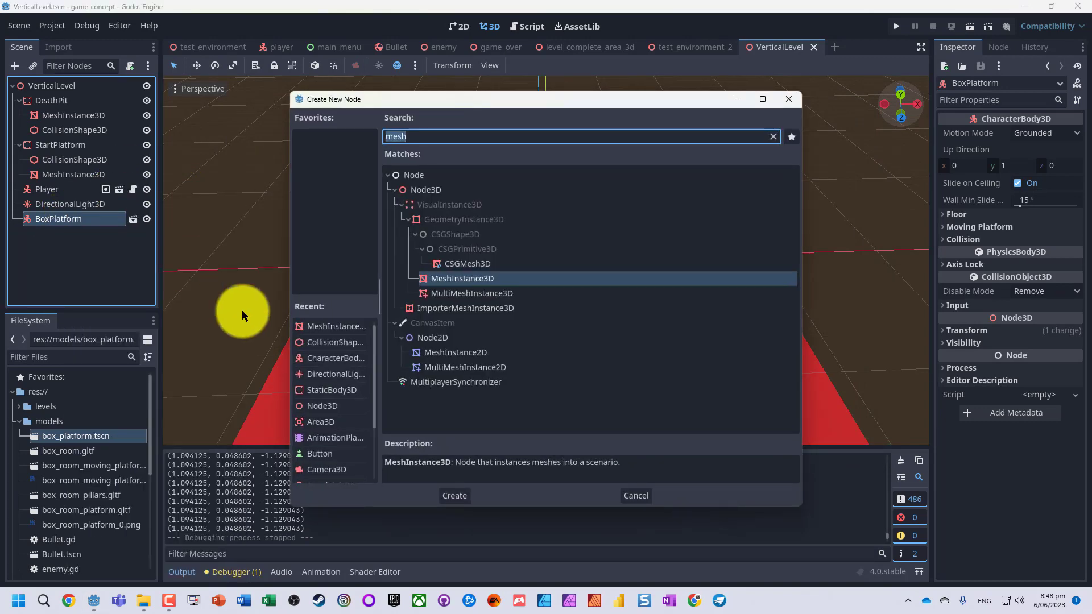
{"action": "type", "text": "ani"}
{"action": "key", "text": "Up"}
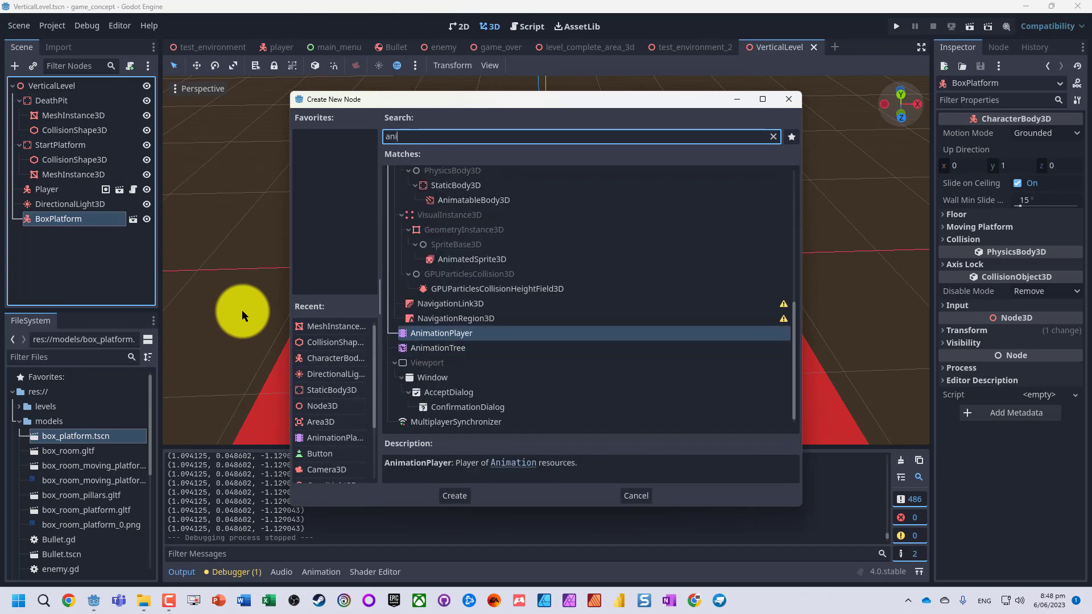
{"action": "key", "text": "Return"}
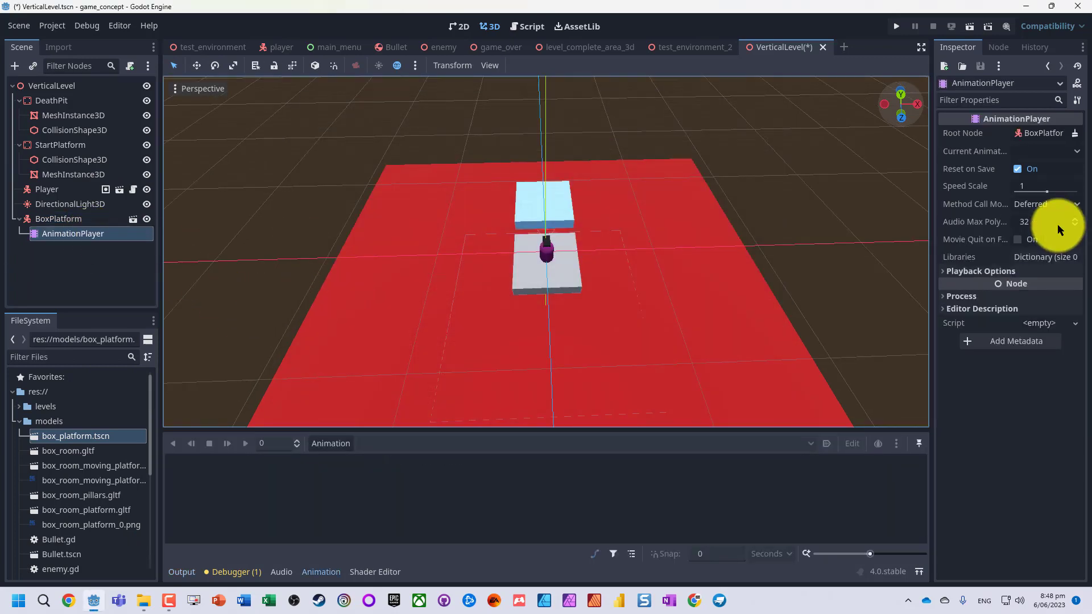
Step: Create a new animation named rise_lower in the AnimationPlayer
{"action": "left_click", "coordinate": [330, 445]}
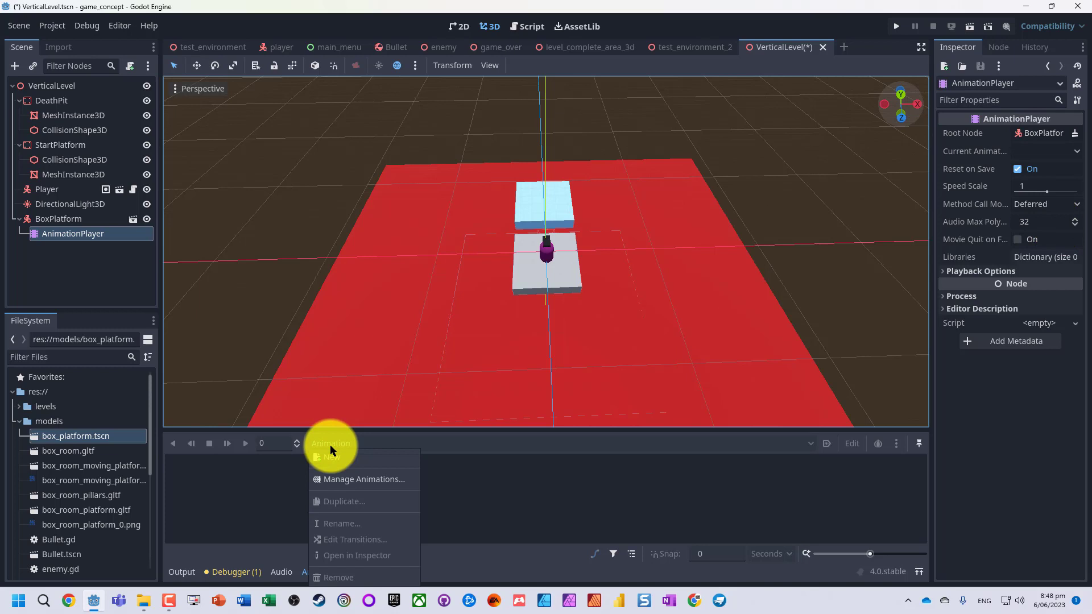
{"action": "left_click", "coordinate": [336, 456]}
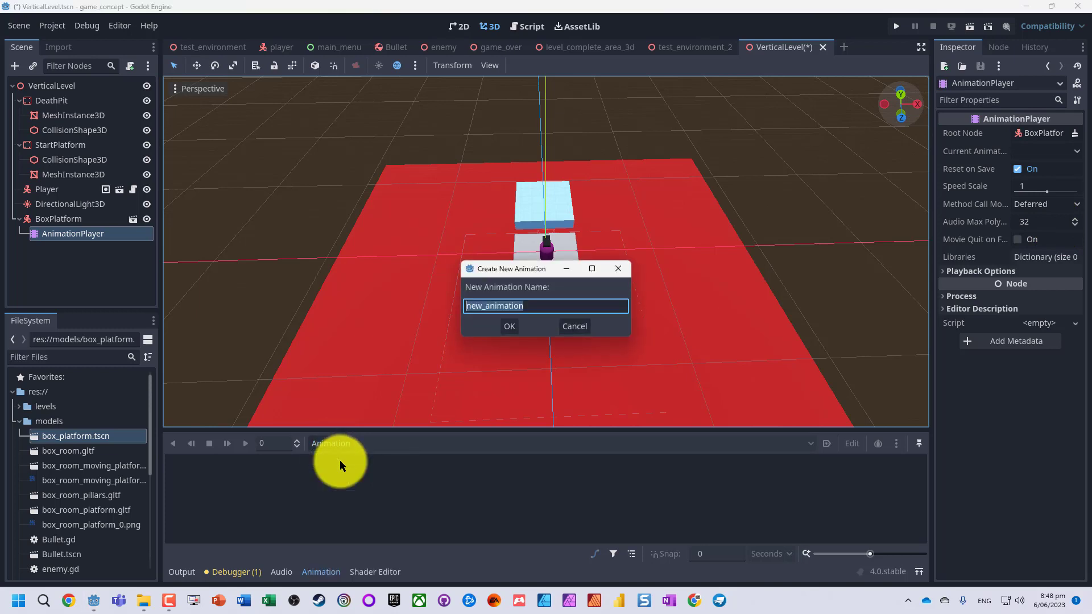
{"action": "type", "text": "ri"}
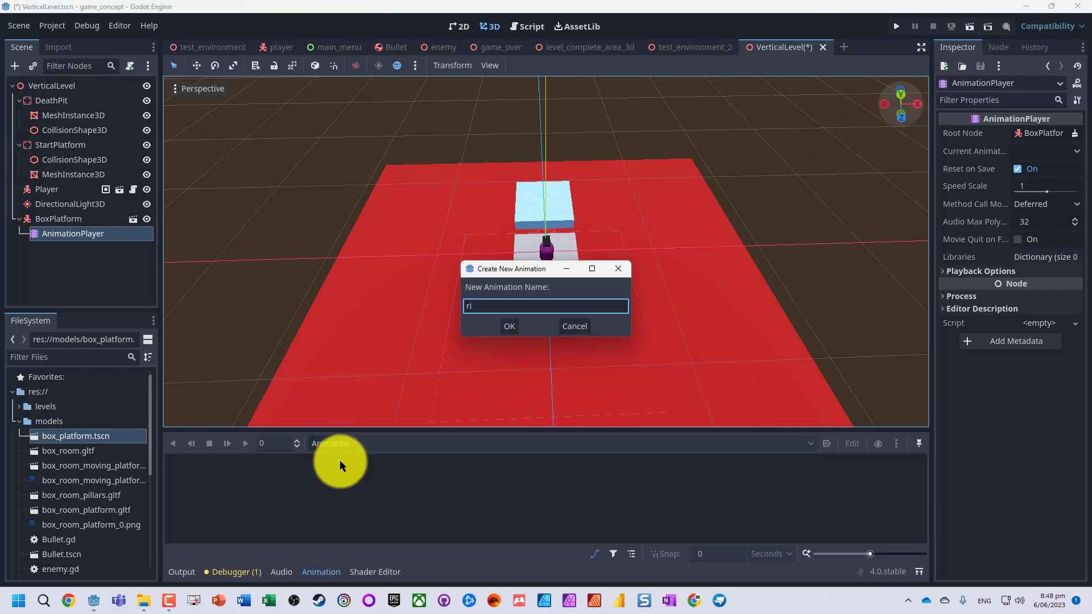
{"action": "type", "text": "zse_lower"}
{"action": "key", "text": "Return"}
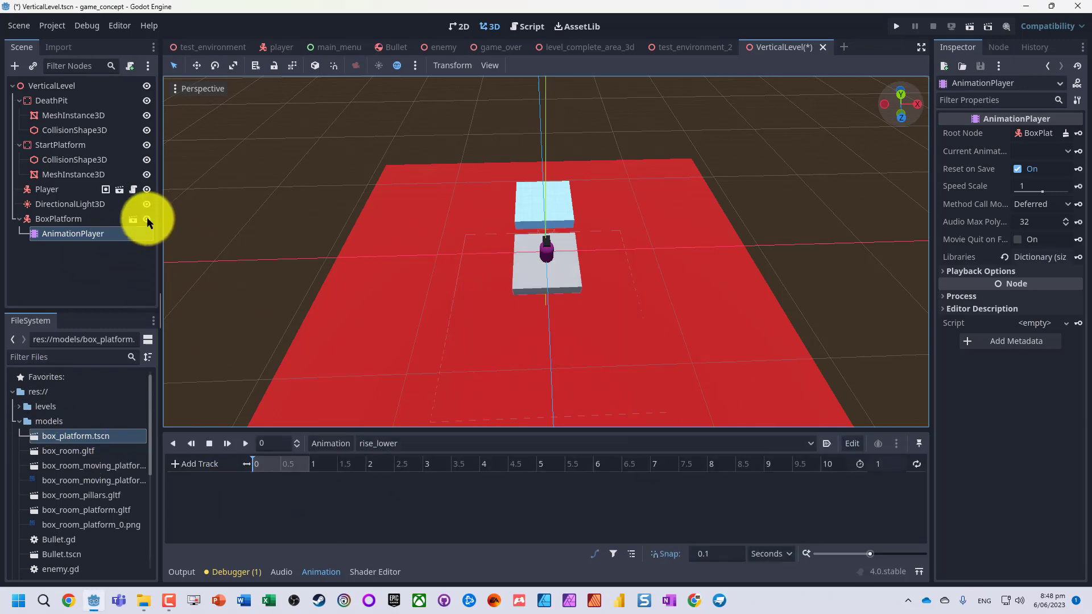
Step: Create a position track for BoxPlatform with a RESET track and insert its first key at 0 seconds
{"action": "left_click", "coordinate": [66, 220]}
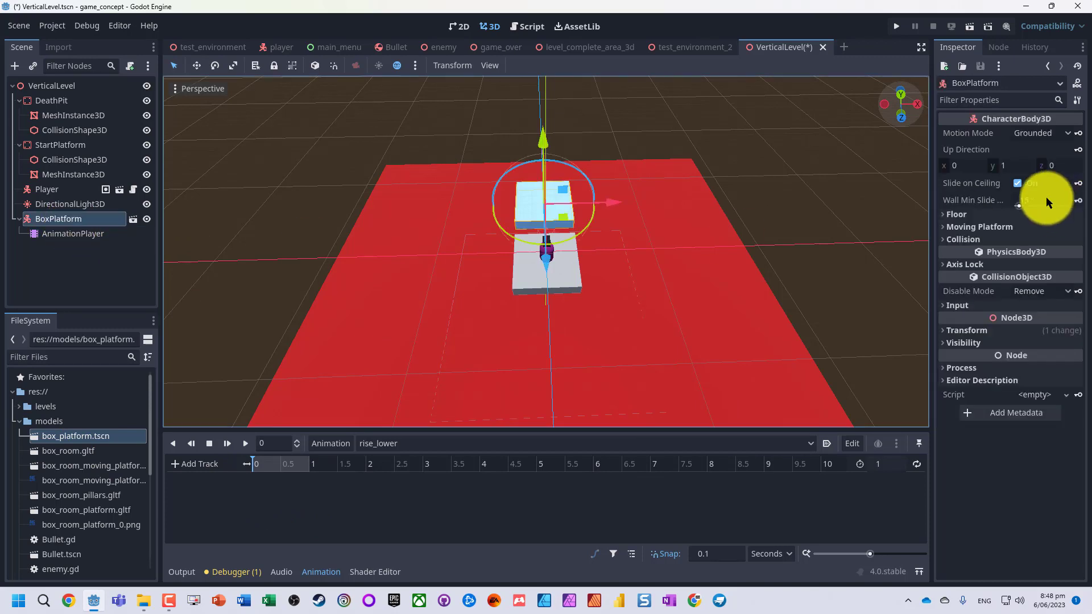
{"action": "left_click", "coordinate": [942, 332]}
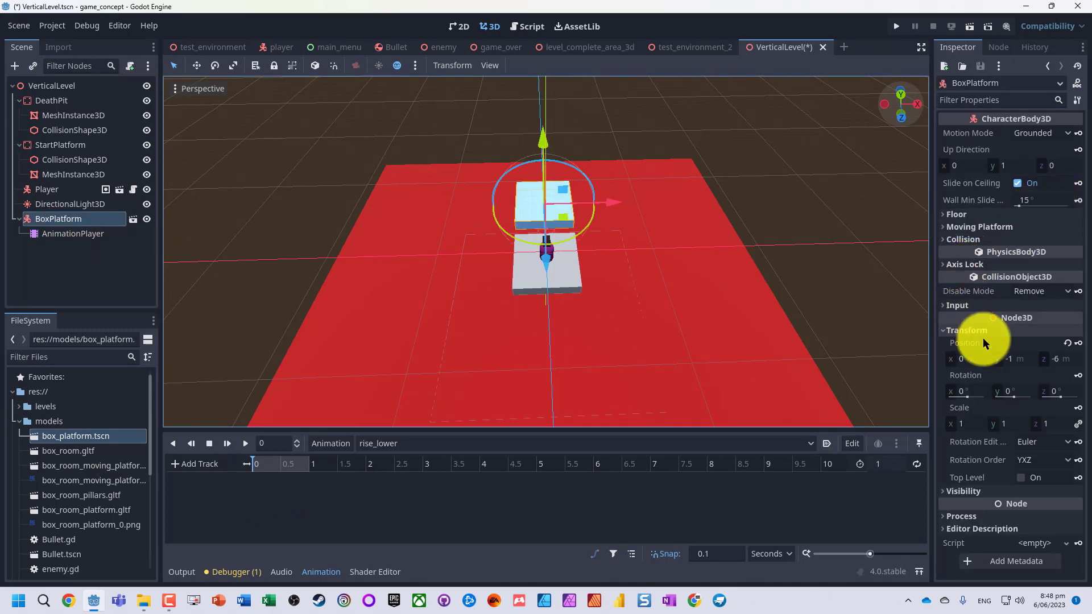
{"action": "left_click", "coordinate": [1078, 344]}
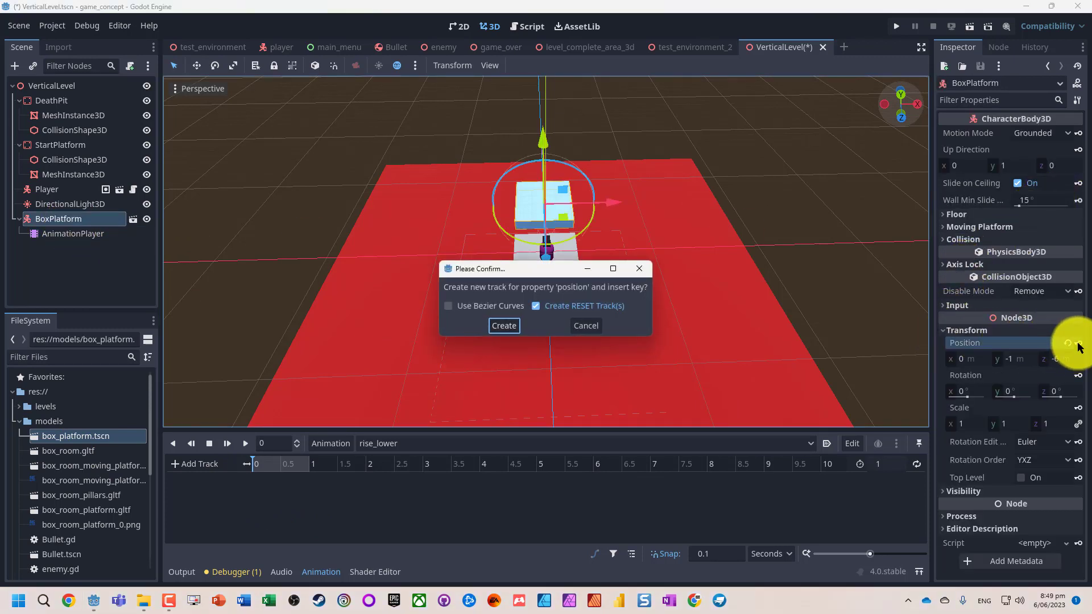
{"action": "left_click", "coordinate": [504, 324]}
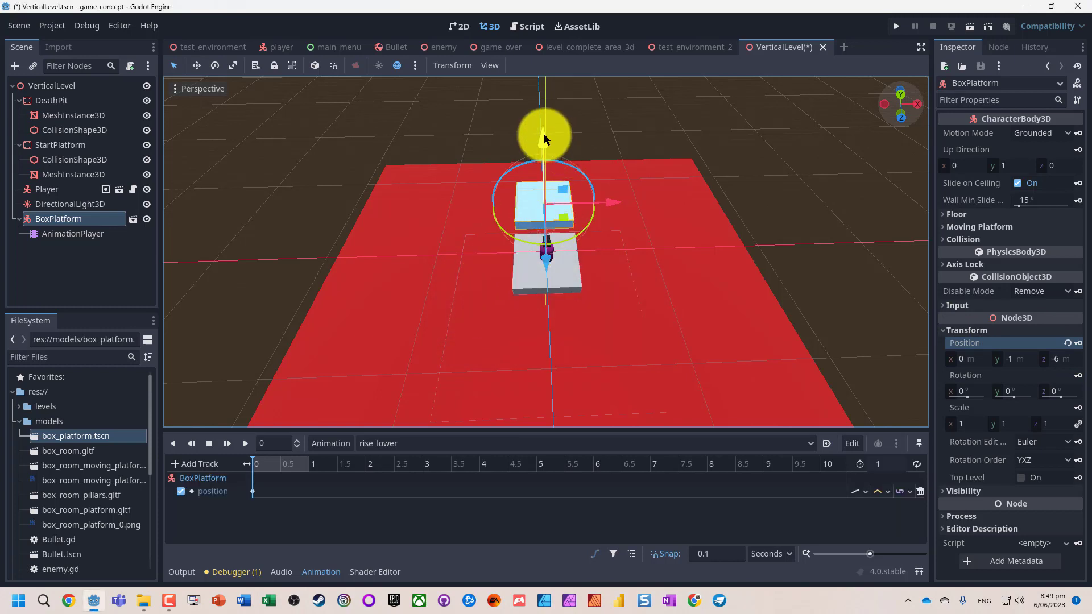
{"action": "left_click_drag", "start_coordinate": [544, 134], "coordinate": [538, 85]}
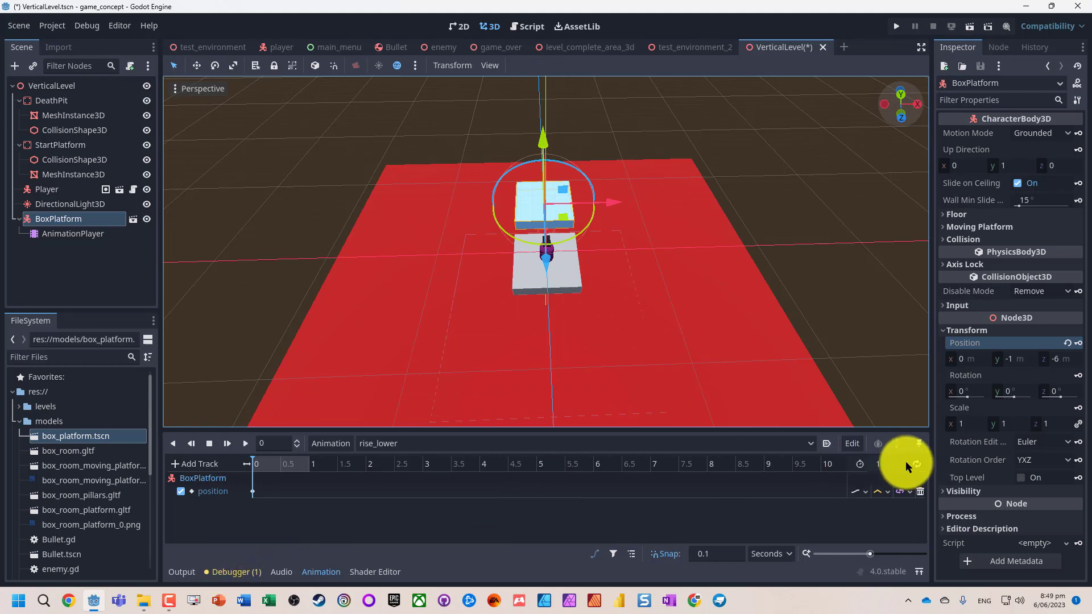
Step: Set the rise_lower animation length to 6 seconds and key the BoxPlatform's unchanged position at 1 second
{"action": "left_click", "coordinate": [888, 464]}
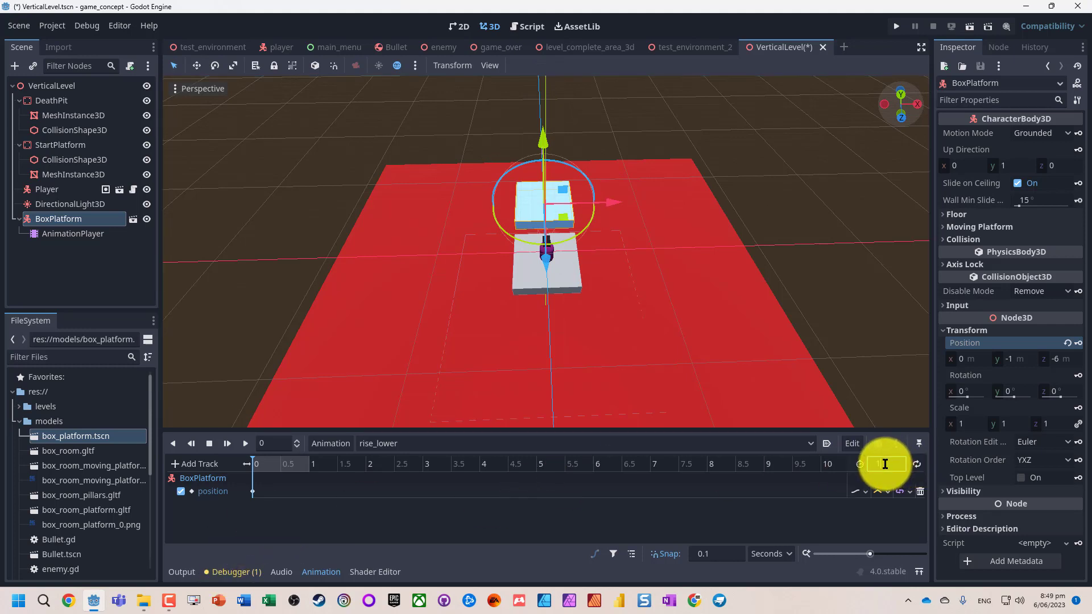
{"action": "type", "text": "6"}
{"action": "key", "text": "Return"}
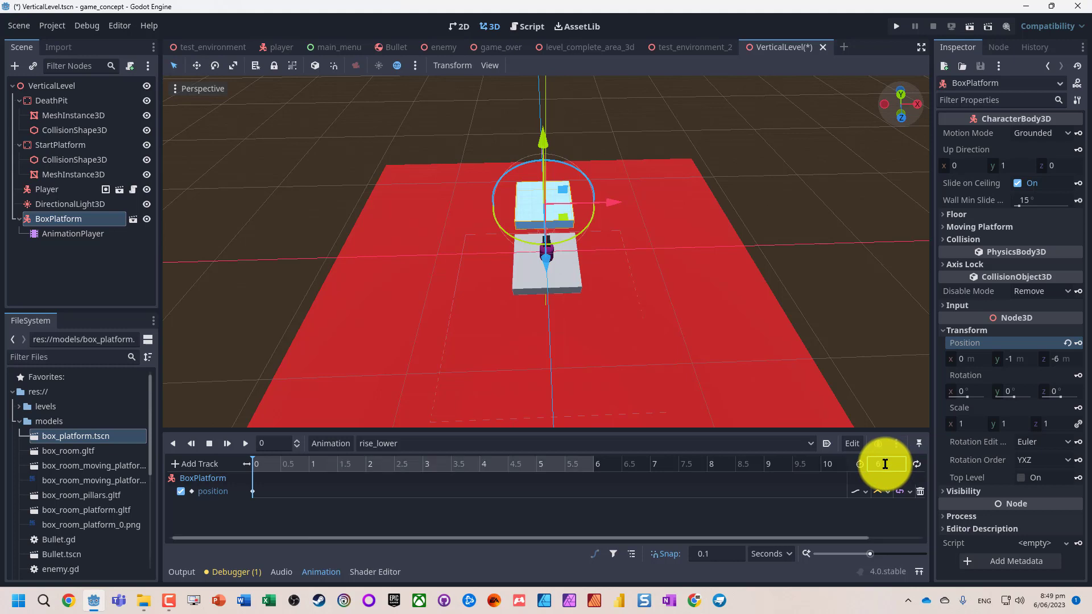
{"action": "left_click", "coordinate": [308, 460]}
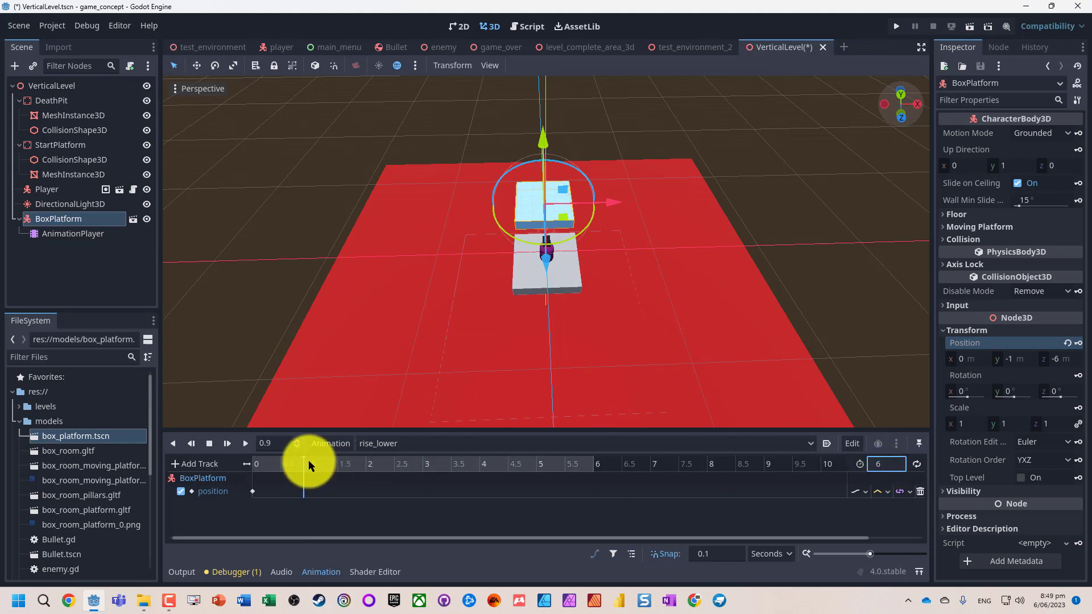
{"action": "left_click", "coordinate": [1078, 344]}
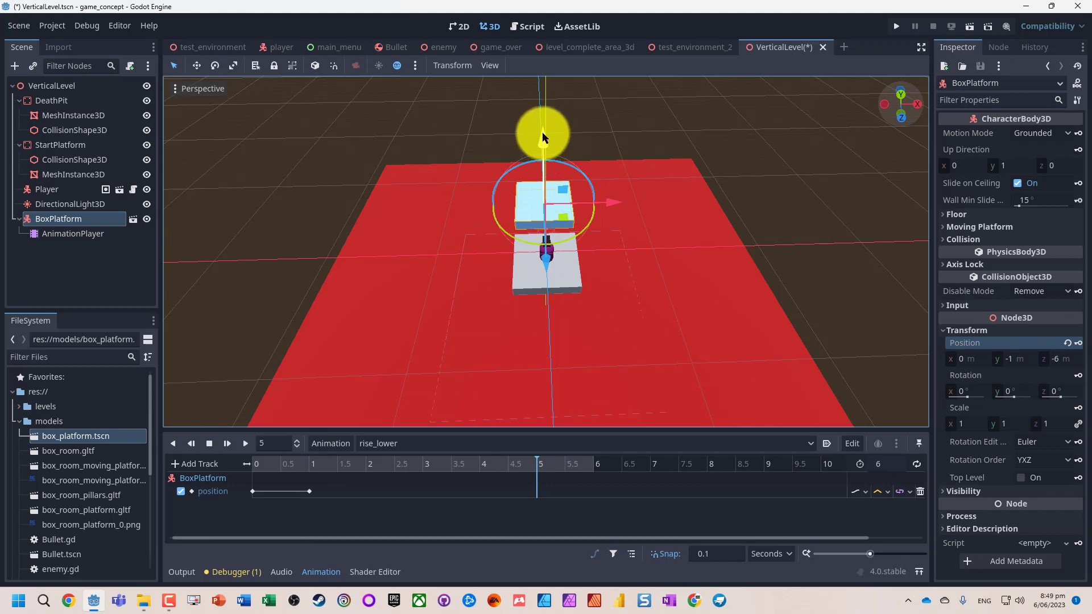
Step: Raise BoxPlatform to a Y position of 5 m and key its position at 5 and 6 seconds in rise_lower
{"action": "left_click_drag", "start_coordinate": [541, 132], "coordinate": [520, 30]}
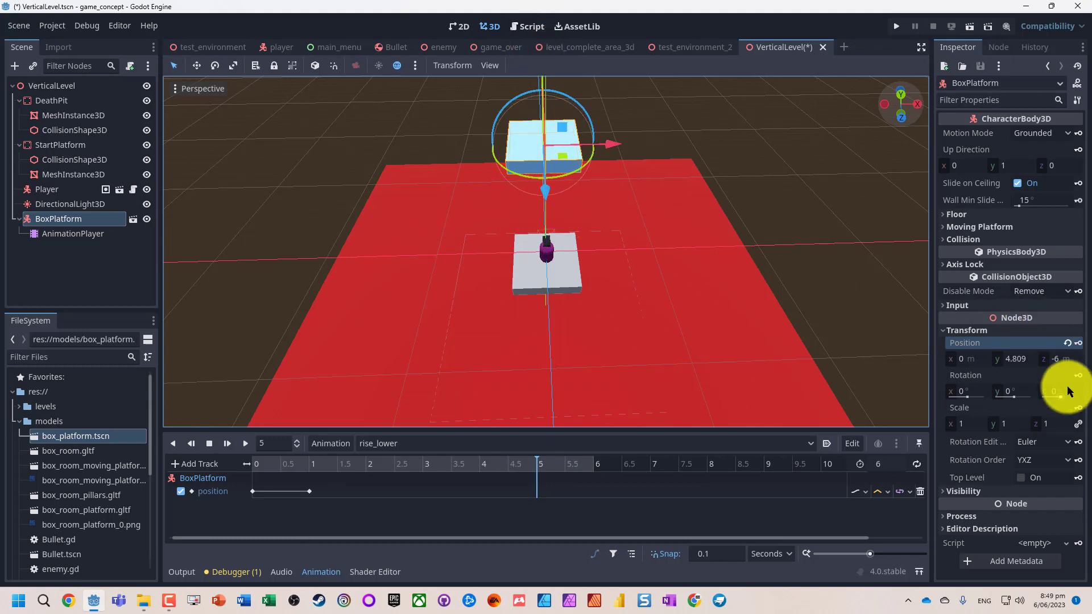
{"action": "left_click", "coordinate": [1013, 359]}
{"action": "type", "text": "5"}
{"action": "key", "text": "Return"}
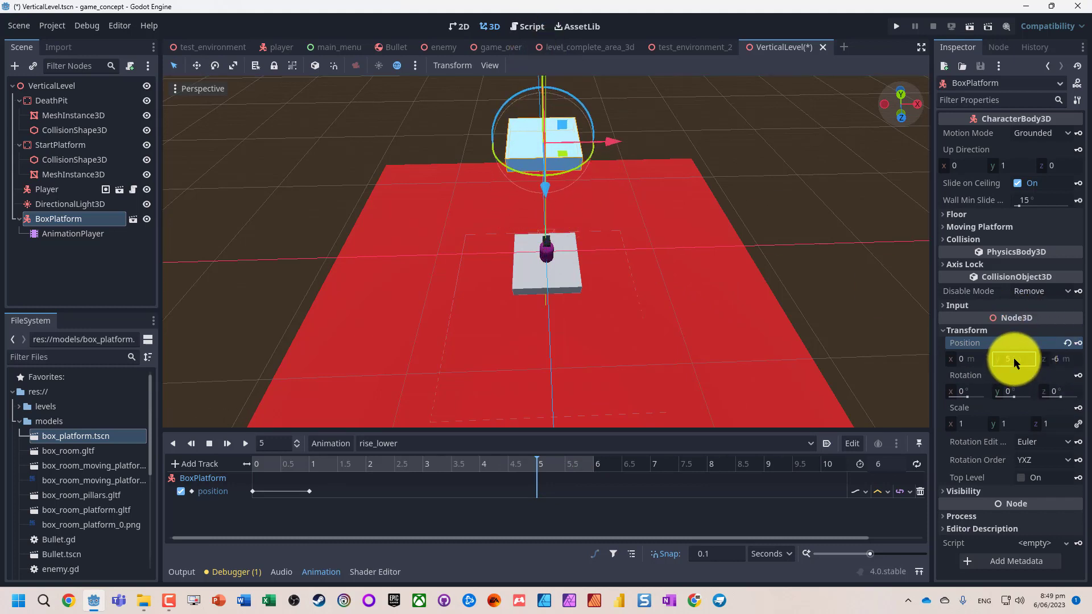
{"action": "left_click", "coordinate": [581, 463]}
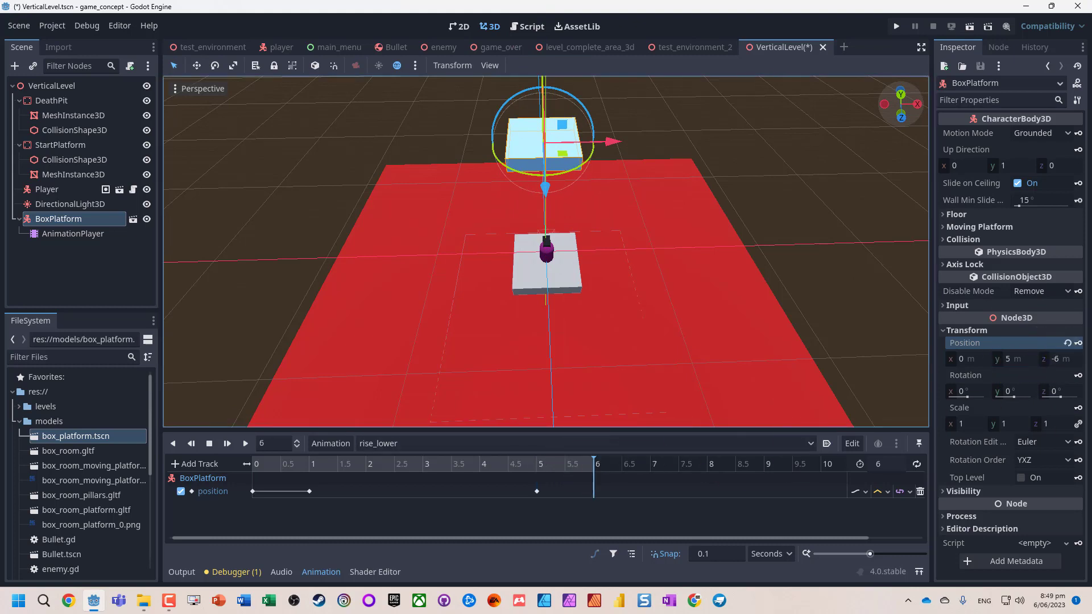
{"action": "left_click", "coordinate": [1079, 343]}
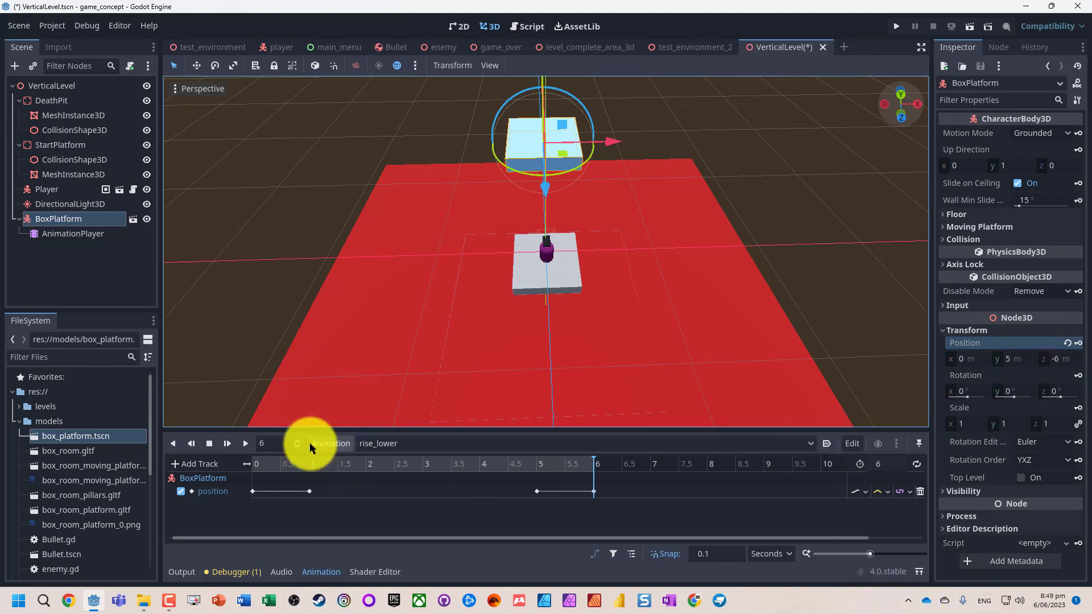
Step: Play the rise_lower animation to preview the platform's motion and look at the position track's loop interpolation options
{"action": "left_click", "coordinate": [245, 446]}
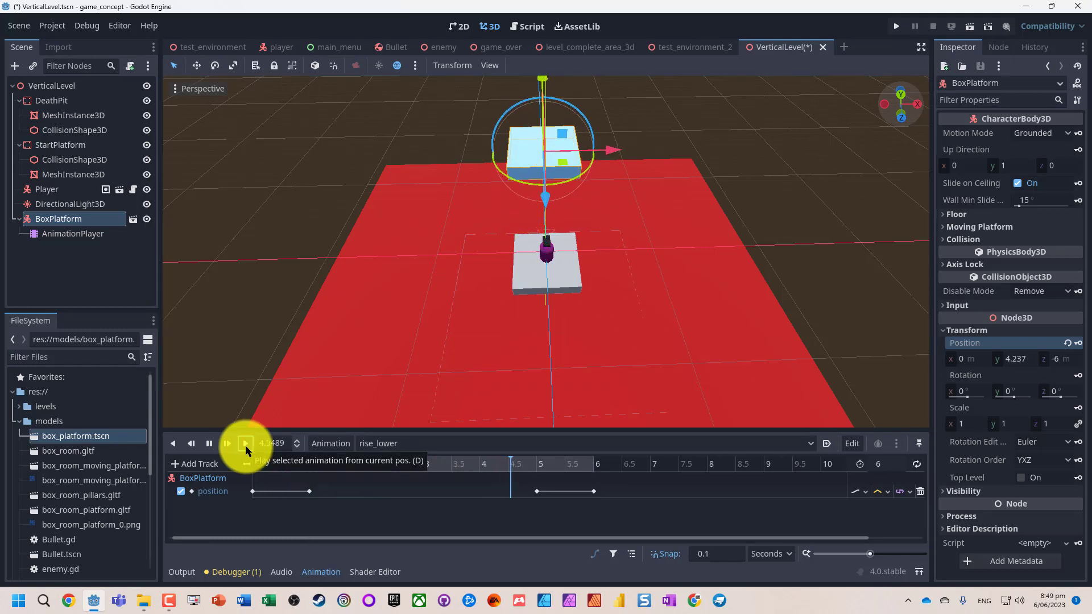
{"action": "left_click", "coordinate": [245, 445]}
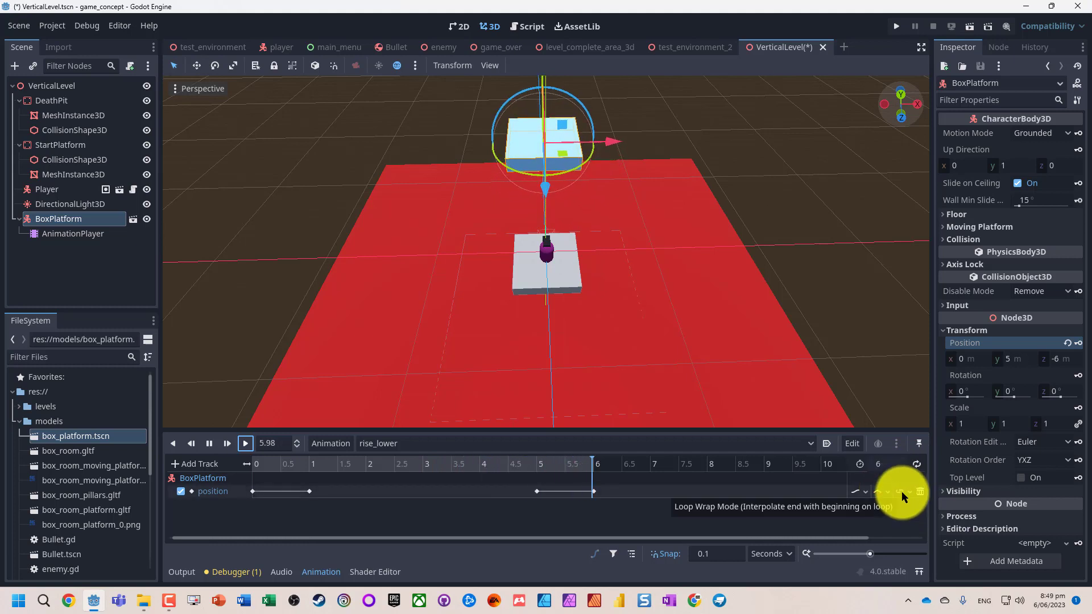
{"action": "left_click", "coordinate": [902, 491]}
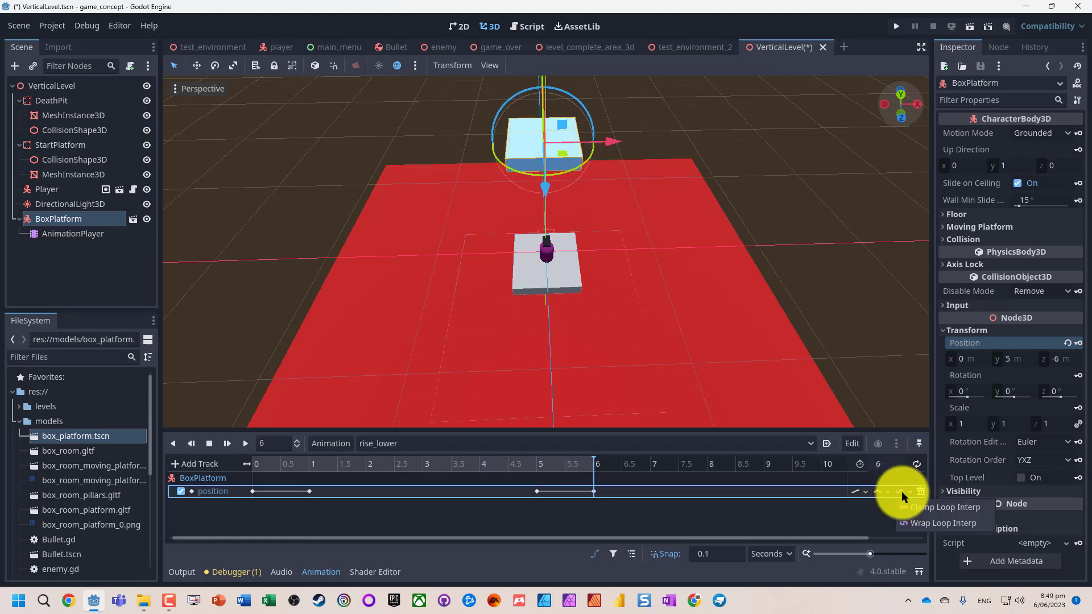
{"action": "left_click", "coordinate": [902, 491]}
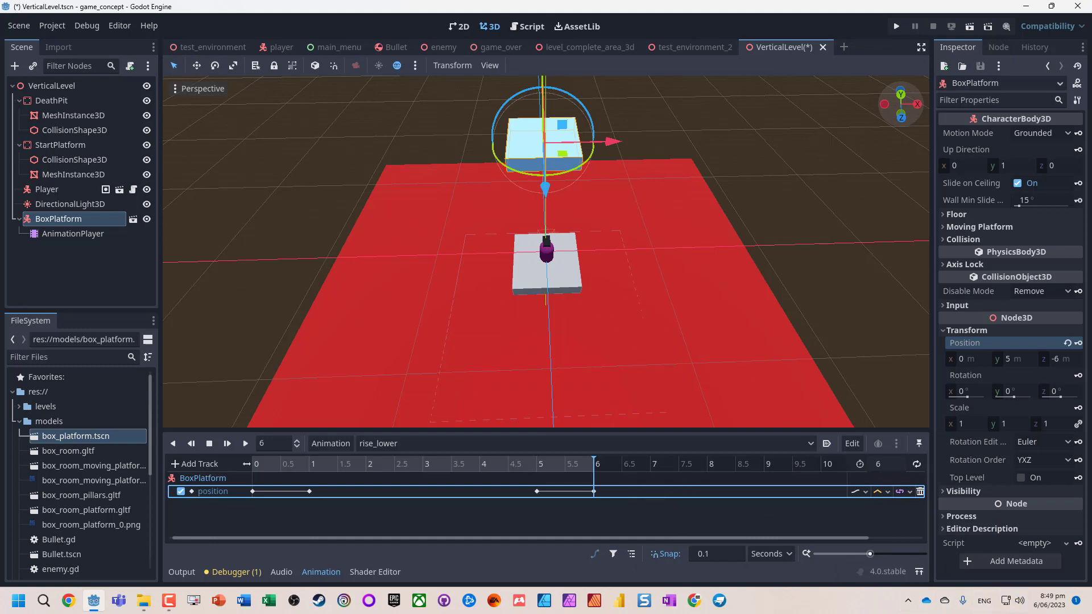
Step: Save VerticalLevel with rise_lower set to autoplay on load, and test-run the current scene
{"action": "key", "text": "ctrl+s"}
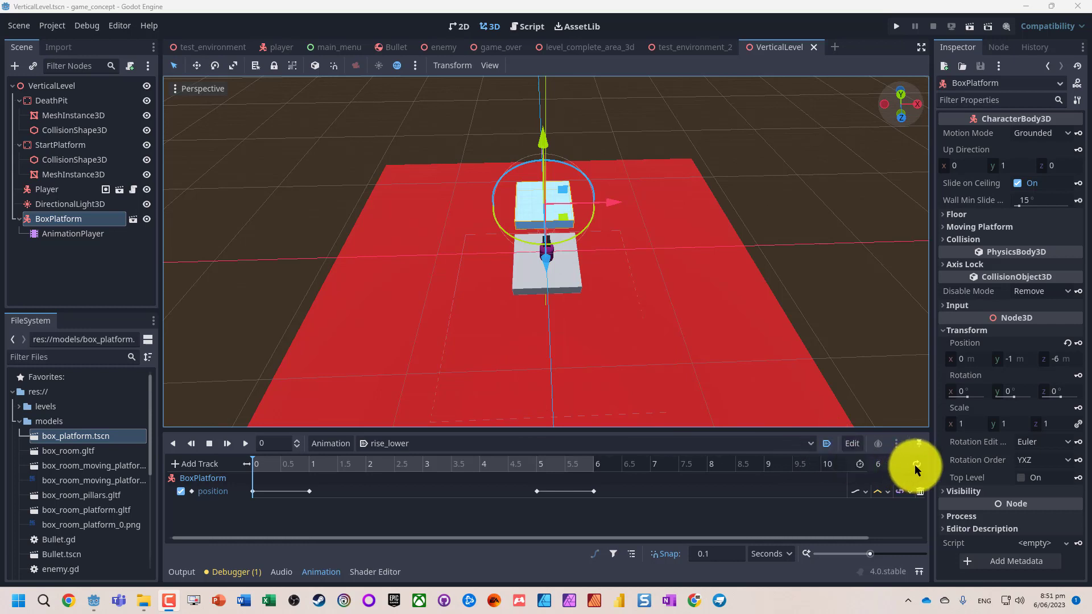
{"action": "key", "text": "F6"}
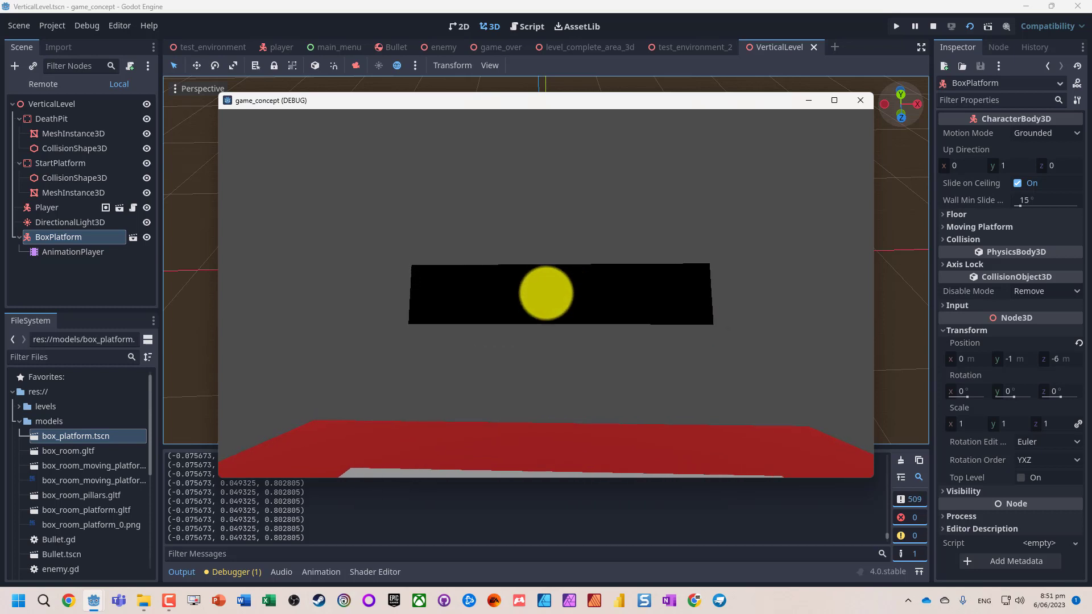
{"action": "key", "text": "Escape"}
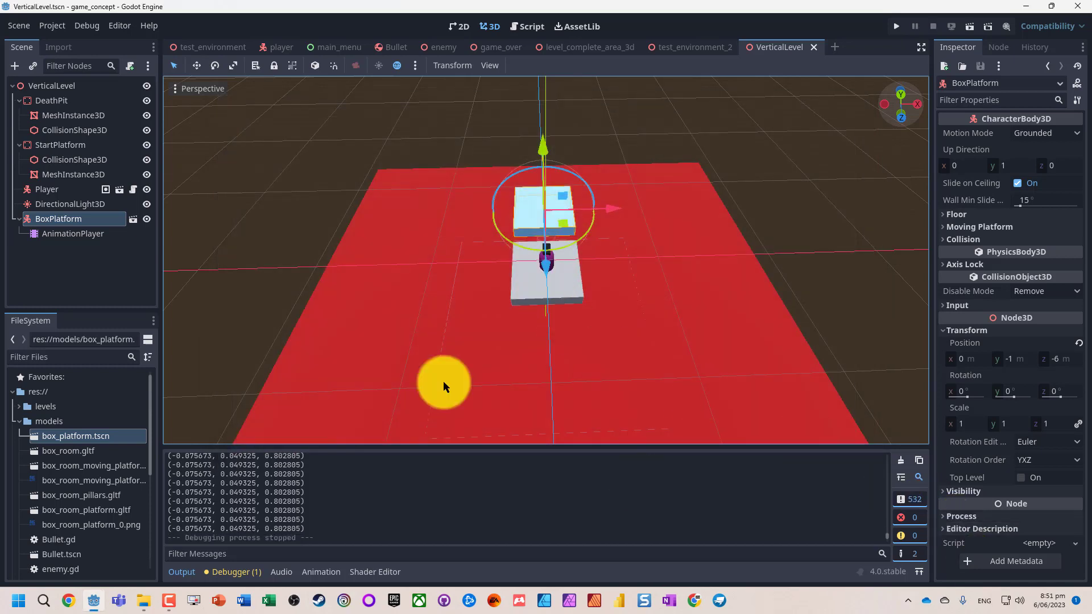
Step: Make rise_lower a looping 9-second animation and key BoxPlatform's position at Y -1 m at 9 seconds
{"action": "left_click", "coordinate": [320, 572]}
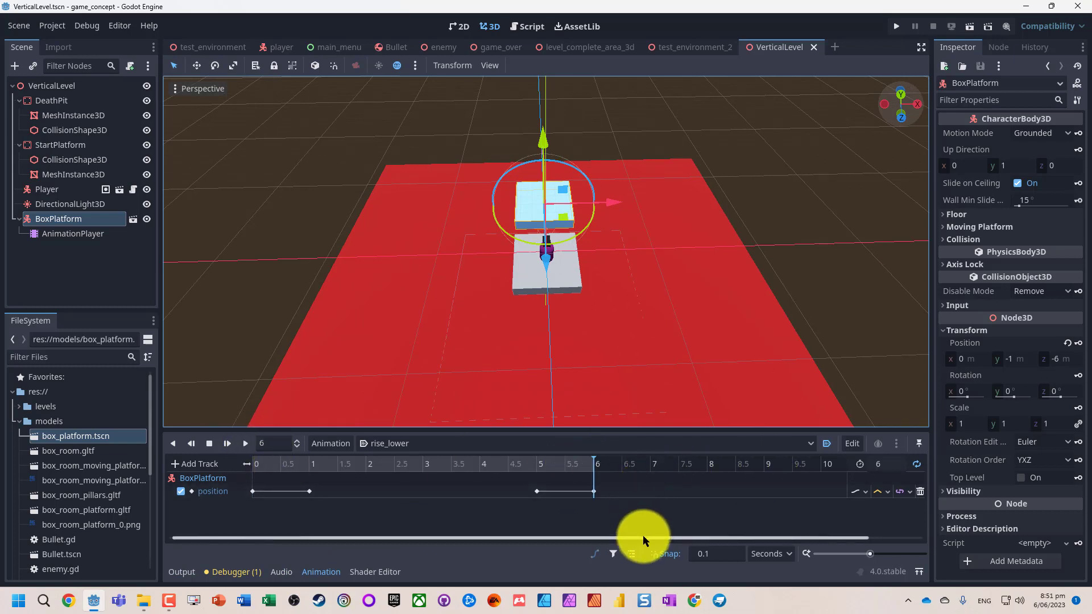
{"action": "left_click_drag", "start_coordinate": [643, 537], "coordinate": [693, 537]}
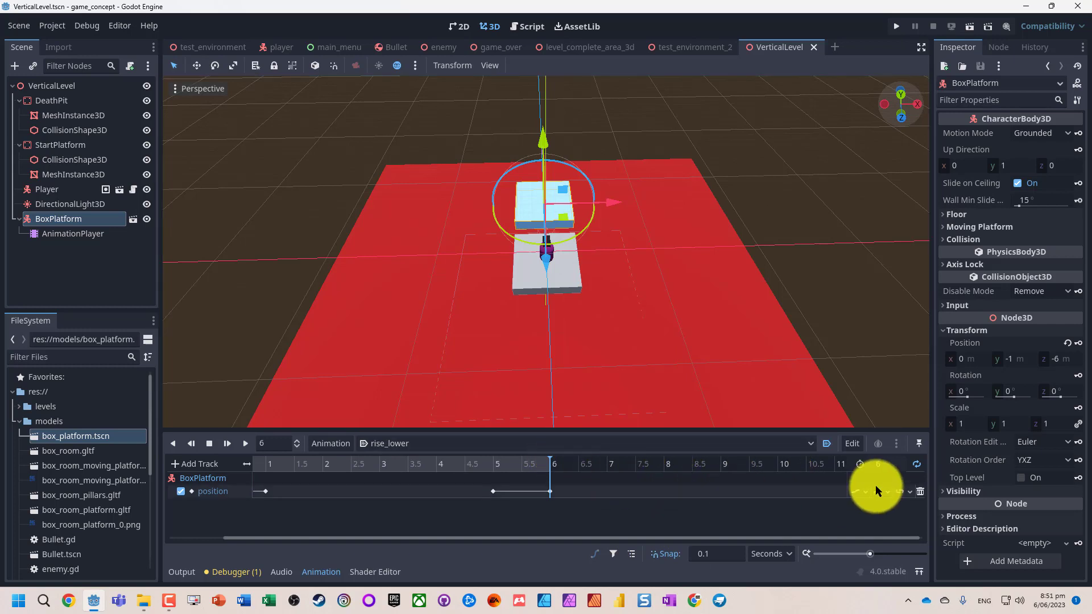
{"action": "key", "text": "Return"}
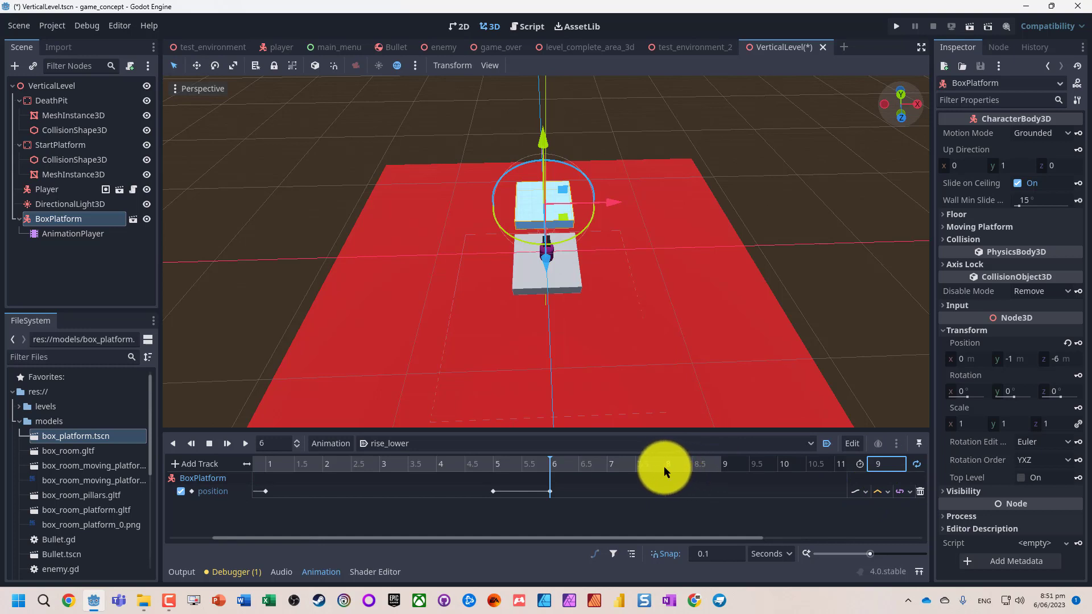
{"action": "left_click", "coordinate": [720, 466]}
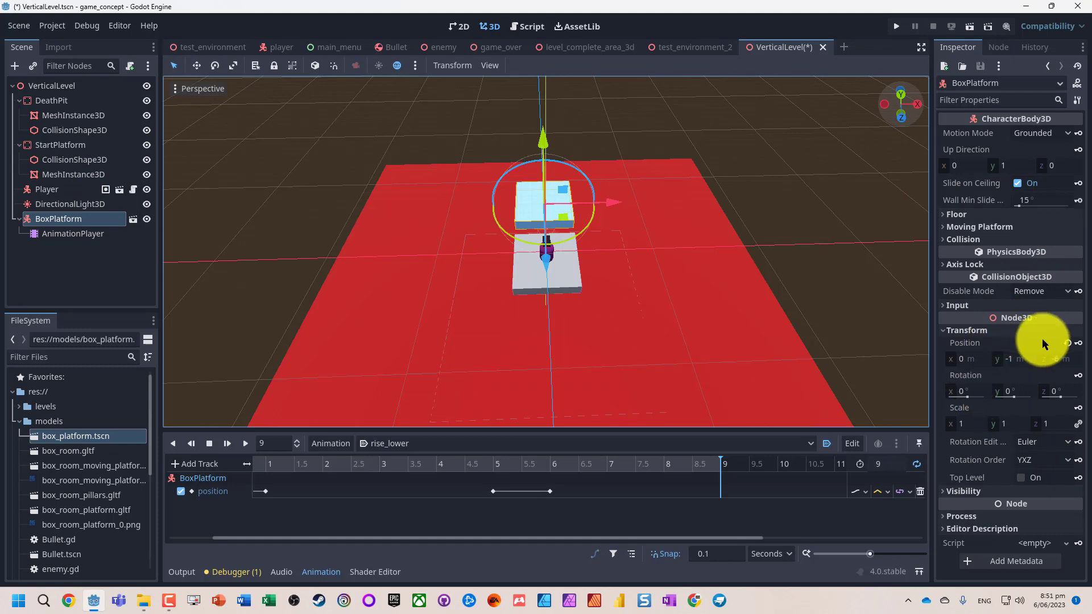
{"action": "left_click", "coordinate": [1079, 343]}
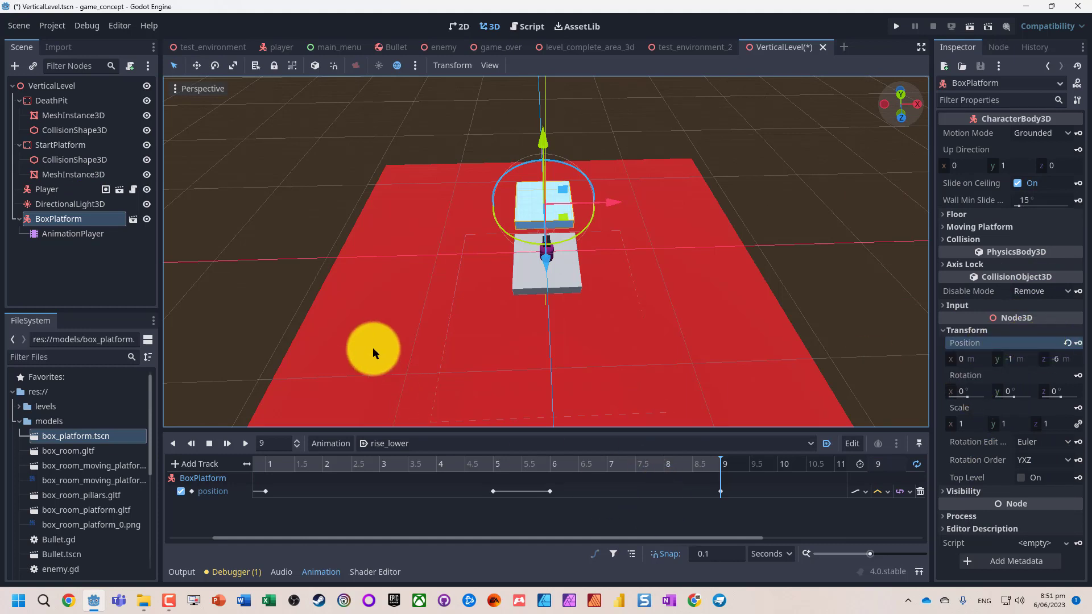
Step: Run the current scene to check the platform's looping rise and descent, and stop the game
{"action": "key", "text": "F6"}
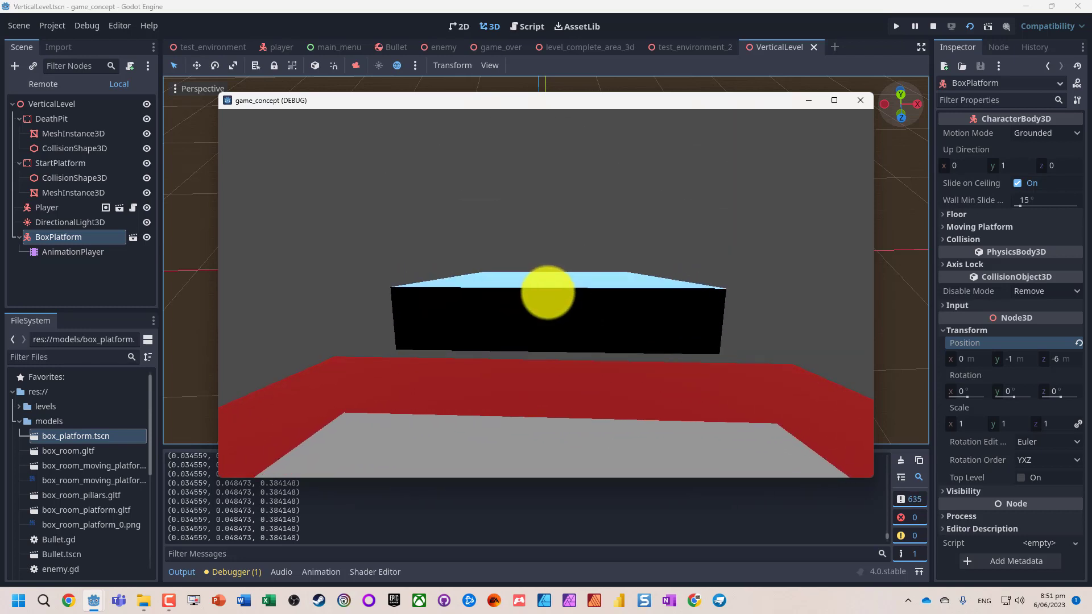
{"action": "key", "text": "Escape"}
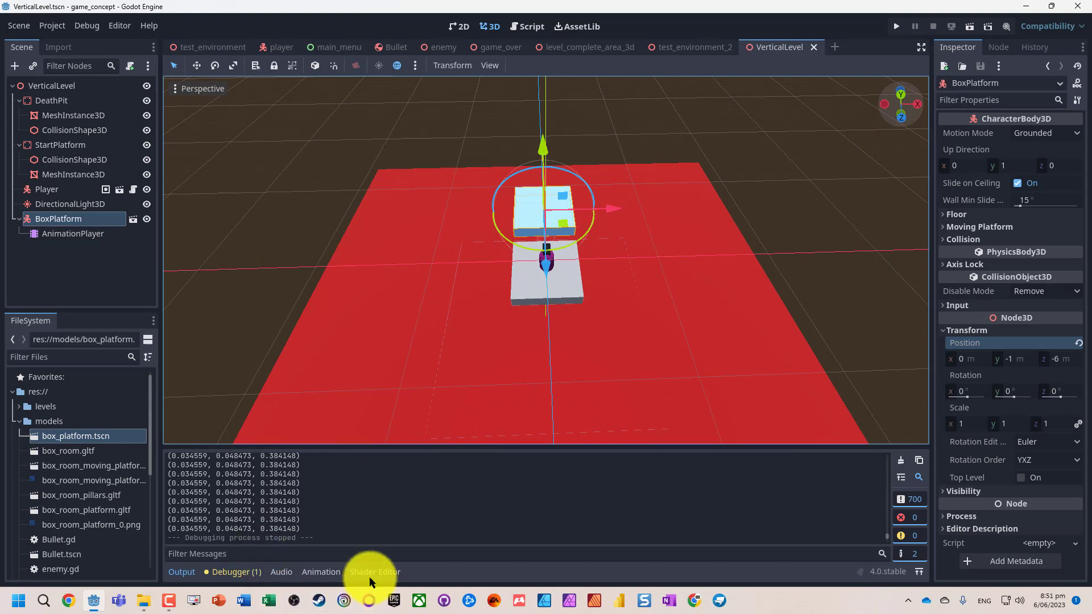
Step: Duplicate the BoxPlatform node together with its AnimationPlayer in the VerticalLevel scene
{"action": "left_click", "coordinate": [321, 570]}
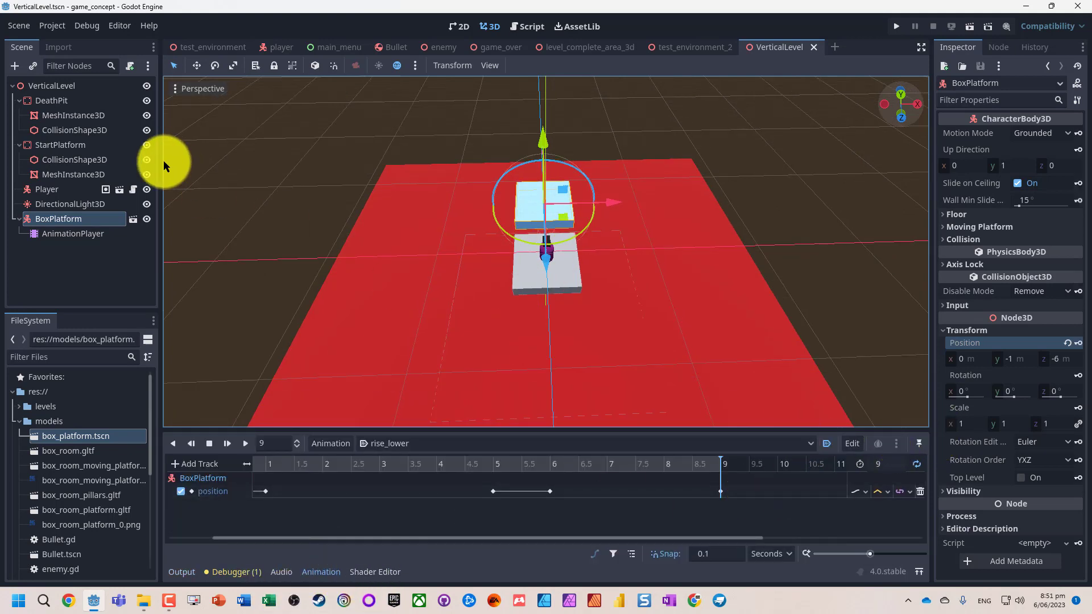
{"action": "left_click", "coordinate": [66, 263]}
{"action": "left_click", "coordinate": [59, 219]}
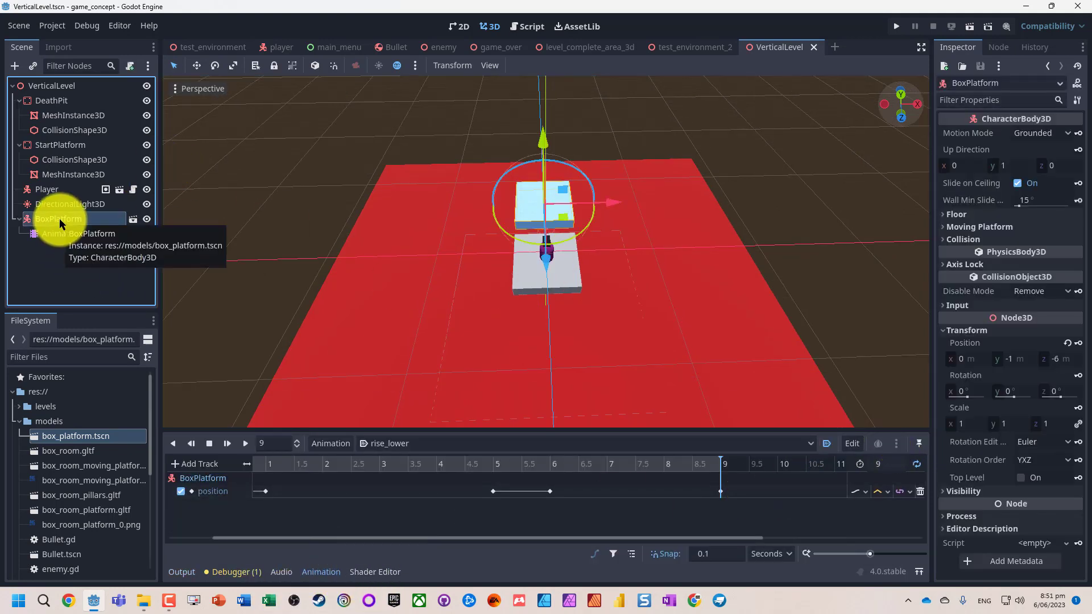
{"action": "key", "text": "ctrl+d"}
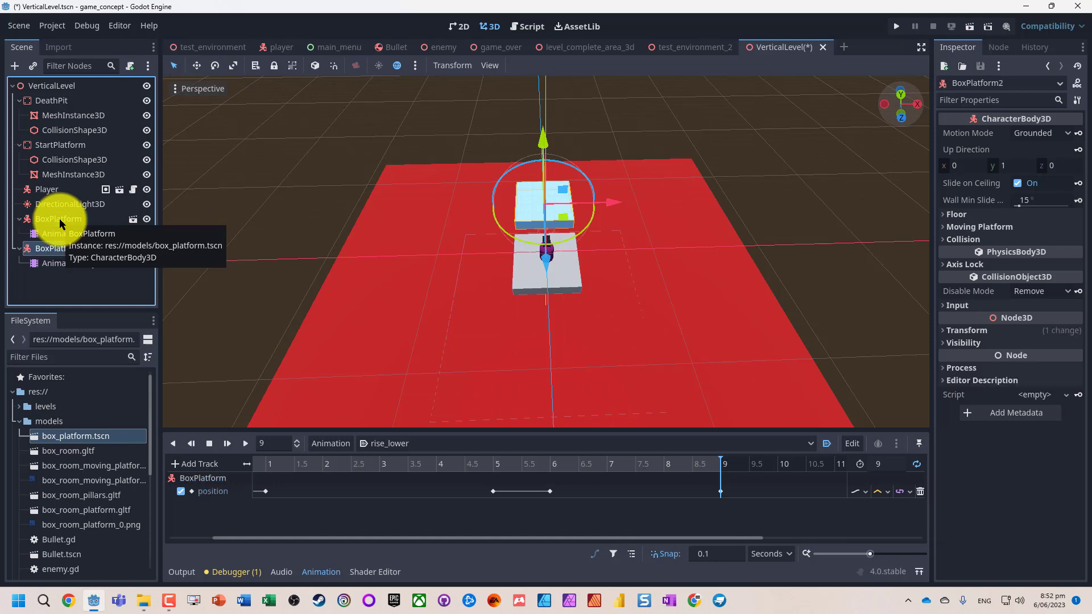
Step: Create a new animation named left_right in the duplicated platform's AnimationPlayer
{"action": "left_click", "coordinate": [59, 262]}
{"action": "left_click", "coordinate": [396, 445]}
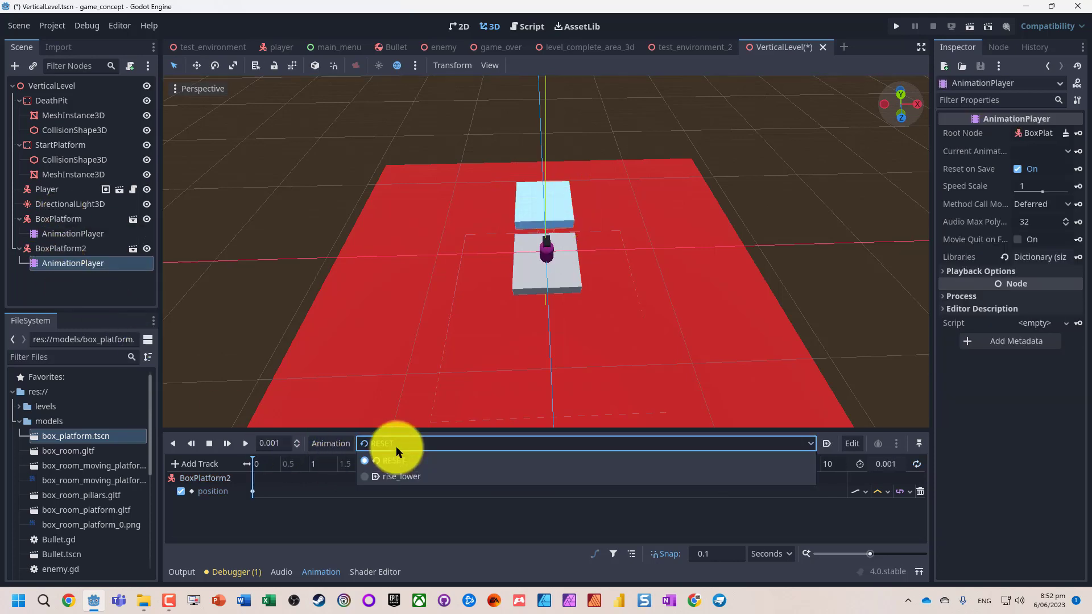
{"action": "left_click", "coordinate": [397, 448]}
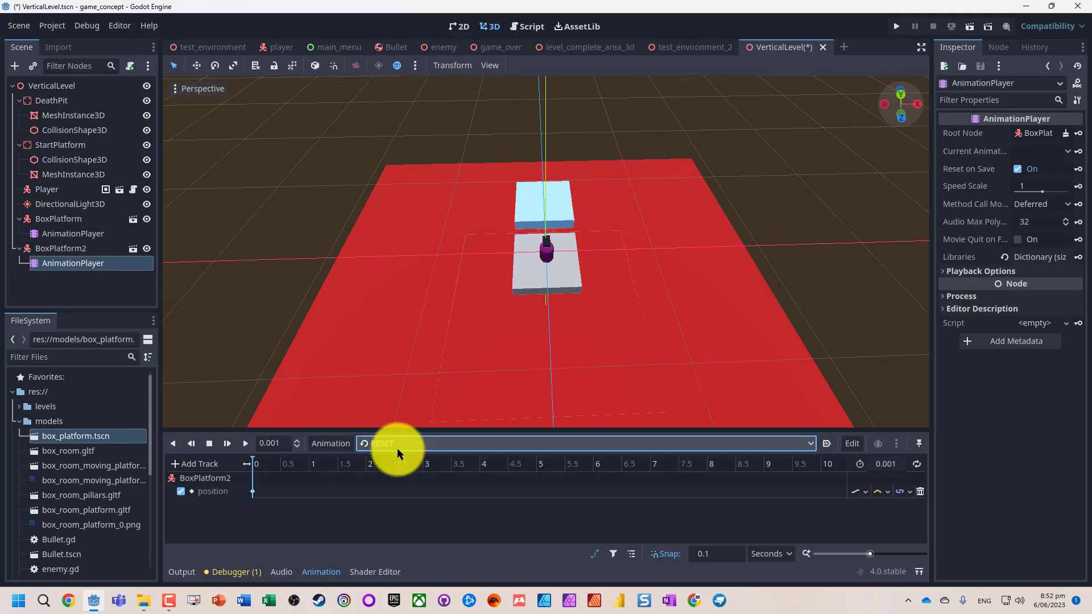
{"action": "left_click", "coordinate": [324, 445]}
{"action": "left_click", "coordinate": [348, 461]}
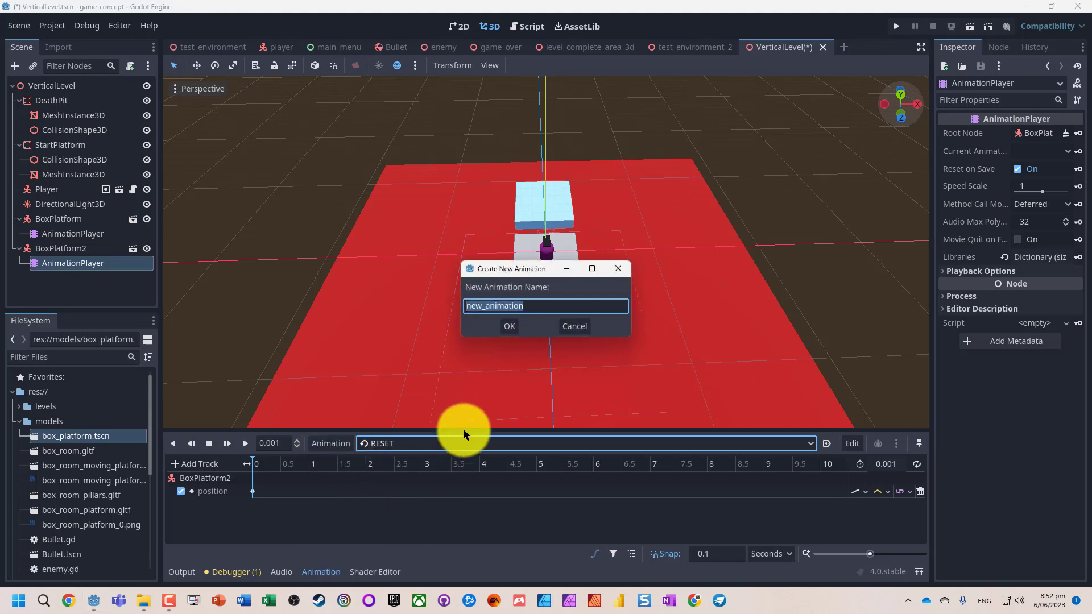
{"action": "type", "text": "left_right"}
{"action": "key", "text": "Return"}
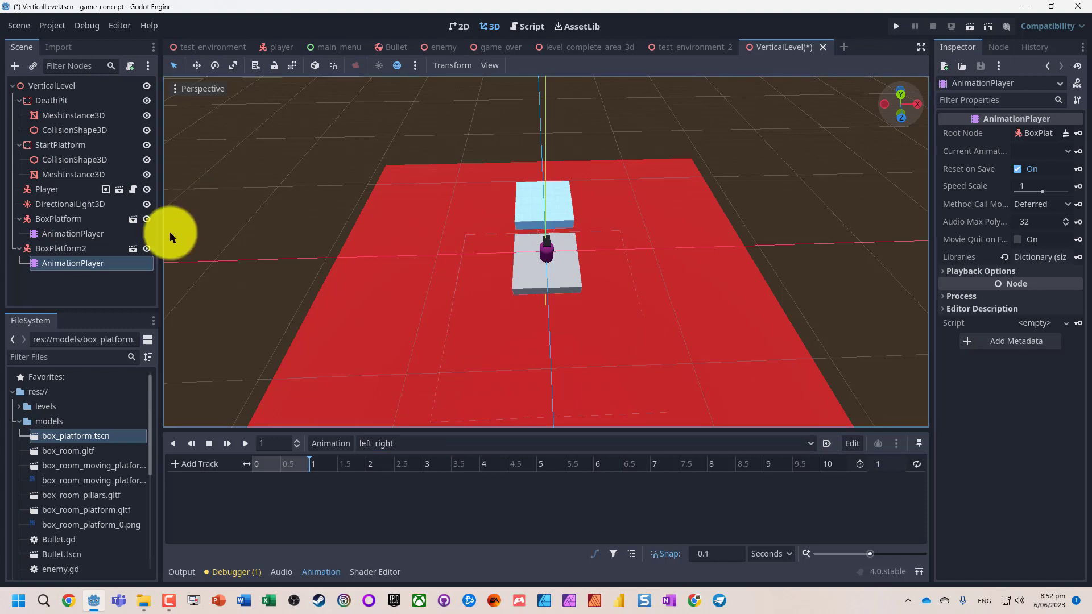
Step: Move BoxPlatform2 beside the start platform, to about X 5.478, Y -2.279, Z -0.343
{"action": "left_click", "coordinate": [72, 250]}
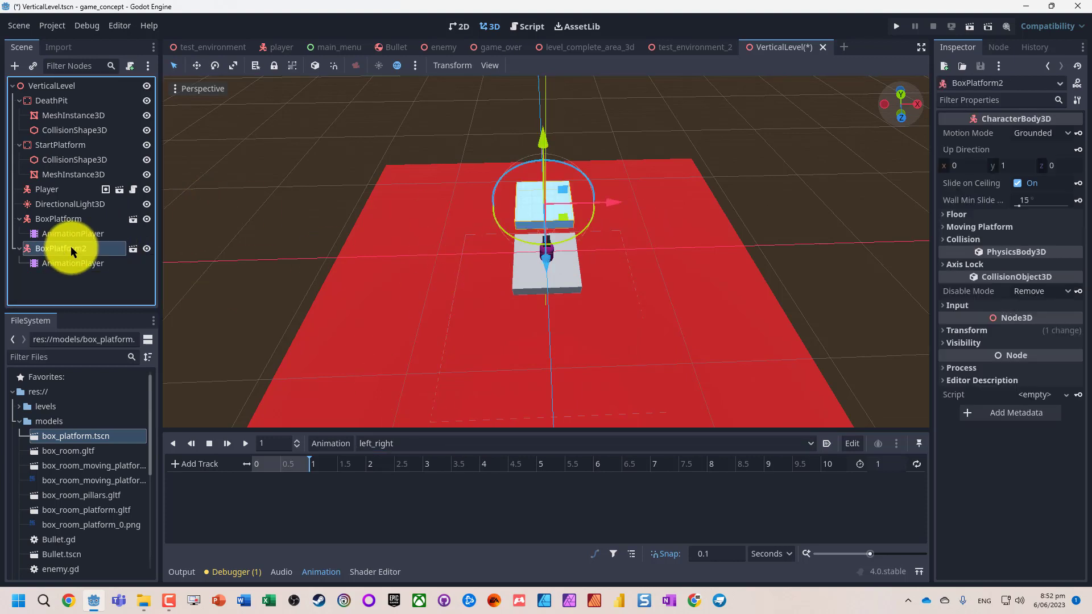
{"action": "left_click_drag", "start_coordinate": [635, 199], "coordinate": [629, 337]}
{"action": "left_click_drag", "start_coordinate": [637, 197], "coordinate": [636, 214]}
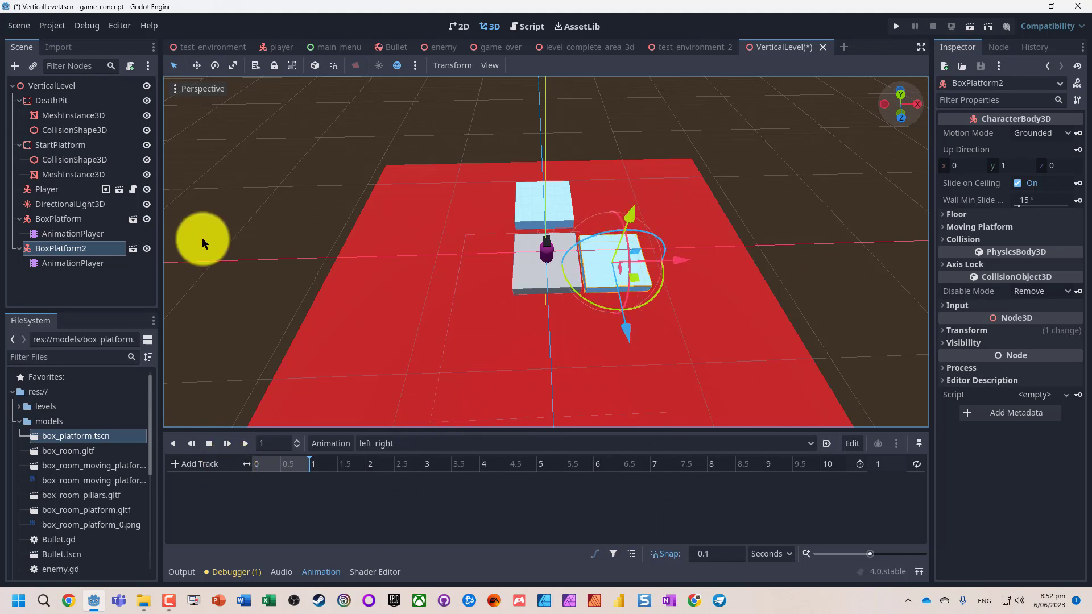
Step: Create Bezier position tracks with RESET tracks for BoxPlatform2 and insert their keys at 1 second
{"action": "left_click", "coordinate": [943, 330]}
{"action": "left_click", "coordinate": [1079, 342]}
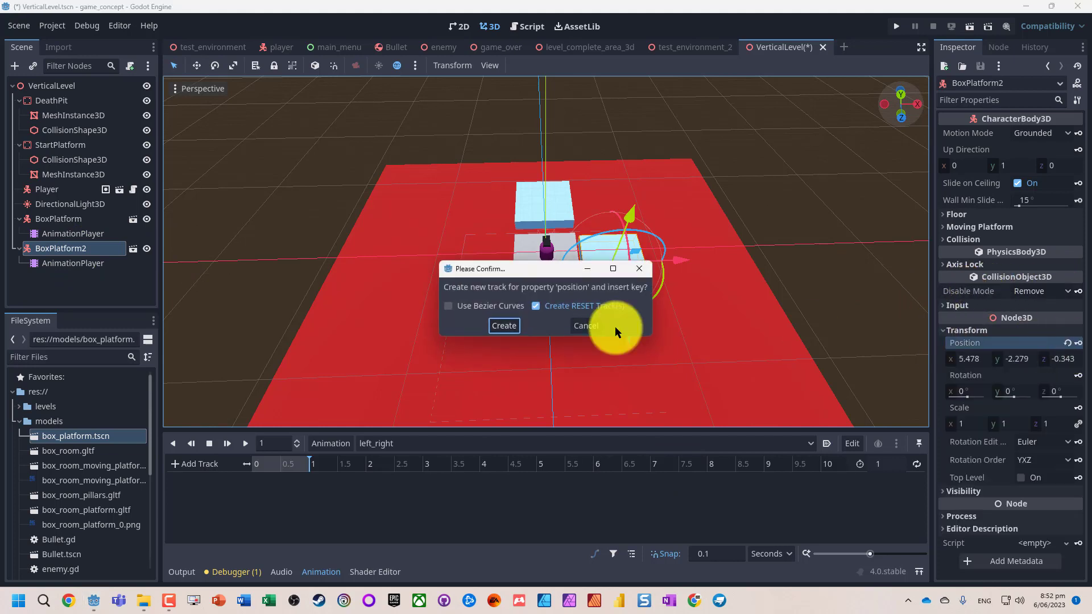
{"action": "left_click", "coordinate": [471, 306]}
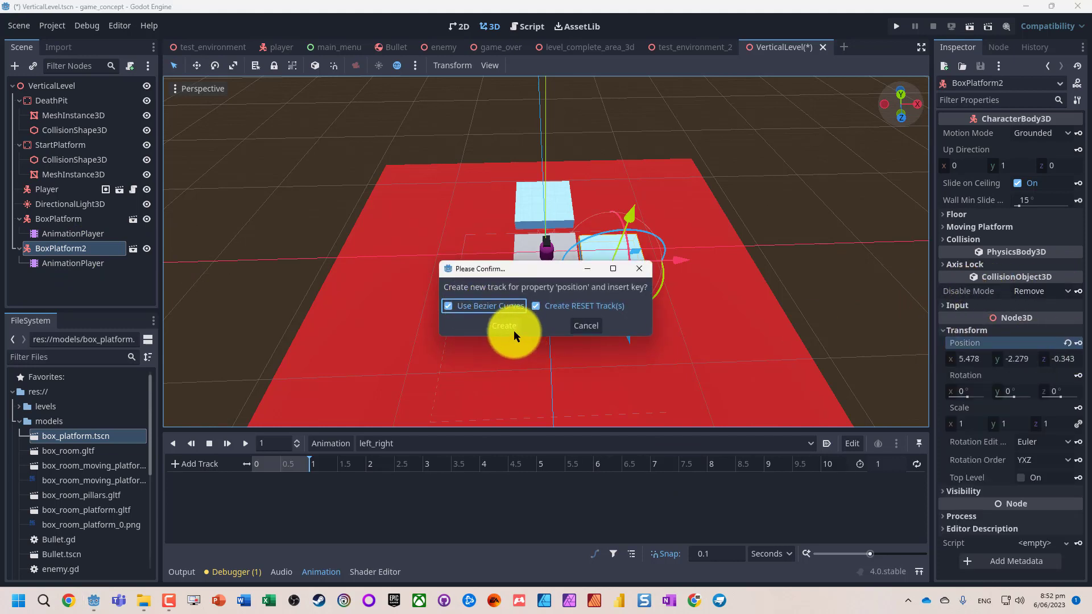
{"action": "left_click", "coordinate": [513, 330]}
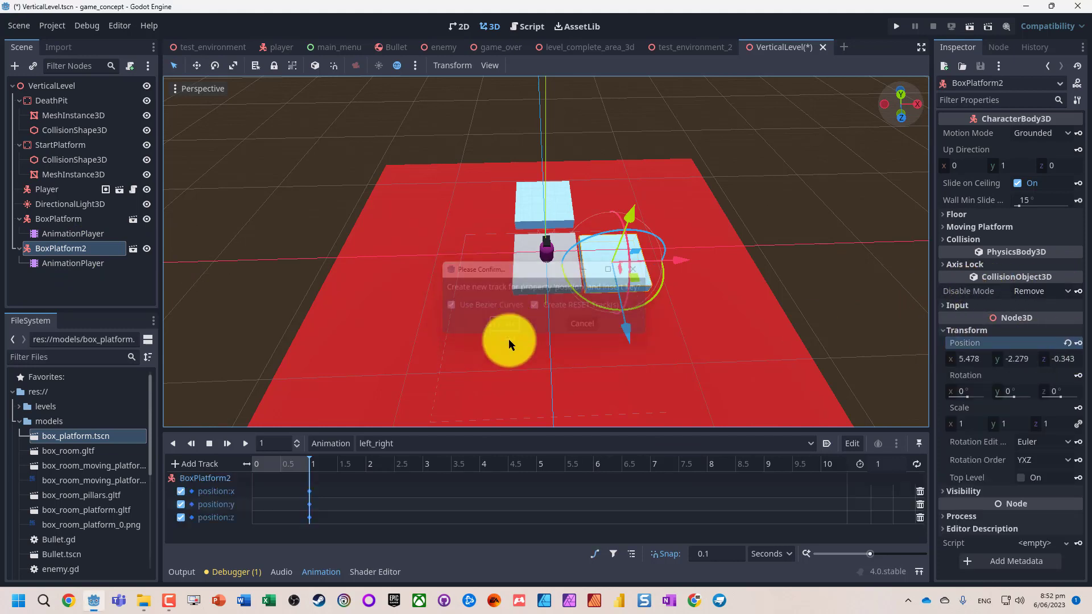
Step: Set the left_right animation length to 10 seconds and nudge BoxPlatform2 slightly along X to about 5.472
{"action": "left_click", "coordinate": [878, 465]}
{"action": "type", "text": "10"}
{"action": "key", "text": "Return"}
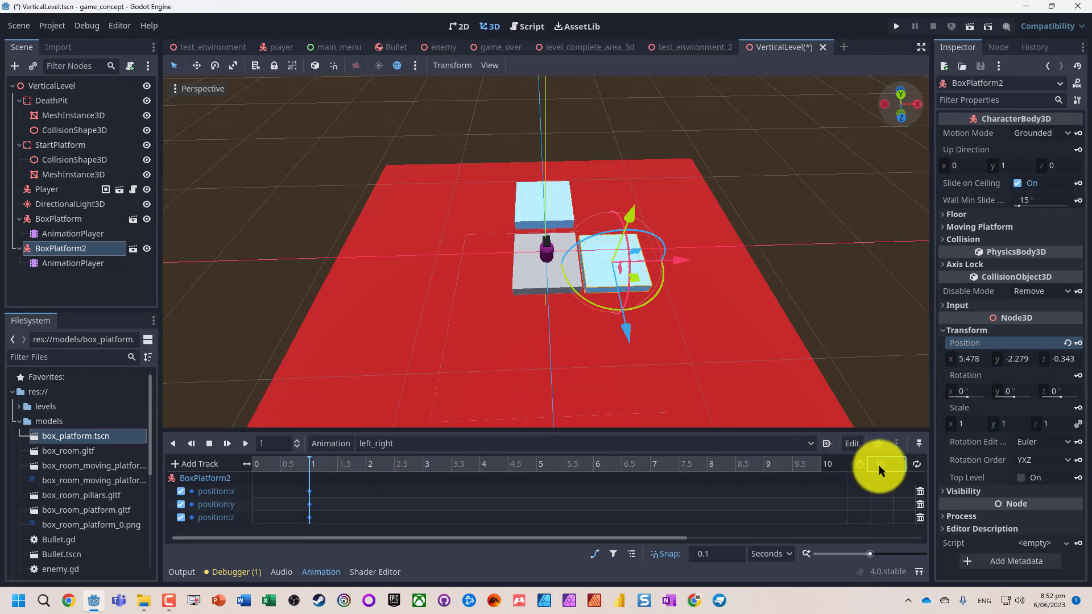
{"action": "mouse_move", "coordinate": [682, 257]}
{"action": "left_mouse_down"}
{"action": "mouse_move", "coordinate": [766, 257]}
{"action": "mouse_move", "coordinate": [681, 260]}
{"action": "left_mouse_up"}
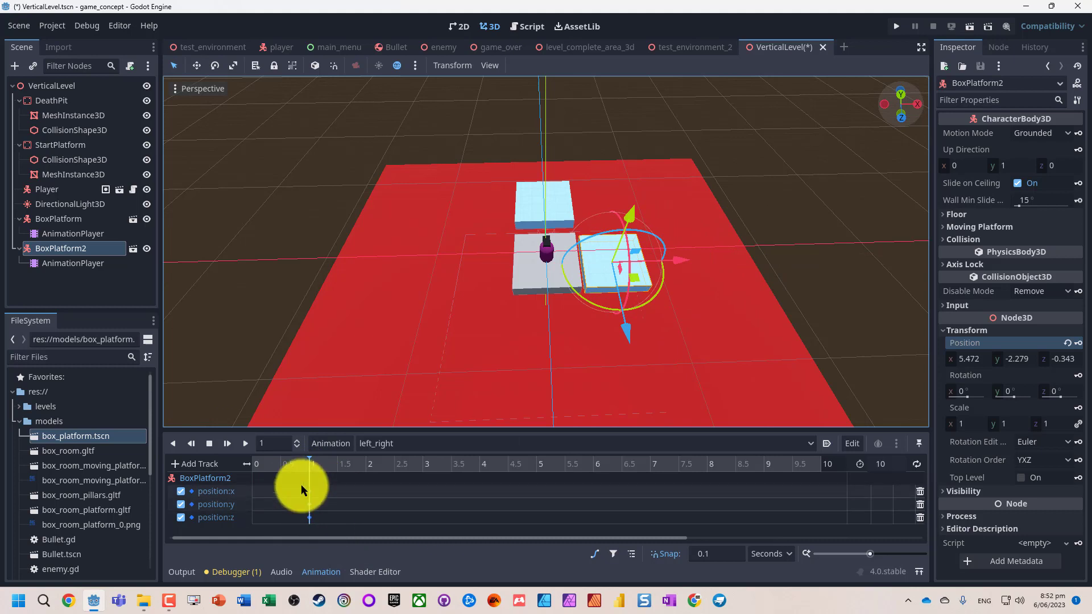
Step: Create Bezier rotation tracks with RESET tracks for BoxPlatform2 and key its rotation at 0 seconds
{"action": "left_click_drag", "start_coordinate": [273, 460], "coordinate": [230, 462]}
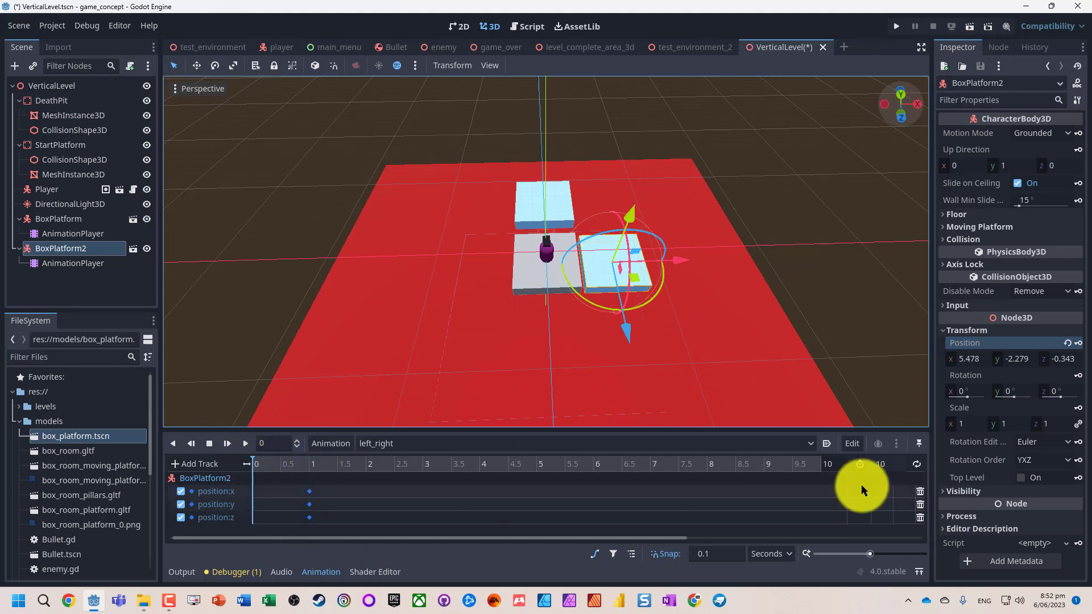
{"action": "left_click", "coordinate": [1076, 377]}
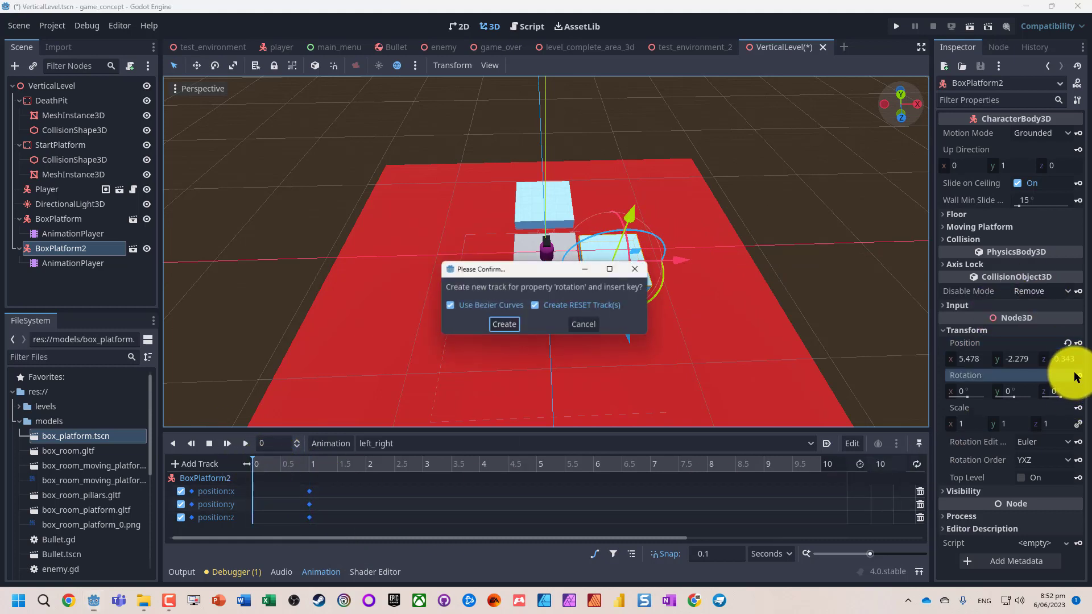
{"action": "left_click", "coordinate": [504, 324]}
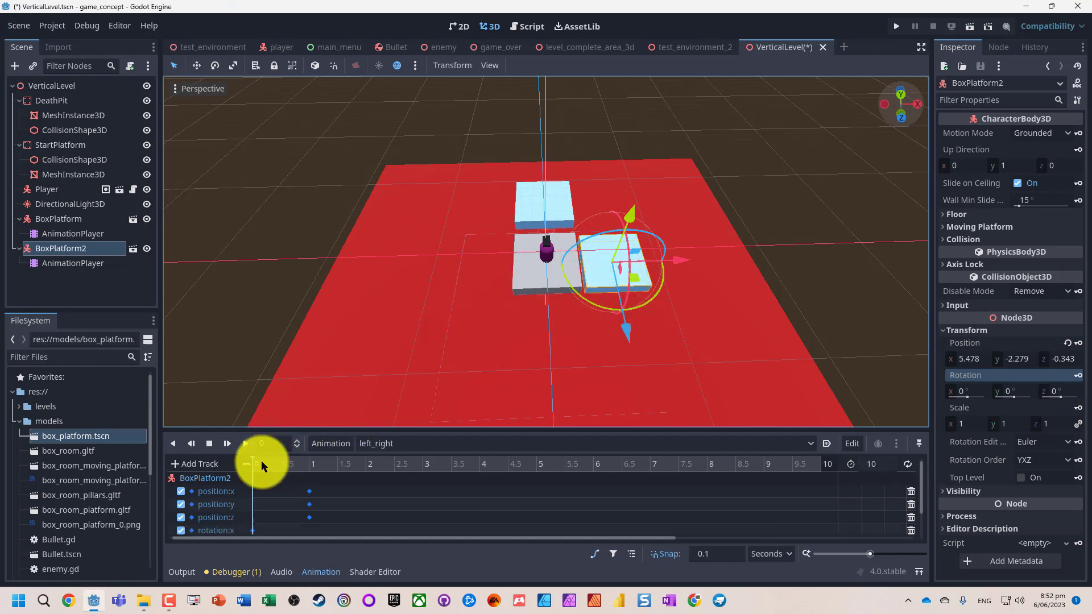
Step: Undo the new rotation tracks of BoxPlatform2 and key its position at 0 seconds in the left_right animation
{"action": "mouse_move", "coordinate": [257, 461]}
{"action": "left_mouse_down"}
{"action": "mouse_move", "coordinate": [315, 462]}
{"action": "mouse_move", "coordinate": [259, 470]}
{"action": "left_mouse_up"}
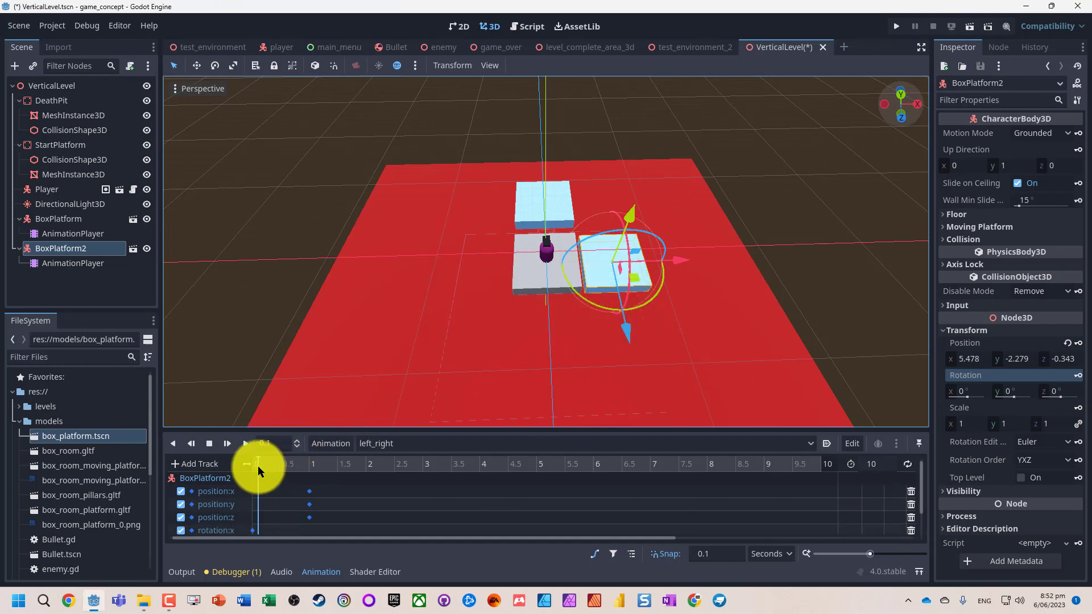
{"action": "key", "text": "ctrl+z"}
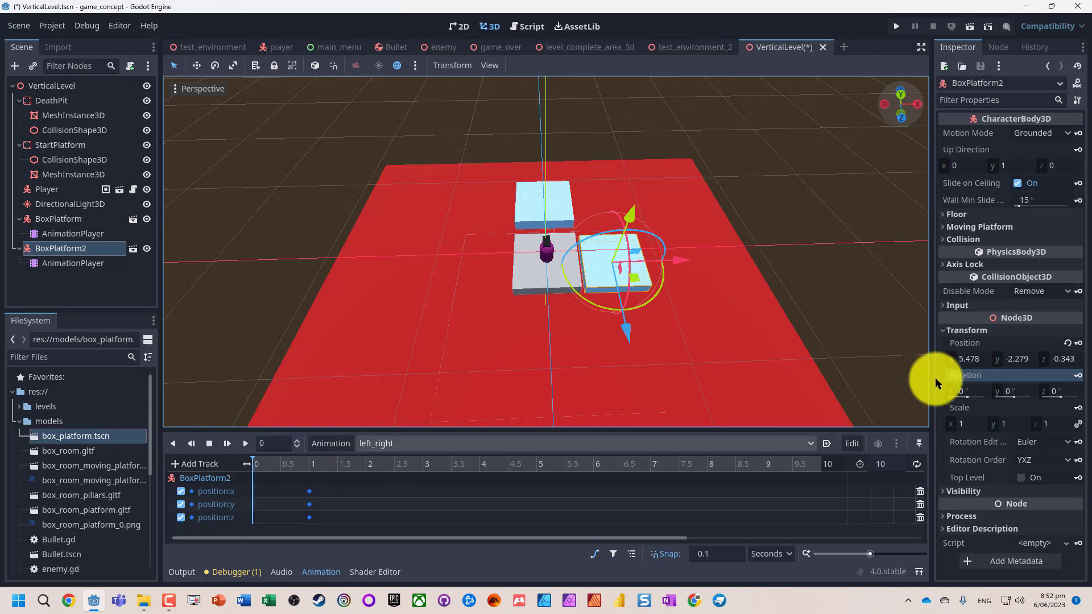
{"action": "left_click", "coordinate": [1079, 344]}
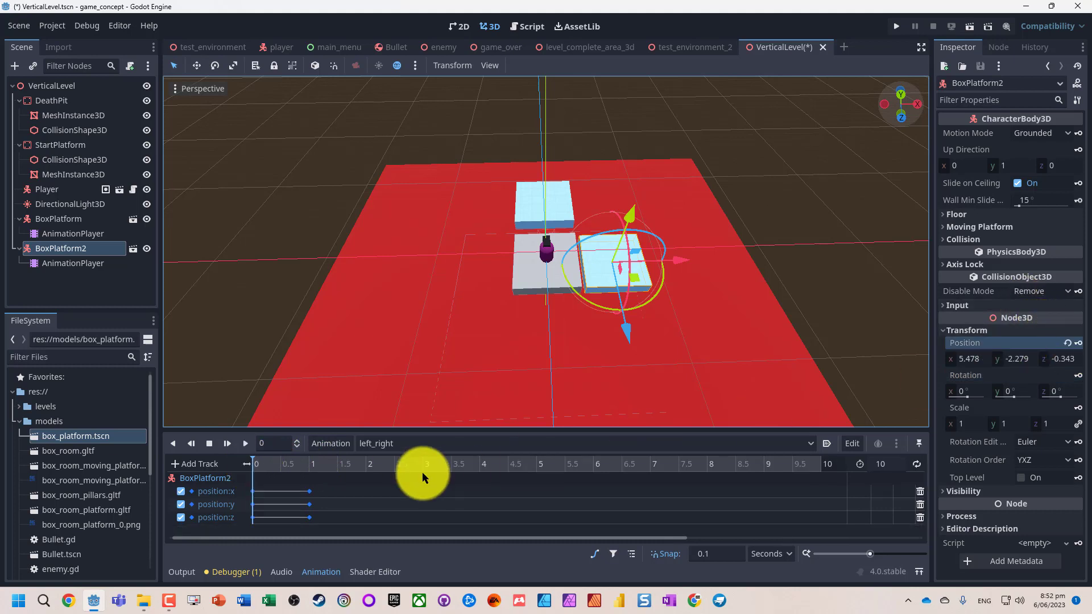
Step: Move BoxPlatform2 along X to about 11.053 and key its position at 3.5 seconds
{"action": "left_click_drag", "start_coordinate": [386, 462], "coordinate": [452, 465]}
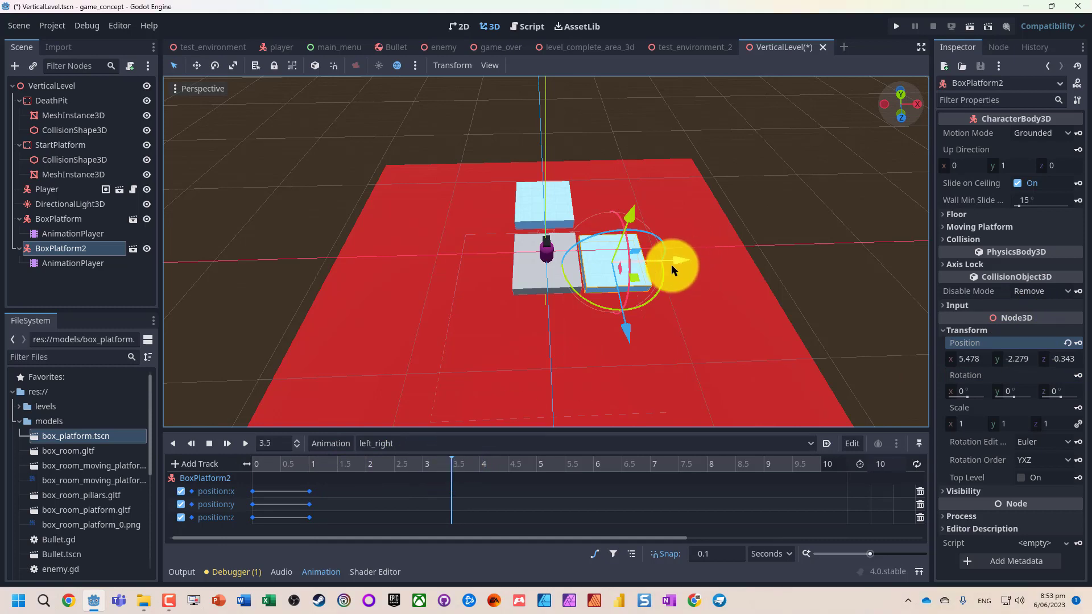
{"action": "left_click_drag", "start_coordinate": [674, 261], "coordinate": [722, 285]}
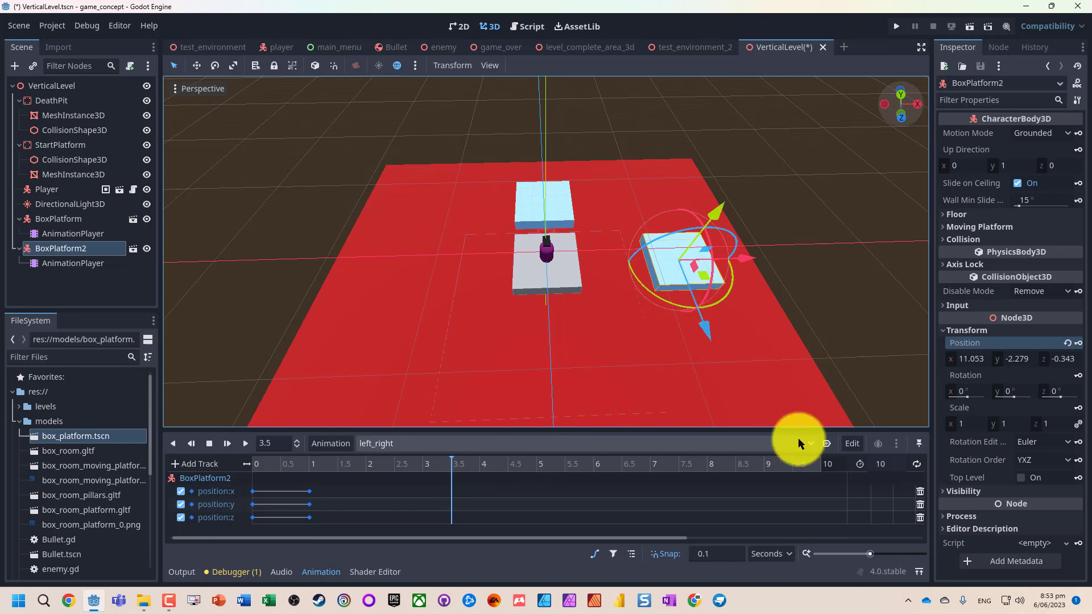
{"action": "left_click", "coordinate": [1077, 343]}
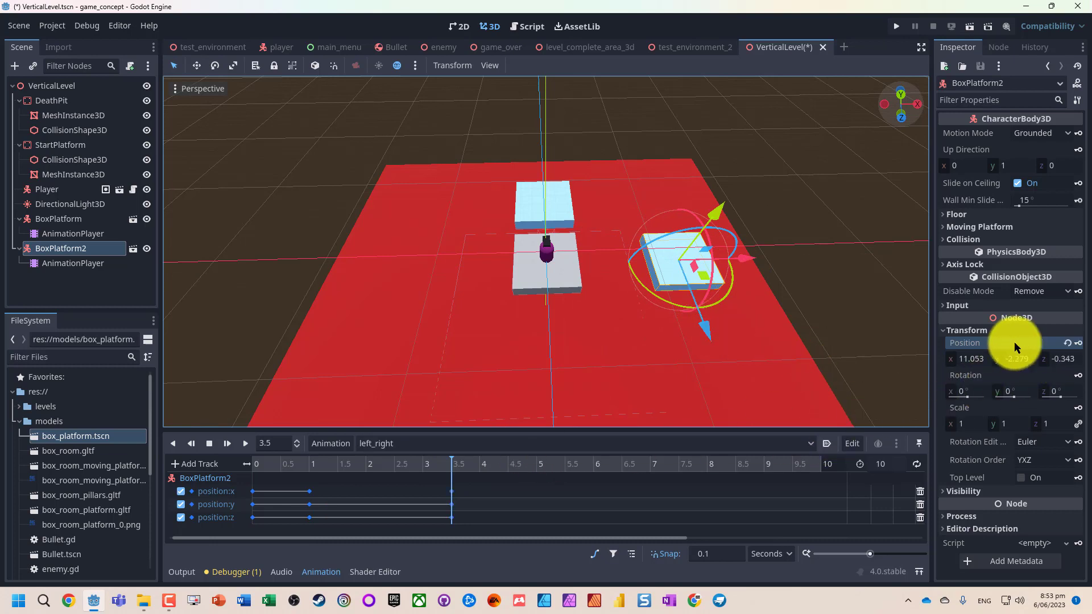
Step: Try moving BoxPlatform2 to about X 5.189, Z 5.931, rotating it about 43.7° around Y, and keying the rotation in new Bezier tracks at 3.5 seconds
{"action": "left_click_drag", "start_coordinate": [705, 323], "coordinate": [719, 425]}
{"action": "left_click_drag", "start_coordinate": [763, 323], "coordinate": [682, 329]}
{"action": "left_click_drag", "start_coordinate": [637, 416], "coordinate": [637, 425]}
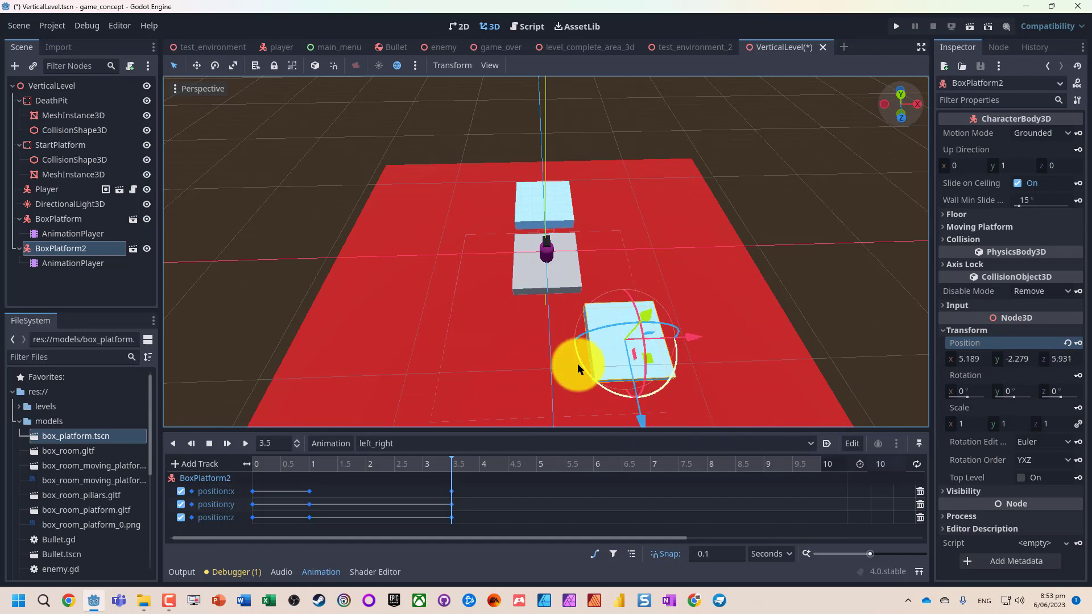
{"action": "left_click_drag", "start_coordinate": [578, 363], "coordinate": [610, 380]}
{"action": "left_click", "coordinate": [1080, 376]}
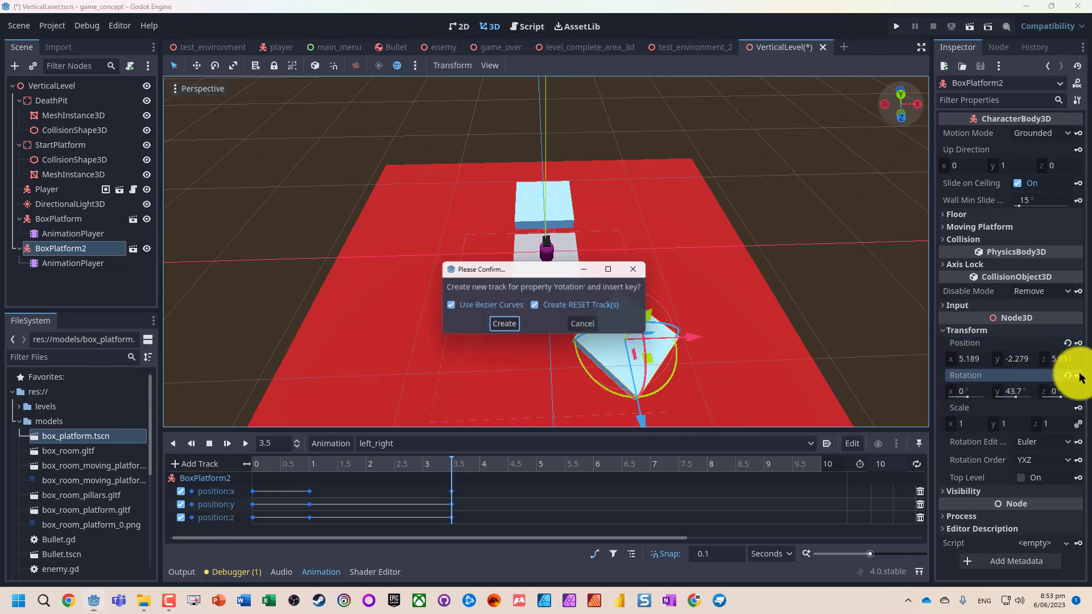
{"action": "left_click", "coordinate": [501, 320]}
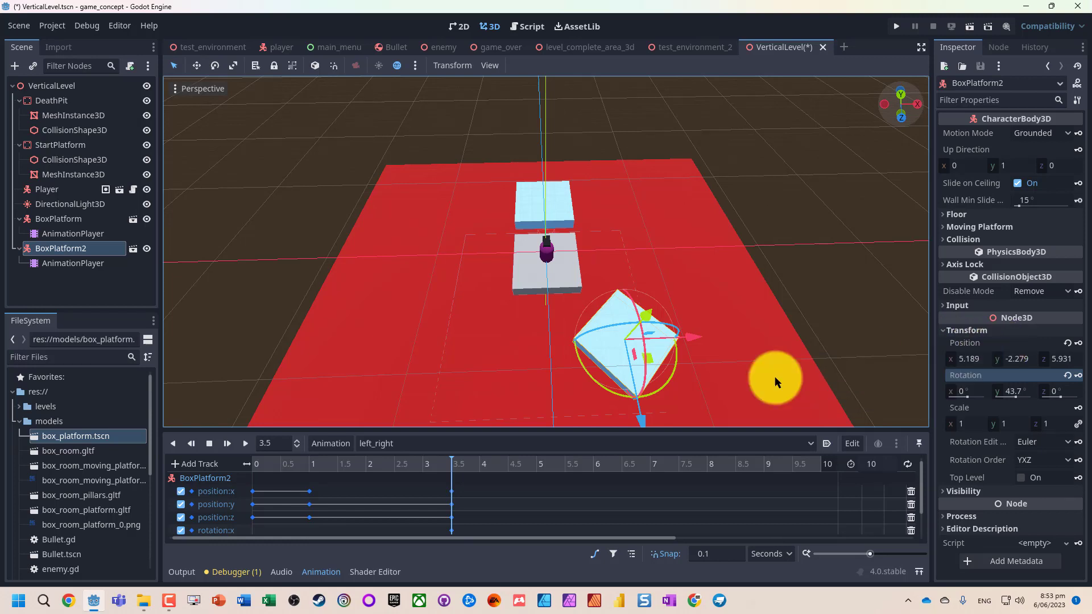
Step: Undo the rotation tracks, the rotation and the last moves of BoxPlatform2
{"action": "left_click_drag", "start_coordinate": [308, 460], "coordinate": [228, 455]}
{"action": "key", "text": "ctrl+z"}
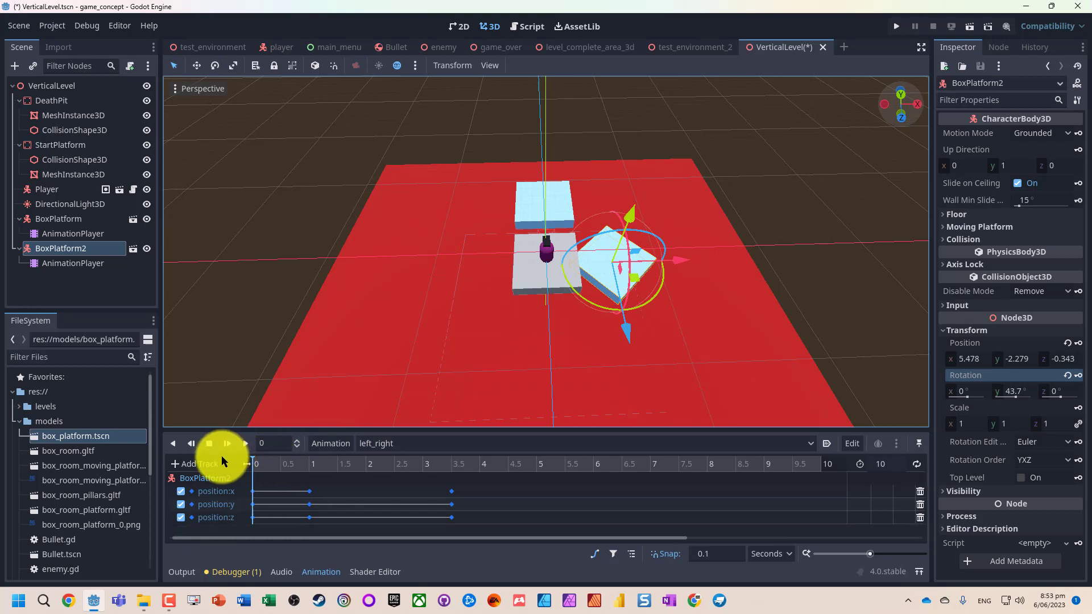
{"action": "key", "text": "ctrl+z"}
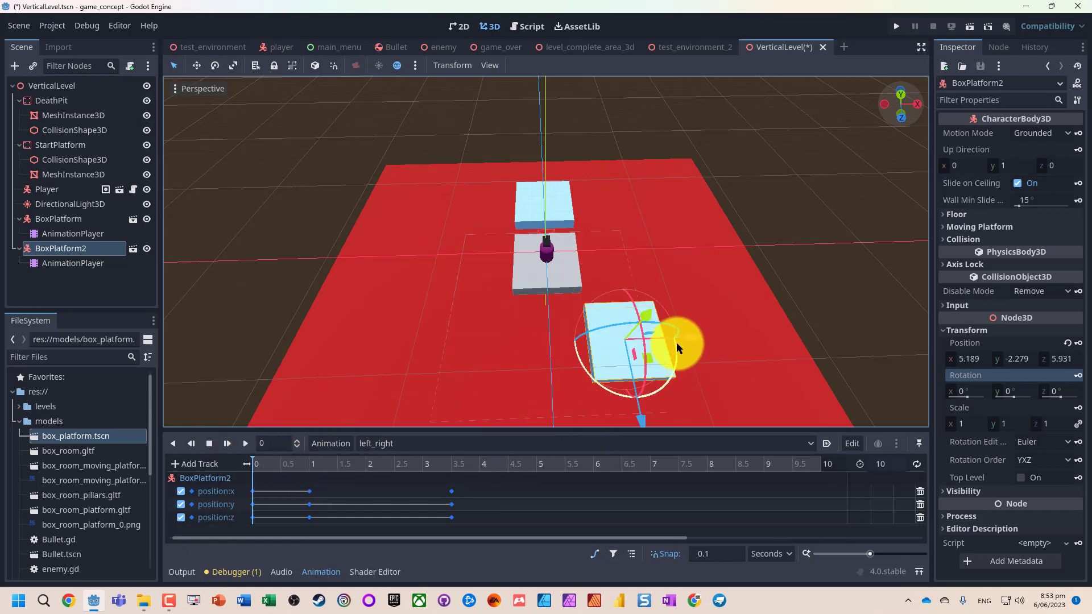
{"action": "key", "text": "ctrl+z"}
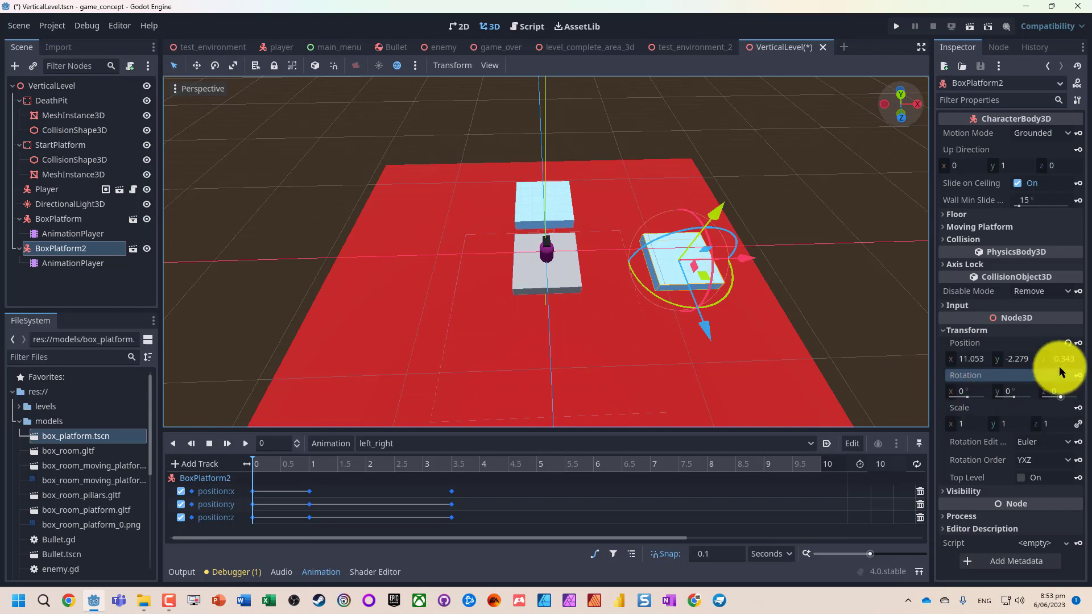
Step: Create Bezier rotation tracks with RESET tracks for the unrotated BoxPlatform2, keyed at 3.5 seconds
{"action": "left_click", "coordinate": [458, 463]}
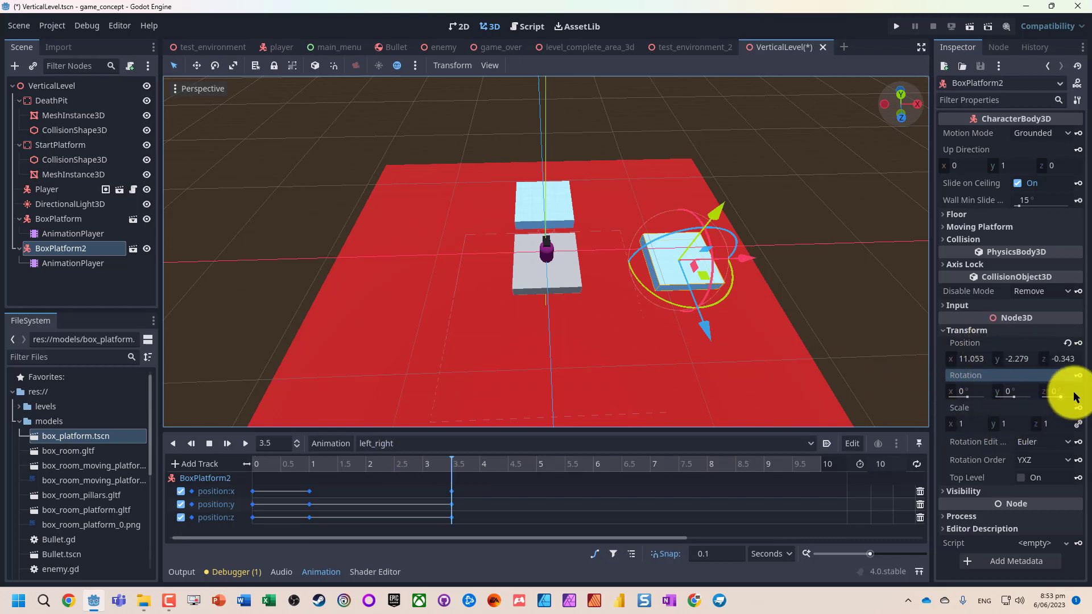
{"action": "left_click", "coordinate": [1077, 376]}
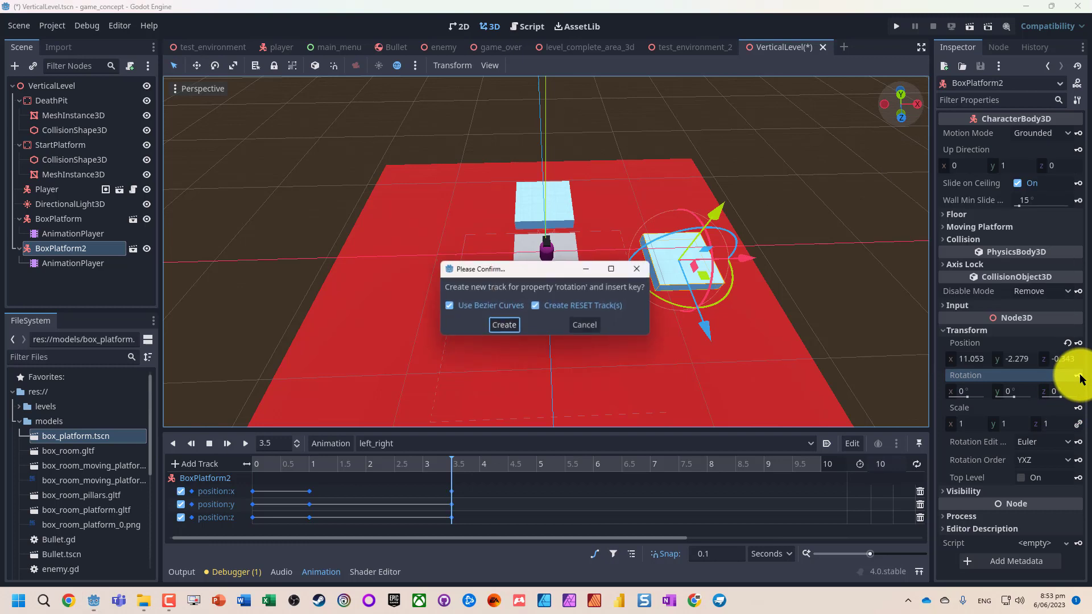
{"action": "left_click", "coordinate": [501, 326]}
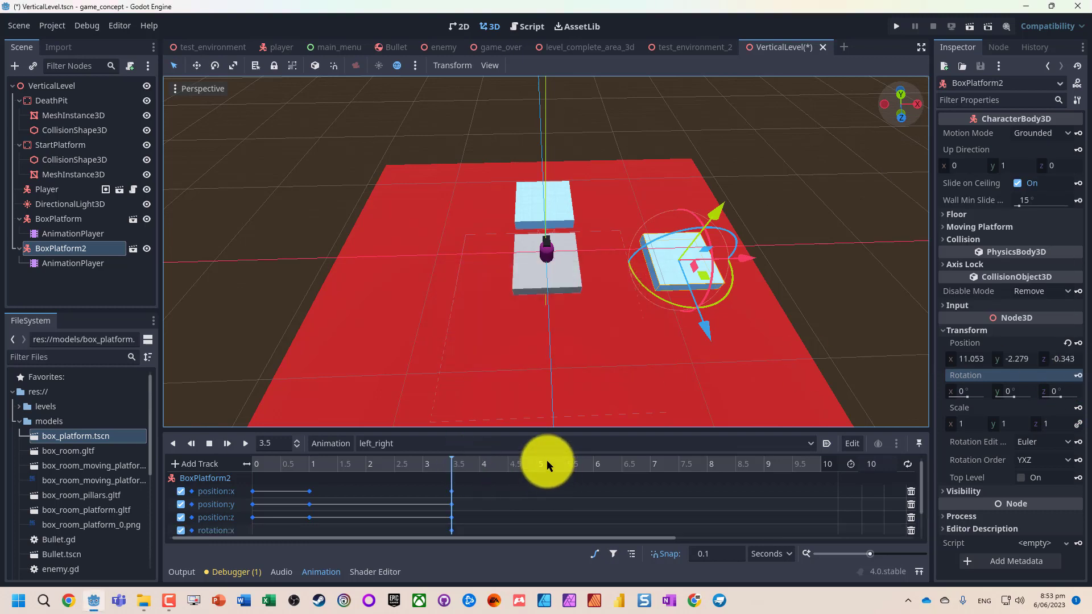
Step: At 6 seconds, move BoxPlatform2 to about X 2.765, Z 6.128, rotate it about 58.4° around Y, and key its rotation and position
{"action": "left_click", "coordinate": [593, 463]}
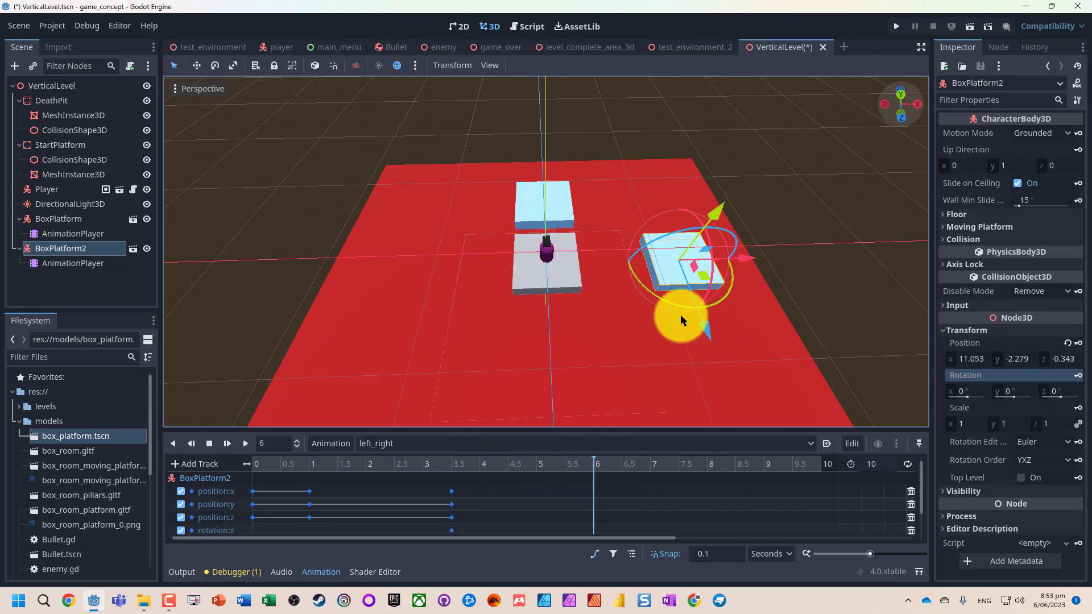
{"action": "left_click_drag", "start_coordinate": [705, 323], "coordinate": [632, 394]}
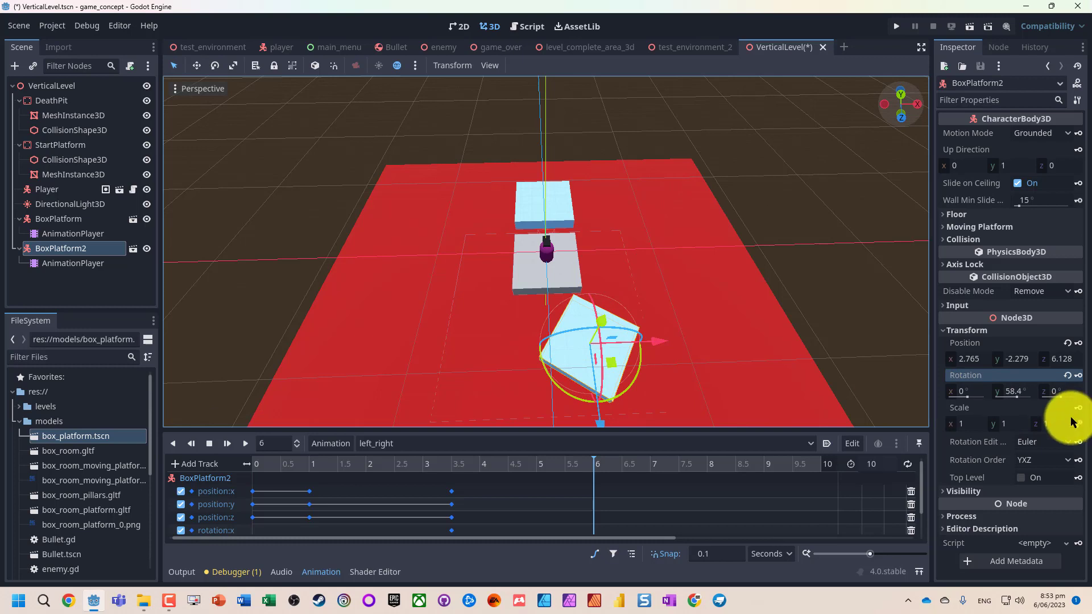
{"action": "left_click", "coordinate": [1076, 376]}
{"action": "left_click", "coordinate": [1078, 343]}
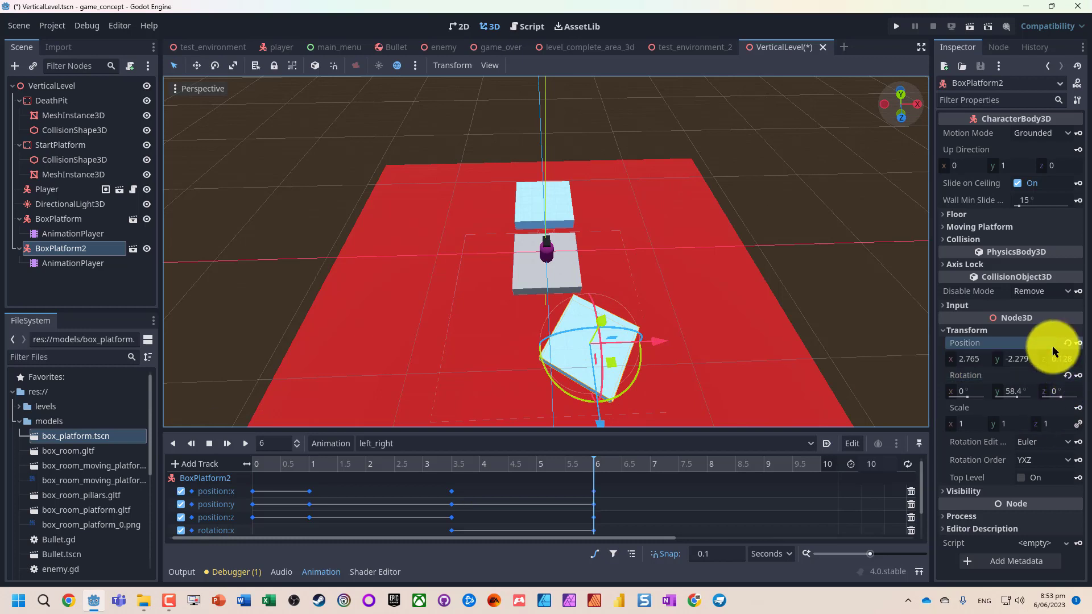
Step: Preview the left_right animation and set it to autoplay on load with looping
{"action": "left_click", "coordinate": [244, 442]}
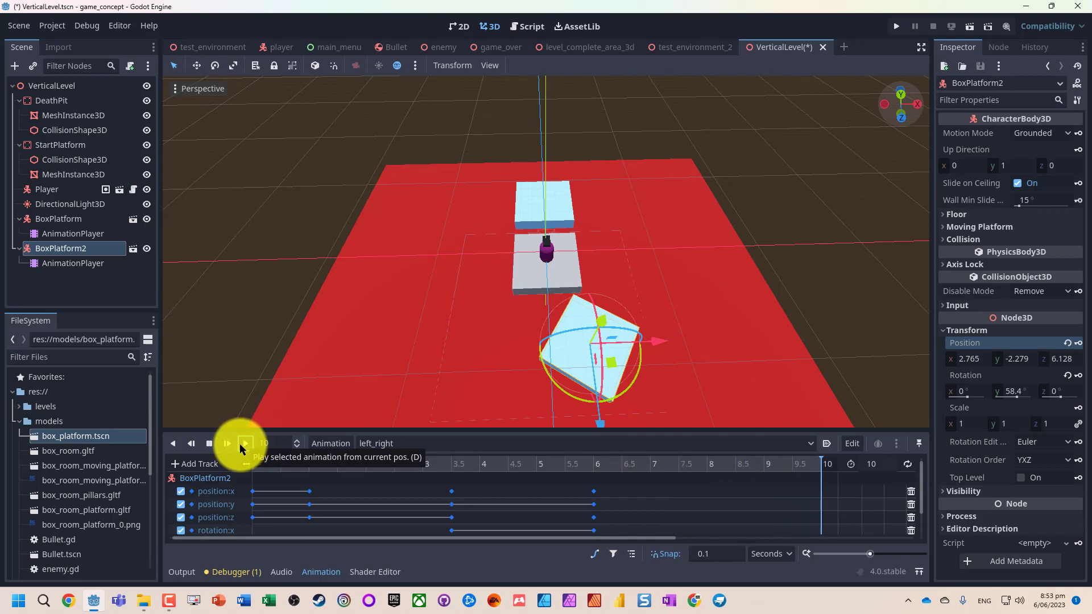
{"action": "left_click", "coordinate": [244, 442]}
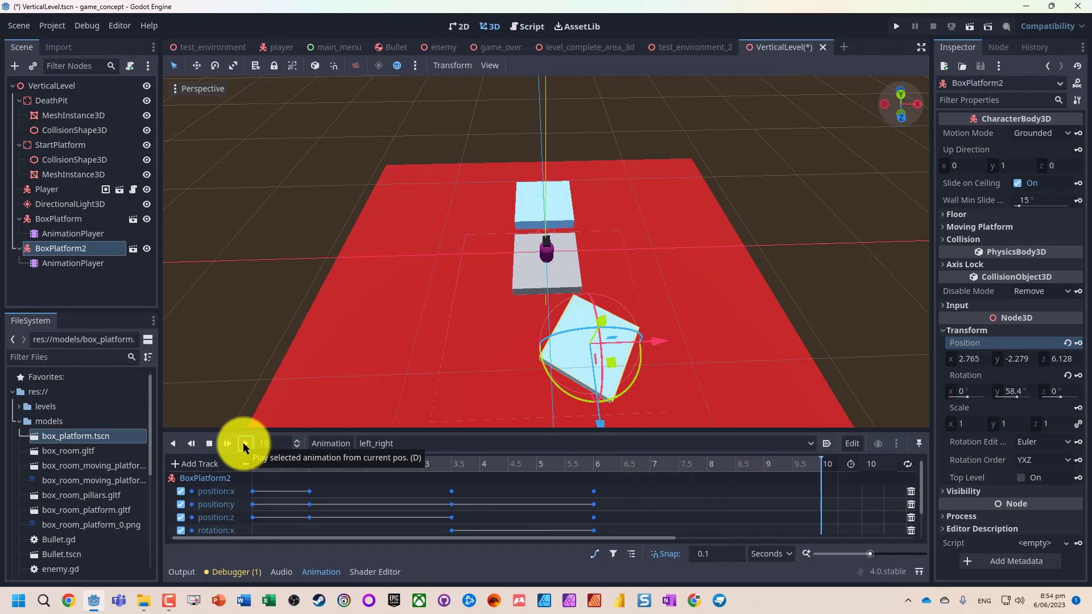
{"action": "left_click", "coordinate": [826, 443]}
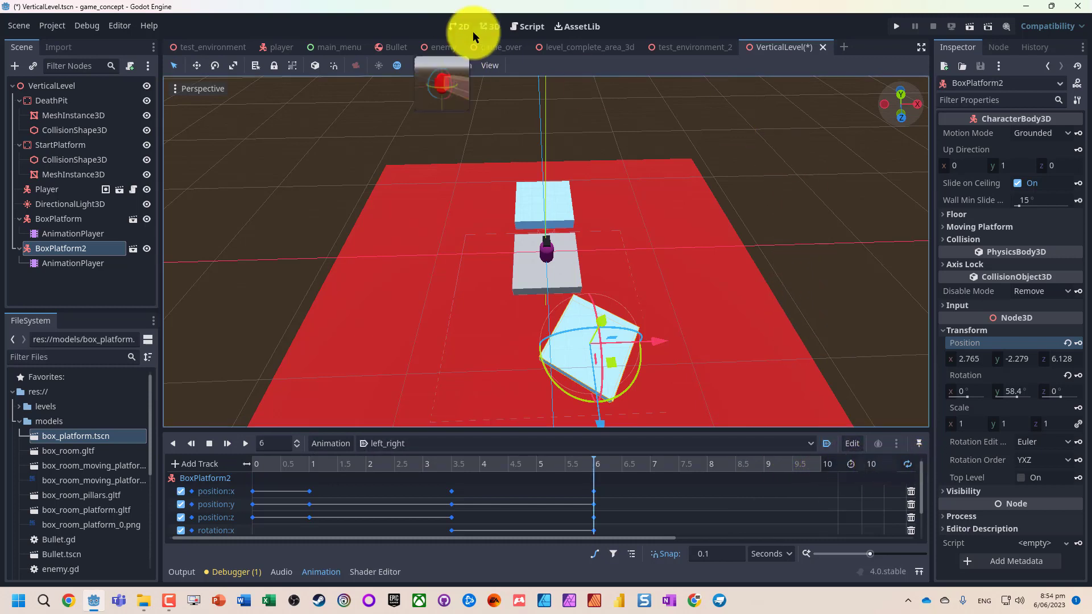
Step: Run the VerticalLevel scene to test the moving platforms, stop it and return to the animation editor
{"action": "key", "text": "F6"}
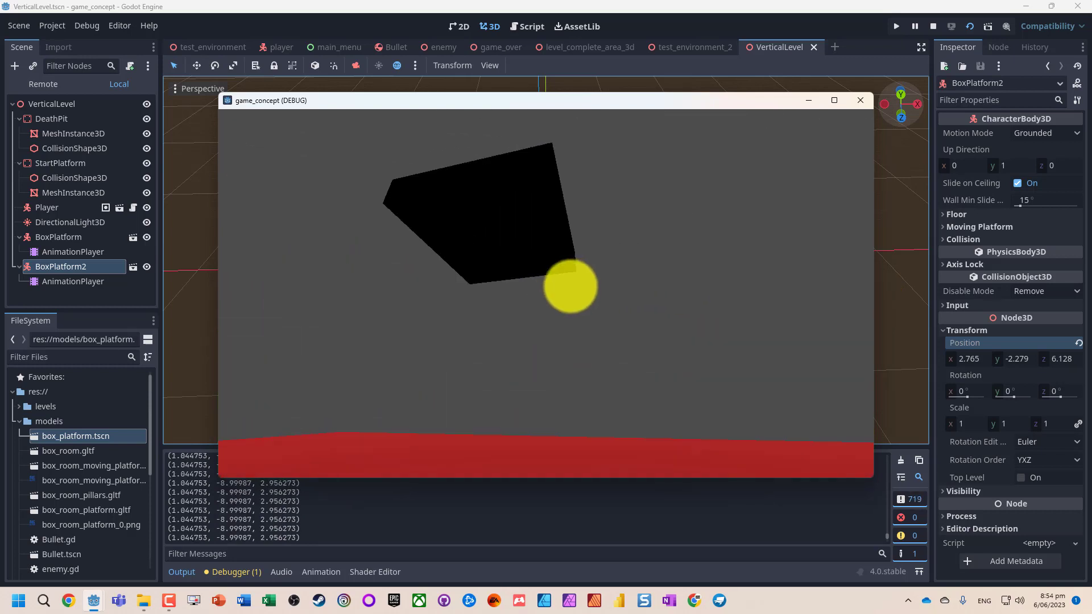
{"action": "key", "text": "Escape"}
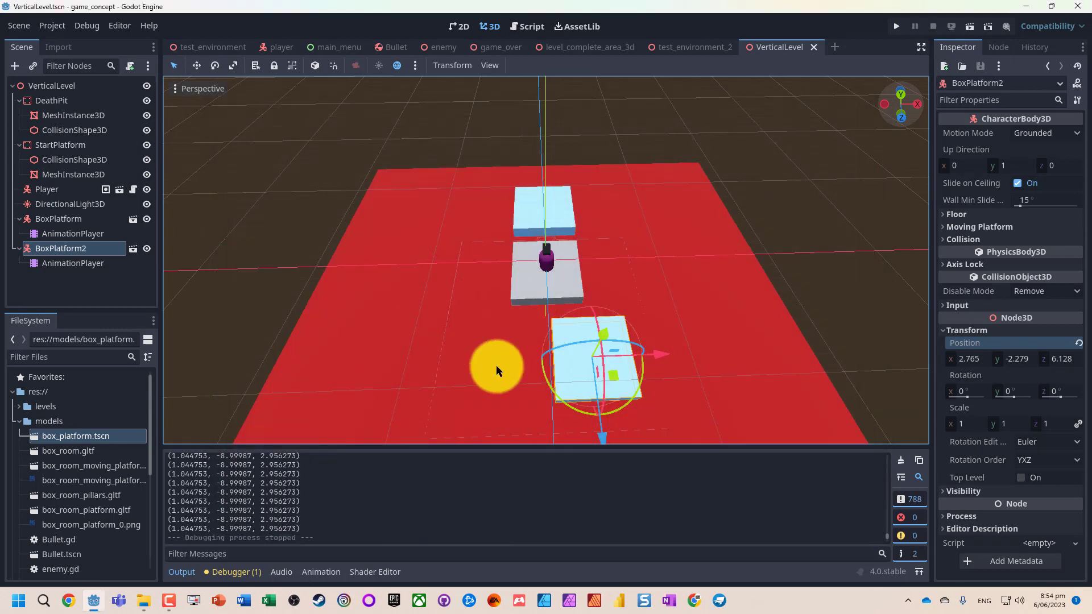
{"action": "left_click", "coordinate": [321, 572]}
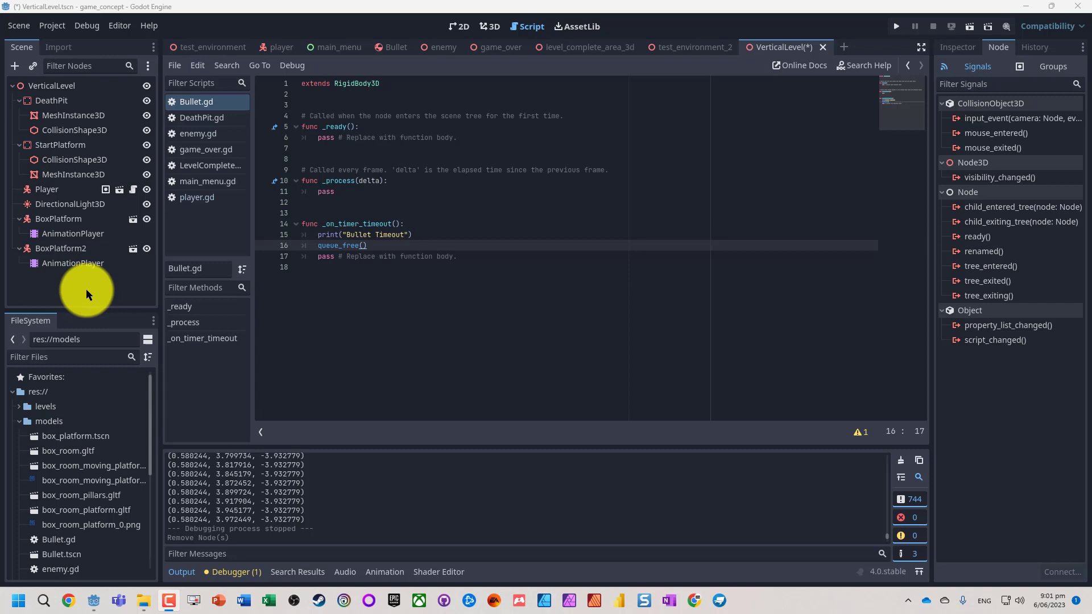
Step: Duplicate the BoxPlatform node in VerticalLevel and show the copy in the 3D view
{"action": "left_click", "coordinate": [56, 217]}
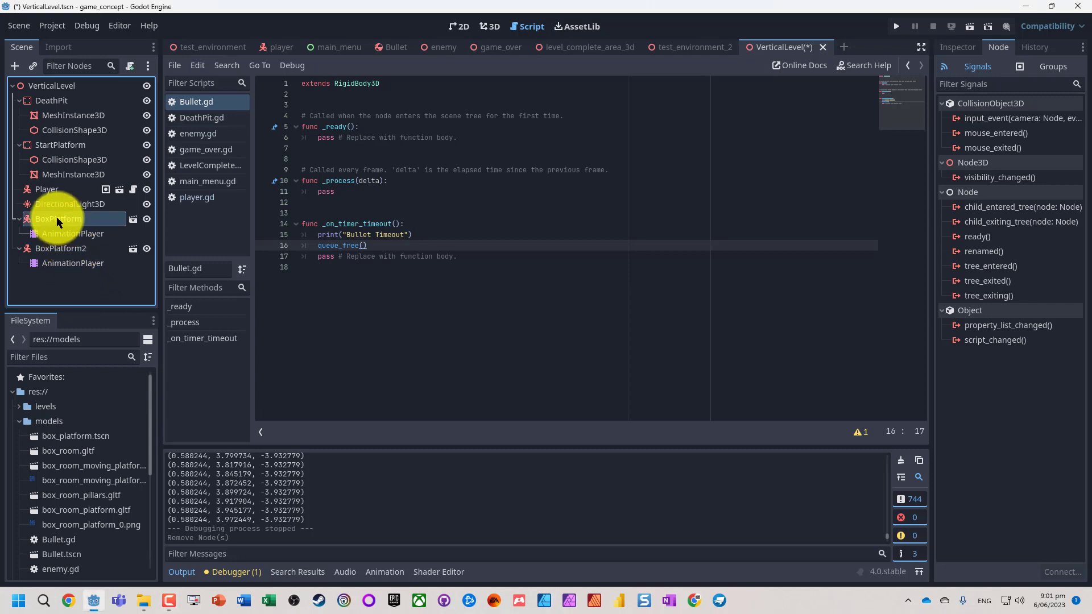
{"action": "key", "text": "ctrl+d"}
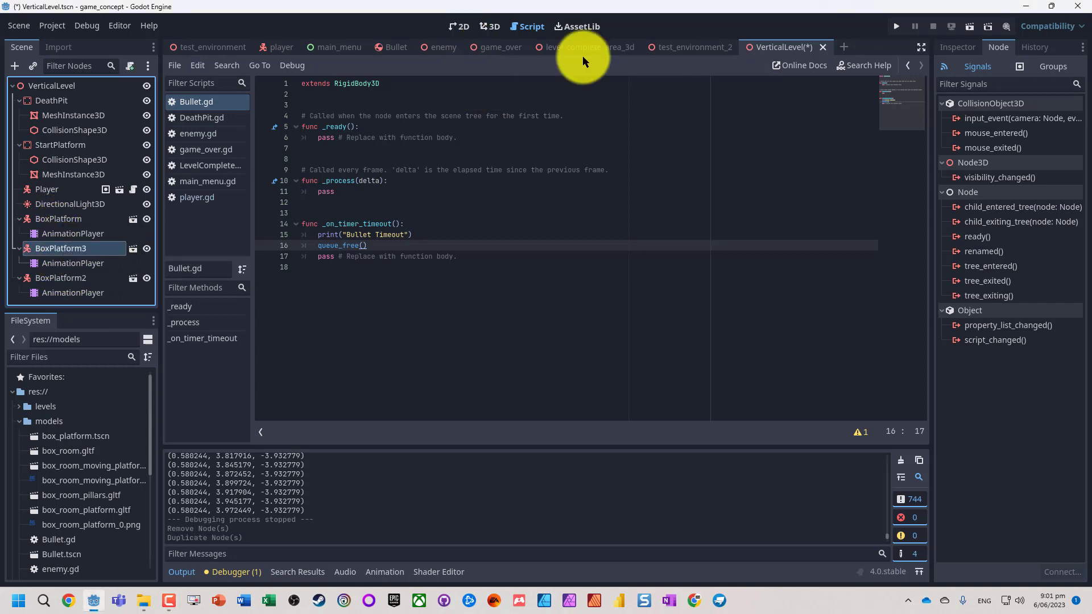
{"action": "left_click", "coordinate": [488, 26]}
{"action": "scroll", "coordinate": [380, 234], "scroll_direction": "down", "scroll_amount": 5}
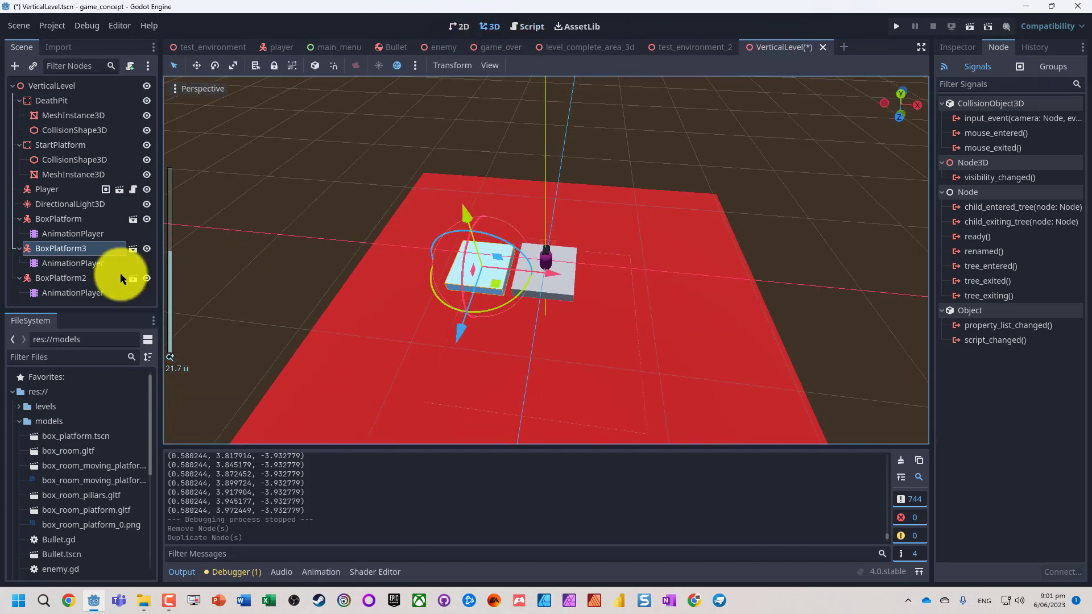
Step: Examine which animations the AnimationPlayer of BoxPlatform3 contains
{"action": "left_click", "coordinate": [65, 220]}
{"action": "scroll", "coordinate": [480, 163], "scroll_direction": "down", "scroll_amount": 6}
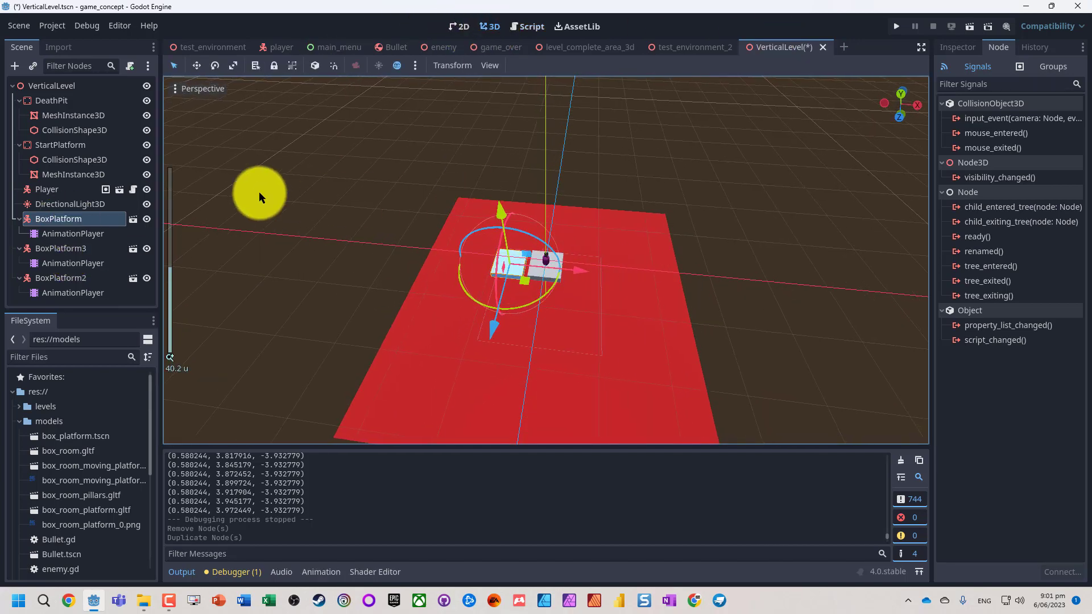
{"action": "left_click", "coordinate": [57, 247]}
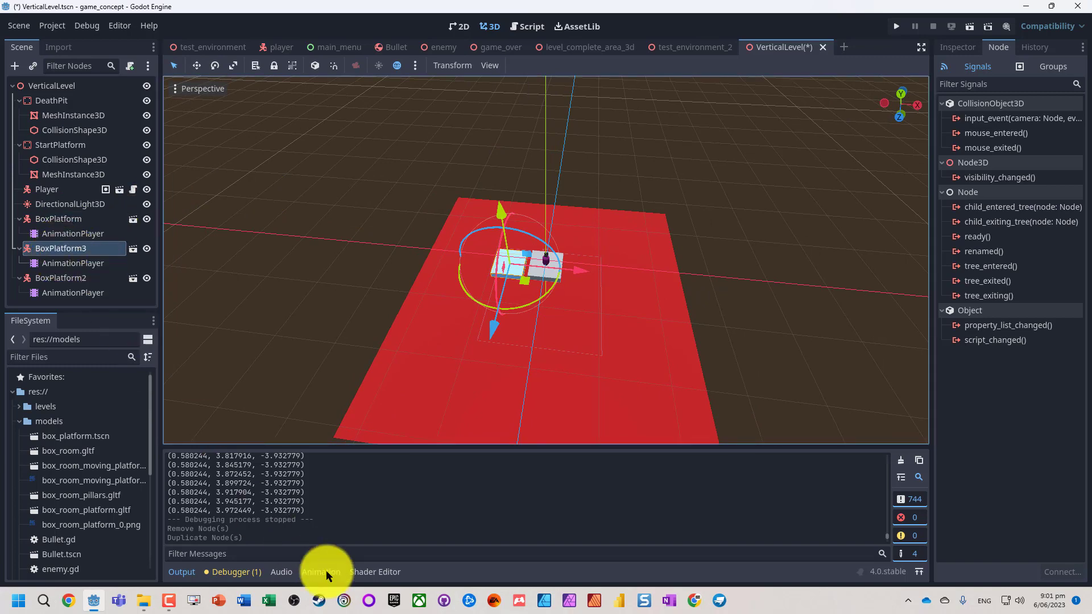
{"action": "left_click", "coordinate": [322, 572]}
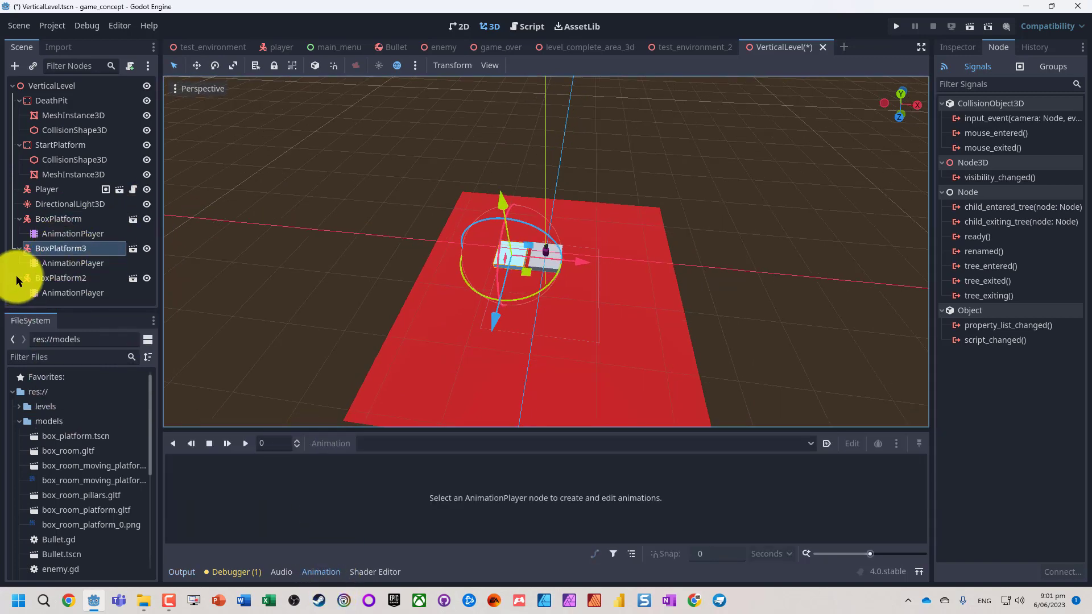
{"action": "left_click", "coordinate": [60, 263]}
{"action": "left_click", "coordinate": [384, 444]}
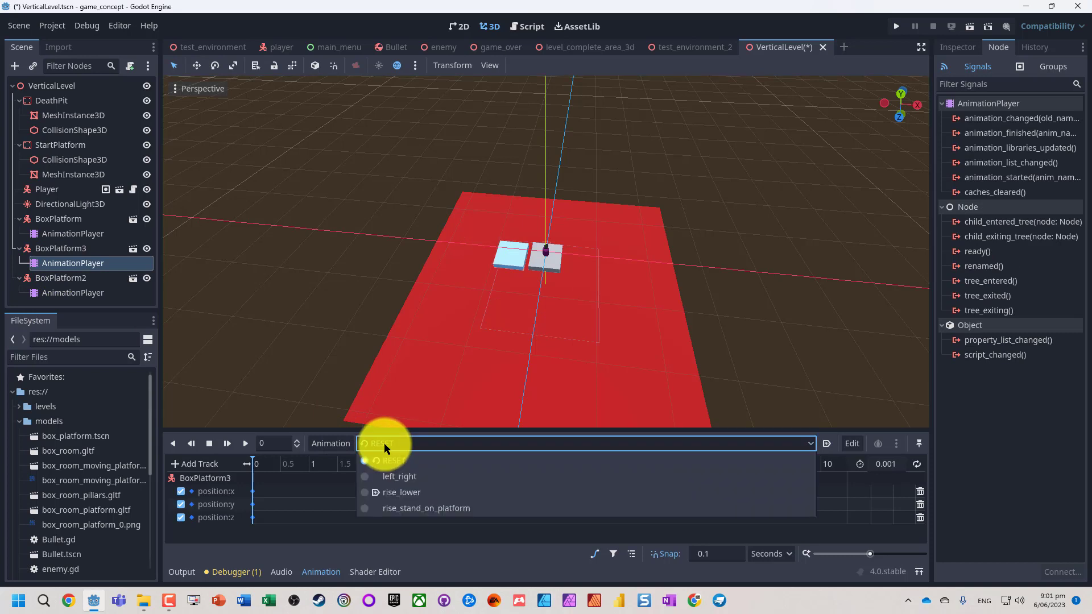
{"action": "left_click", "coordinate": [384, 443]}
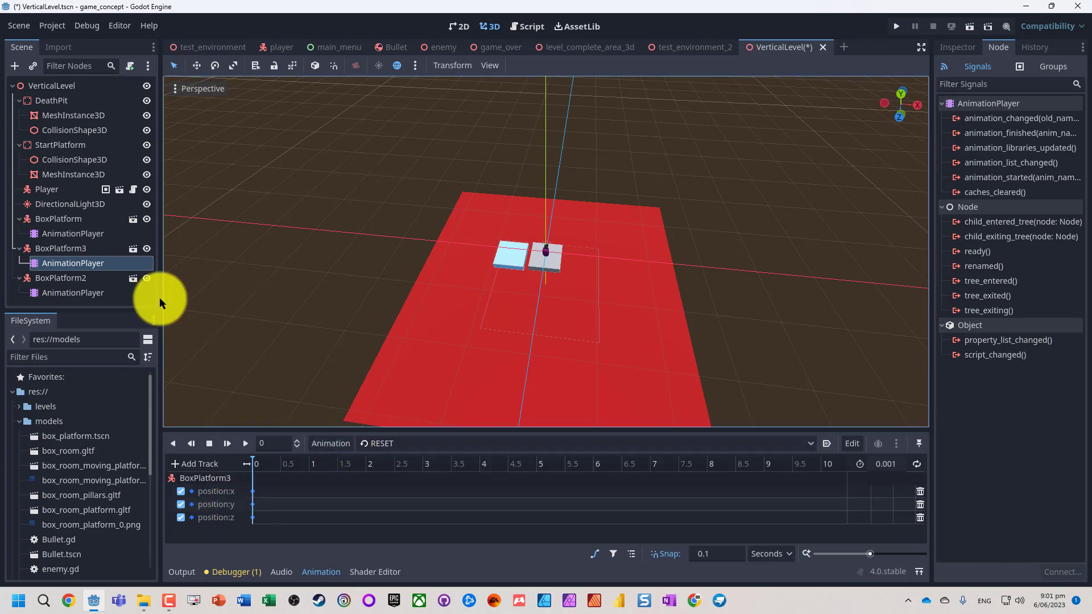
Step: Select the original BoxPlatform and frame it in the 3D view
{"action": "left_click", "coordinate": [61, 248]}
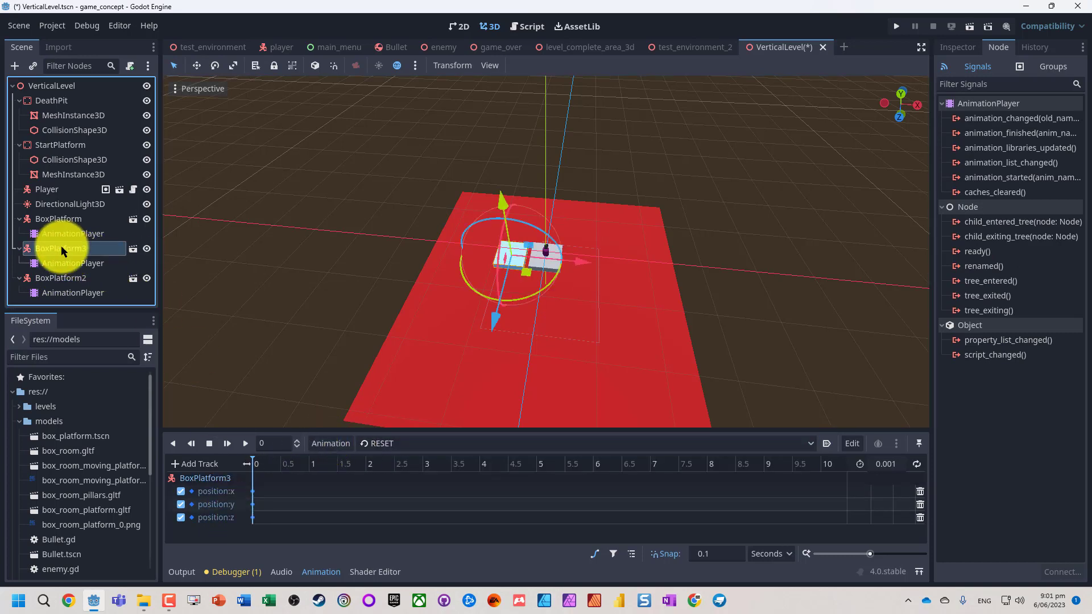
{"action": "left_click", "coordinate": [57, 217]}
{"action": "scroll", "coordinate": [564, 224], "scroll_direction": "up", "scroll_amount": 3}
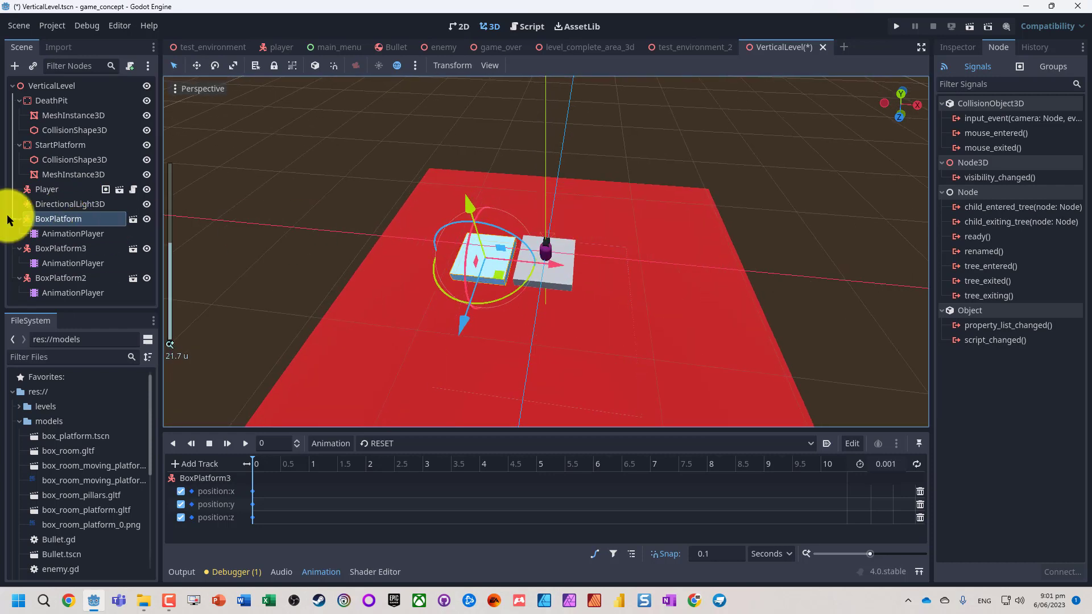
{"action": "double_click", "coordinate": [29, 219]}
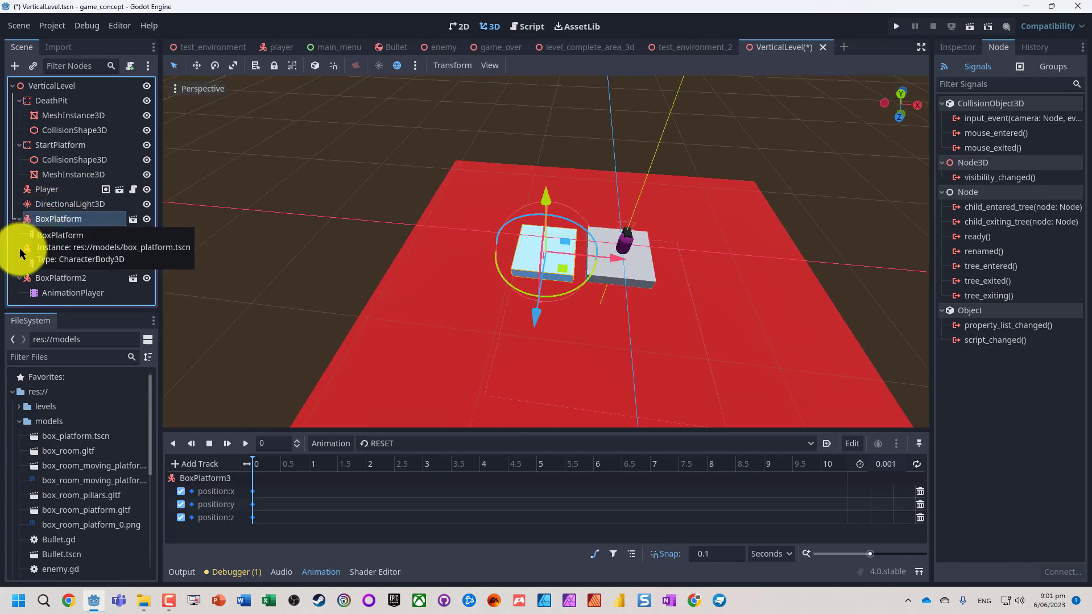
Step: Check the animation list of BoxPlatform3 while comparing the copy with the original BoxPlatform
{"action": "left_click", "coordinate": [25, 248]}
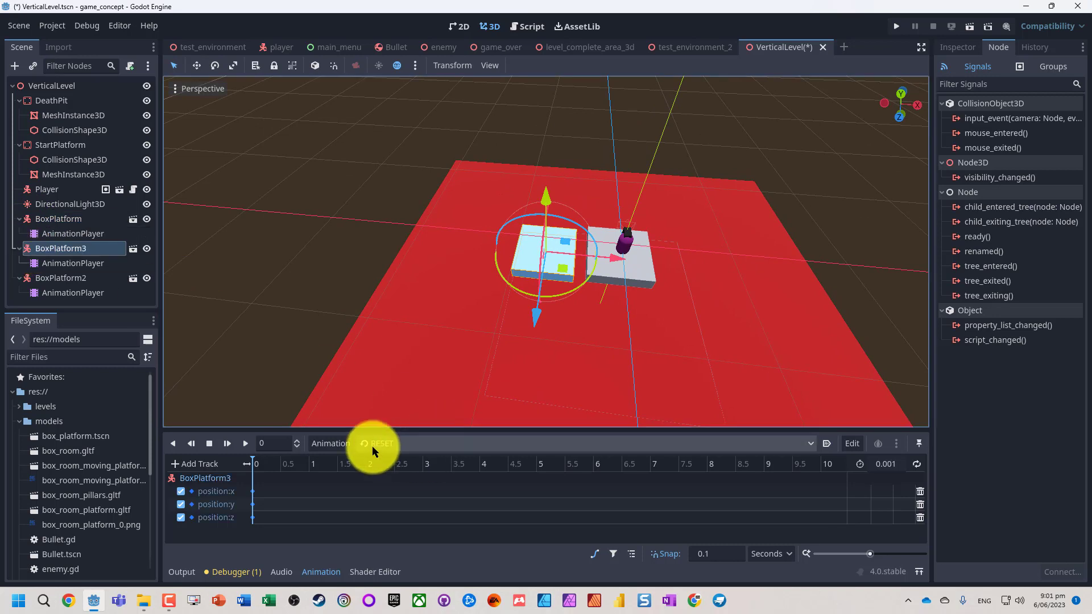
{"action": "left_click", "coordinate": [68, 220]}
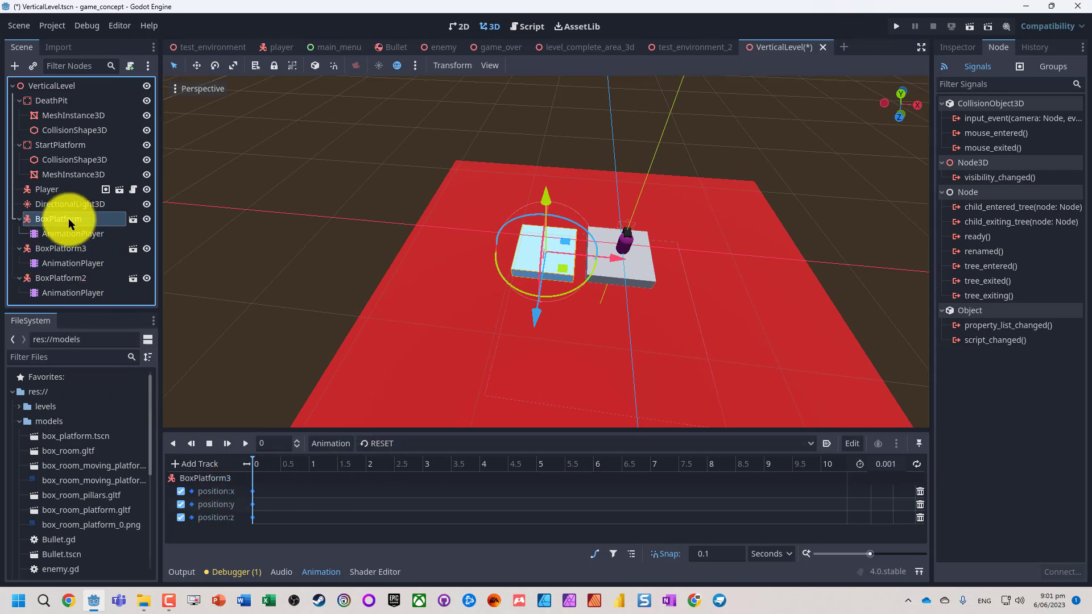
{"action": "left_click", "coordinate": [70, 248]}
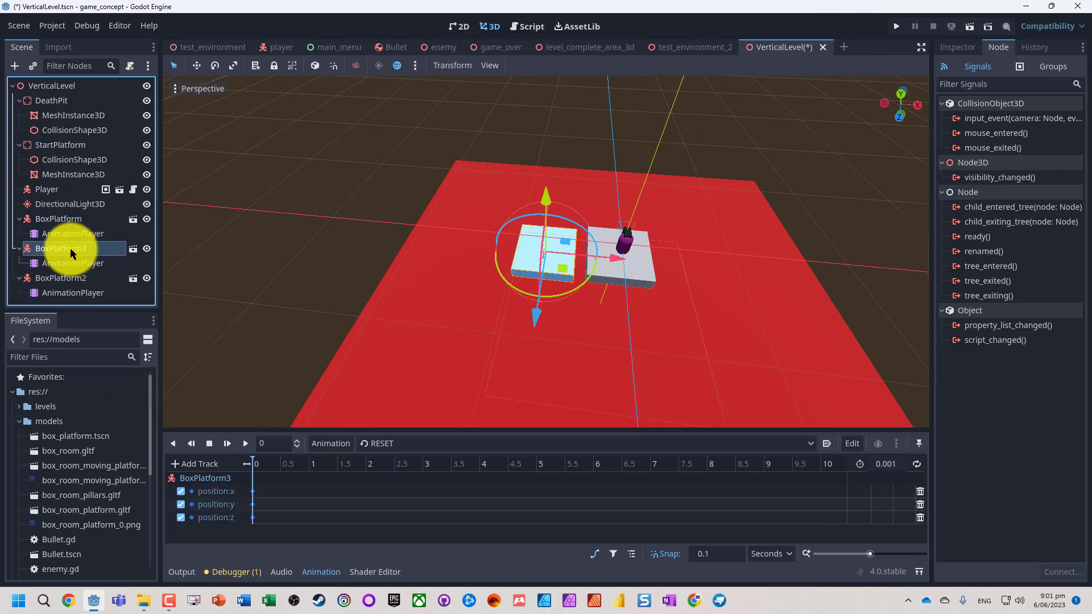
{"action": "left_click", "coordinate": [453, 443]}
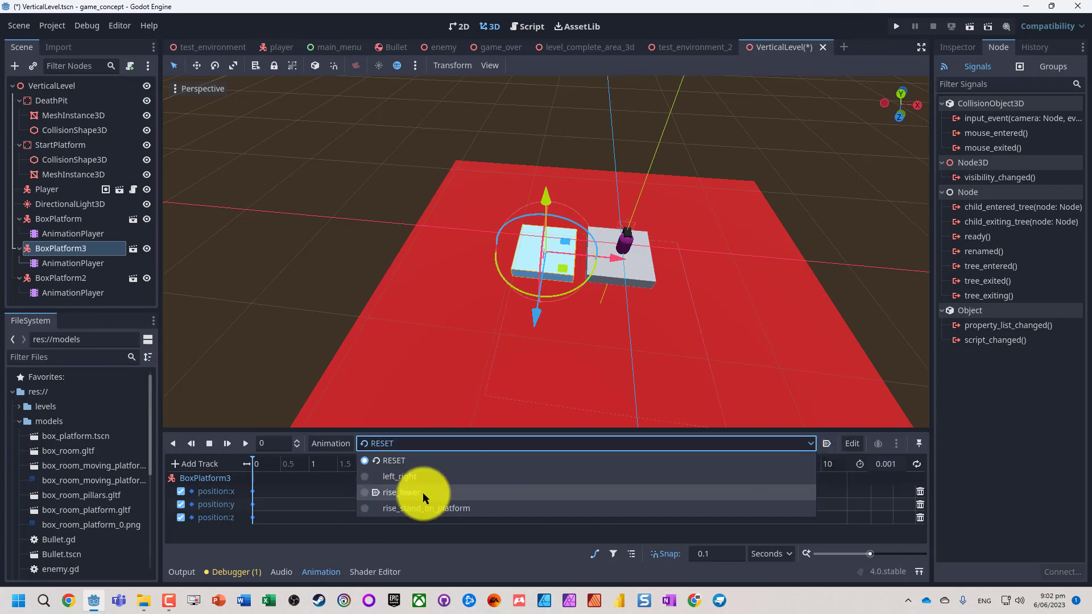
{"action": "left_click", "coordinate": [49, 247]}
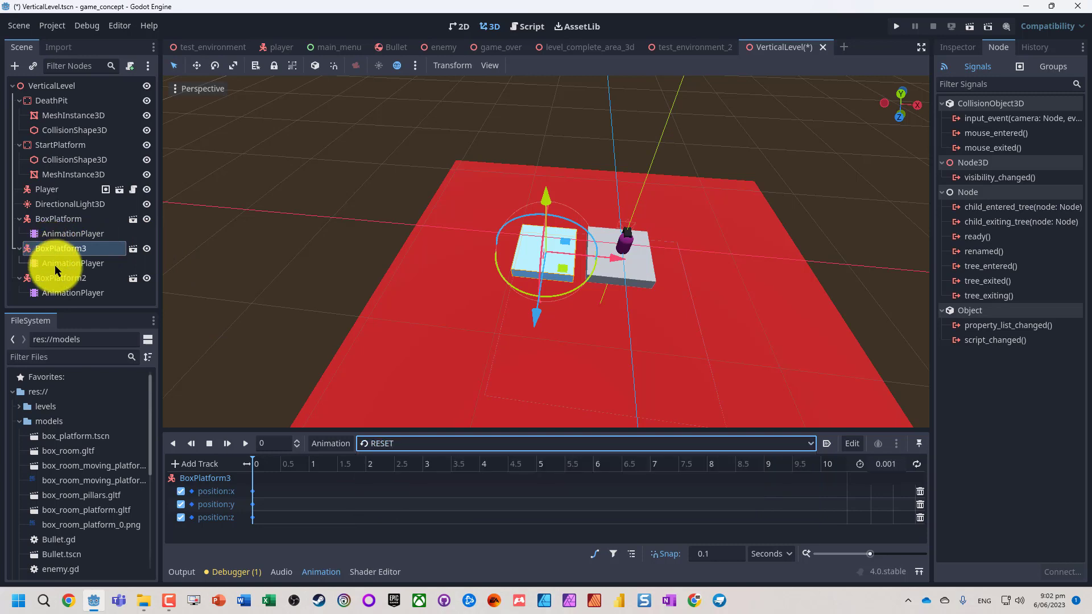
Step: Remove the rise_stand_on_platform animation from the global library of BoxPlatform3's AnimationPlayer
{"action": "left_click", "coordinate": [55, 263]}
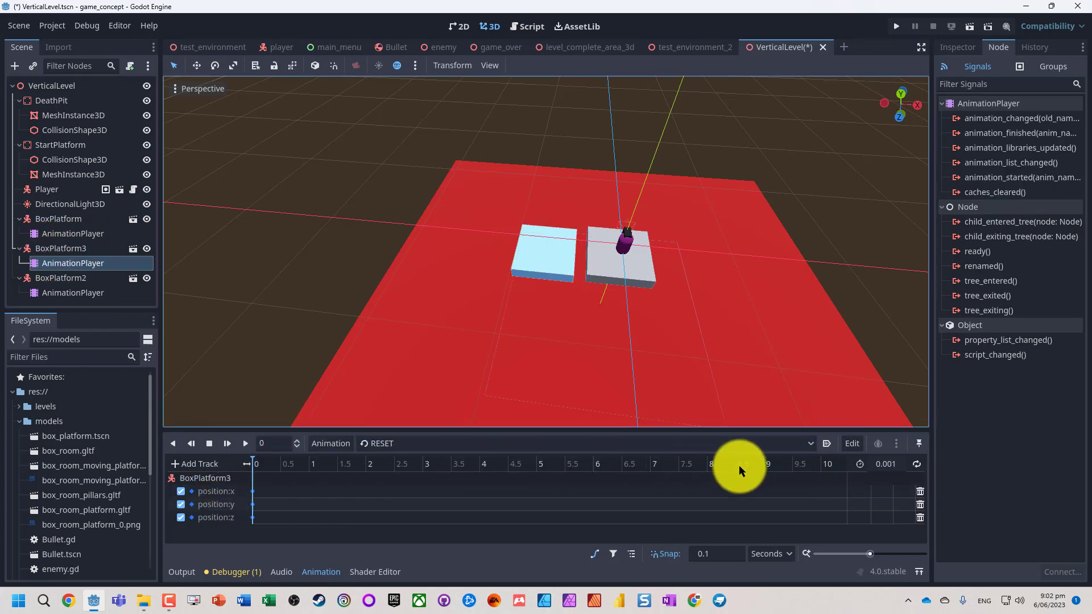
{"action": "left_click", "coordinate": [853, 448]}
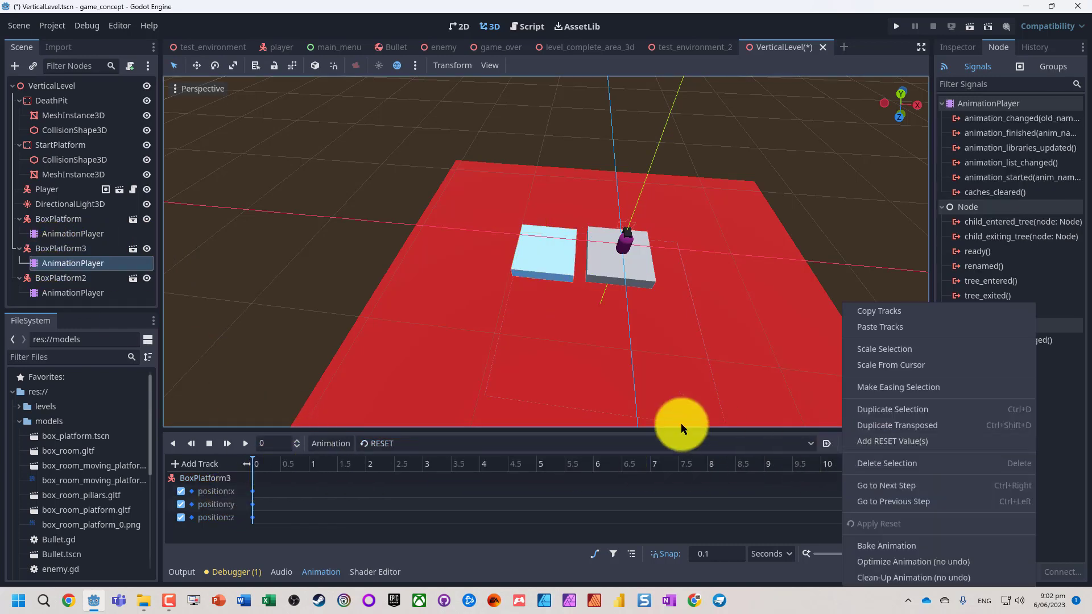
{"action": "left_click", "coordinate": [334, 441]}
{"action": "left_click", "coordinate": [327, 444]}
{"action": "left_click", "coordinate": [346, 478]}
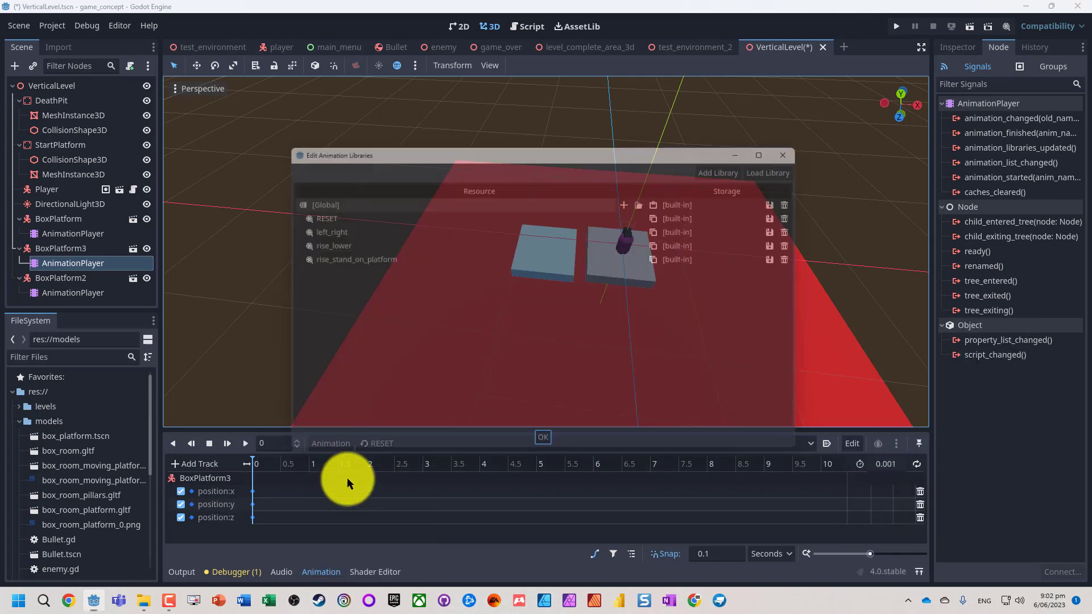
{"action": "double_click", "coordinate": [340, 259]}
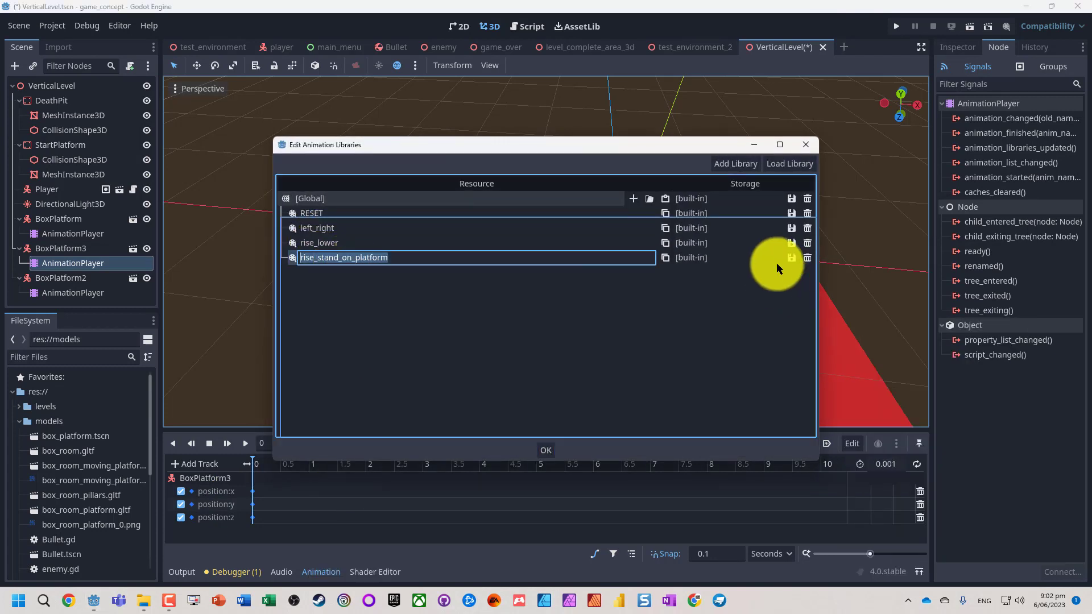
{"action": "left_click", "coordinate": [809, 259]}
{"action": "left_click", "coordinate": [807, 258]}
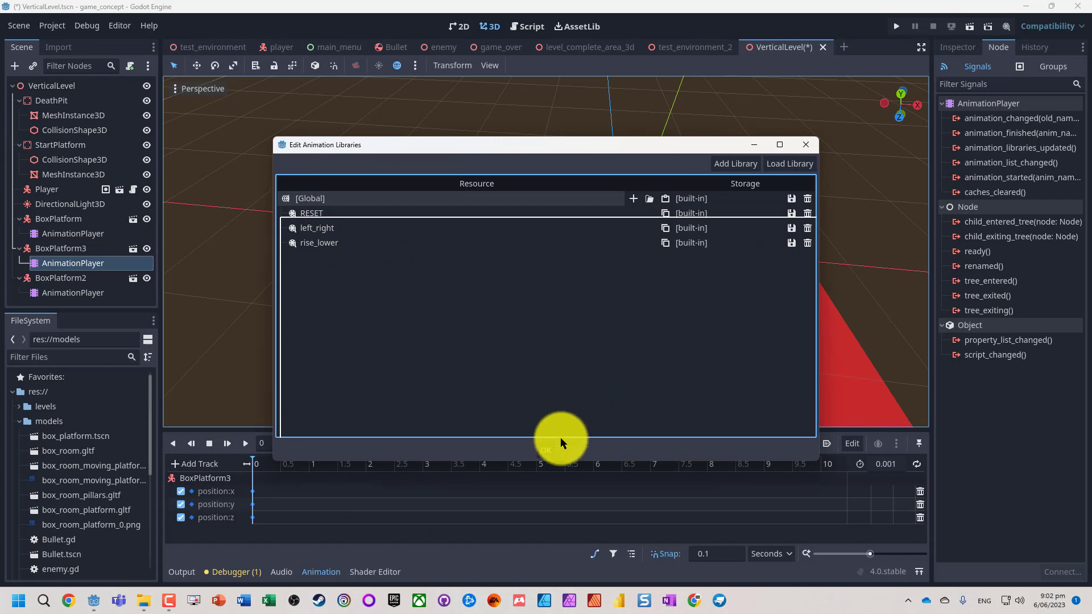
{"action": "left_click", "coordinate": [547, 448]}
Step: Run the VerticalLevel scene to test the platforms and stop it again
{"action": "left_click", "coordinate": [64, 219]}
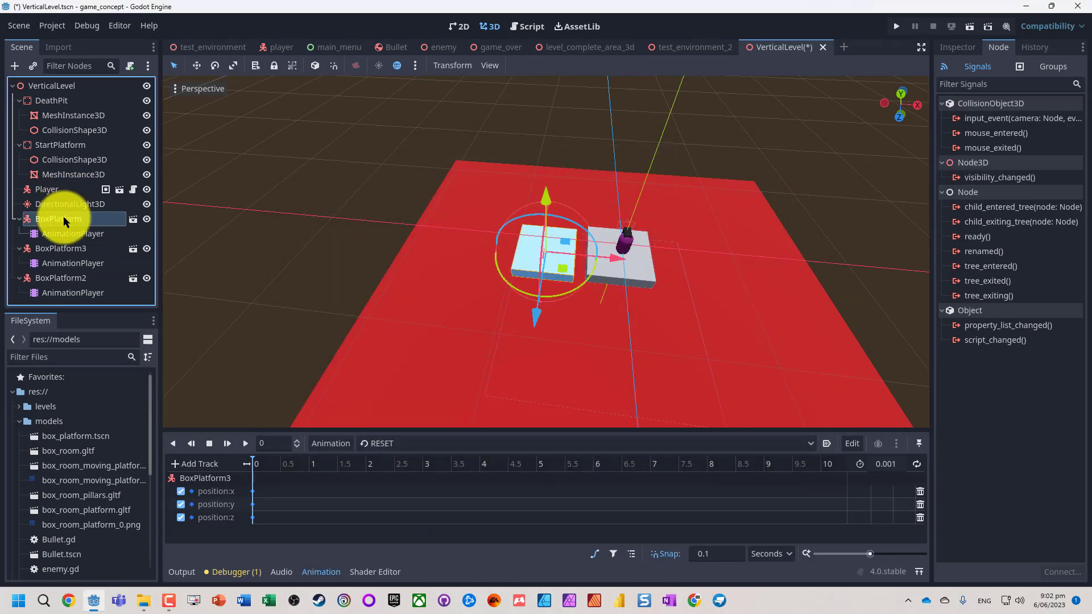
{"action": "key", "text": "F6"}
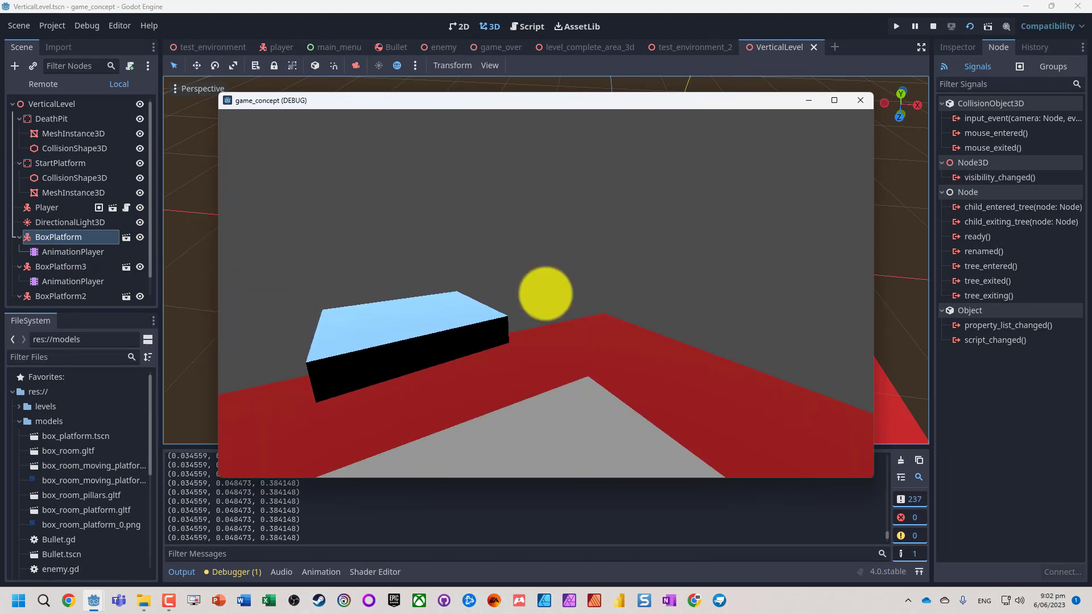
{"action": "key", "text": "F8"}
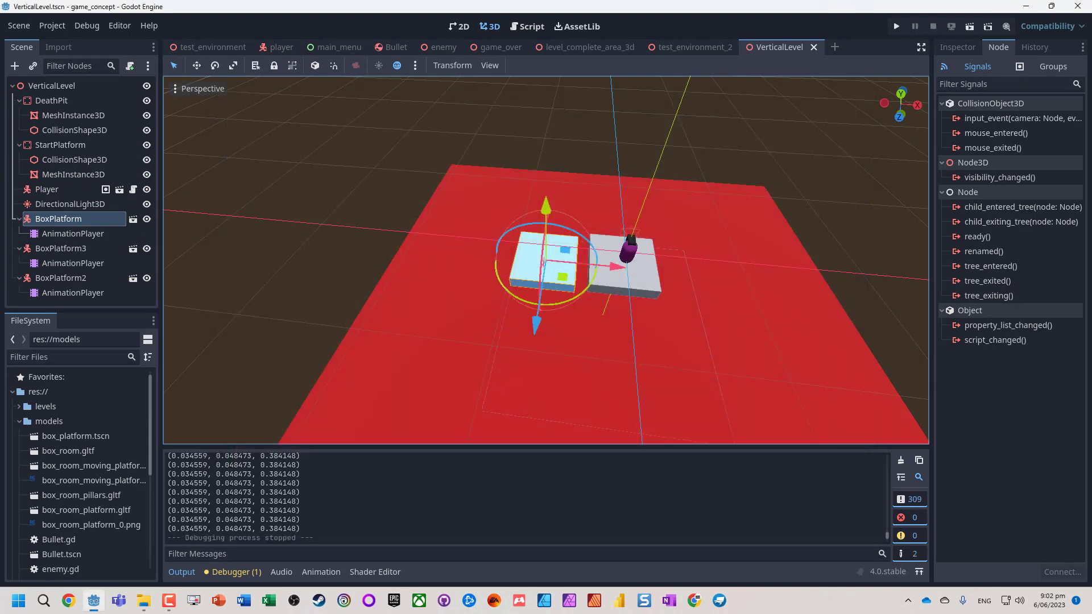
Step: Move BoxPlatform3 backward and BoxPlatform2 forward along the Z axis so both sit clear of the original BoxPlatform
{"action": "left_click", "coordinate": [51, 249]}
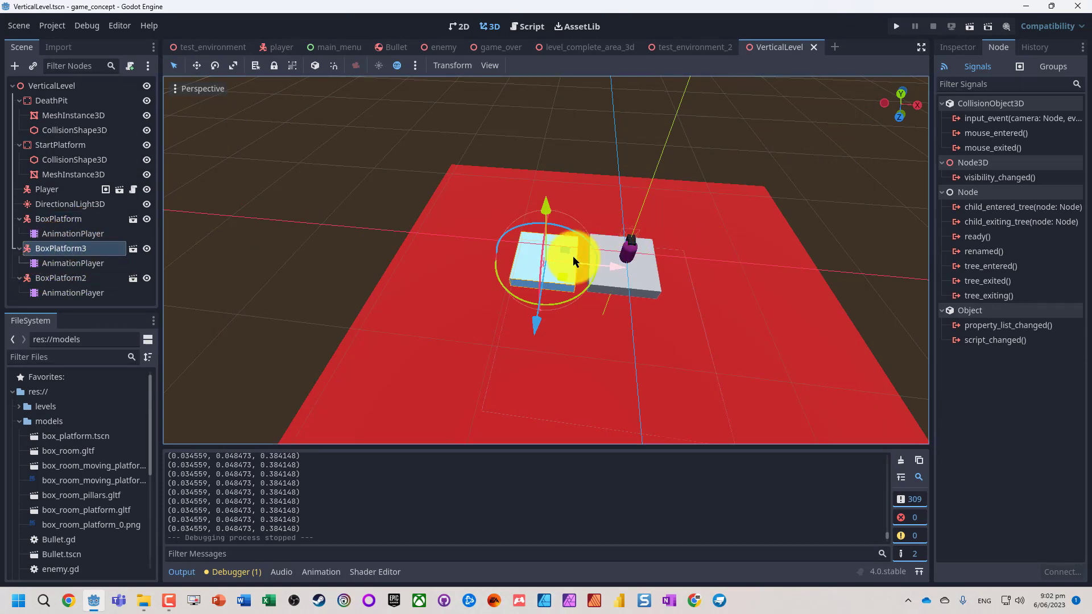
{"action": "left_click_drag", "start_coordinate": [543, 303], "coordinate": [538, 246]}
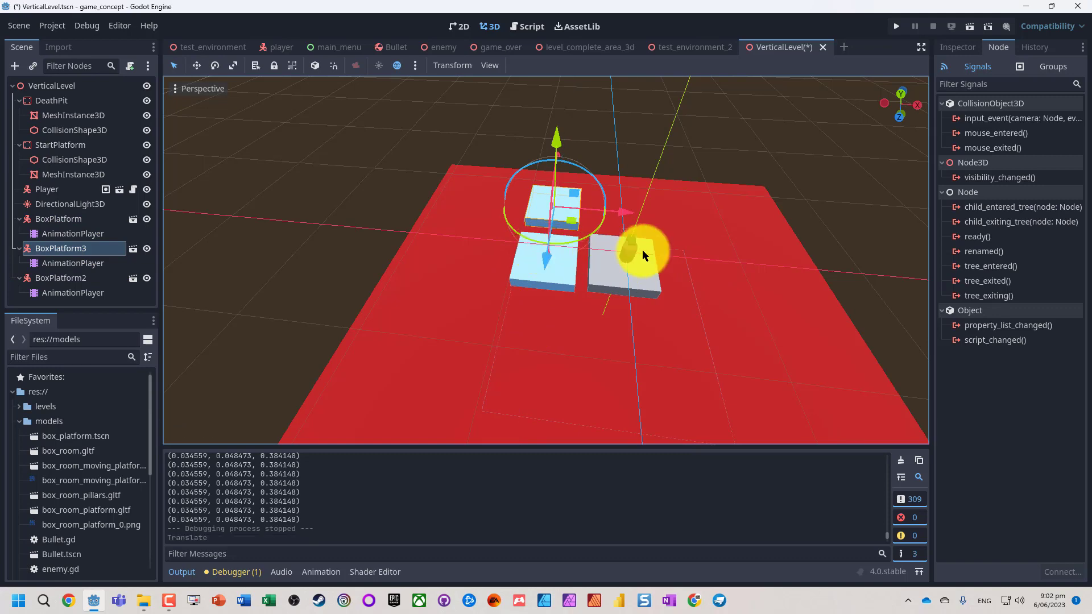
{"action": "left_click", "coordinate": [784, 294]}
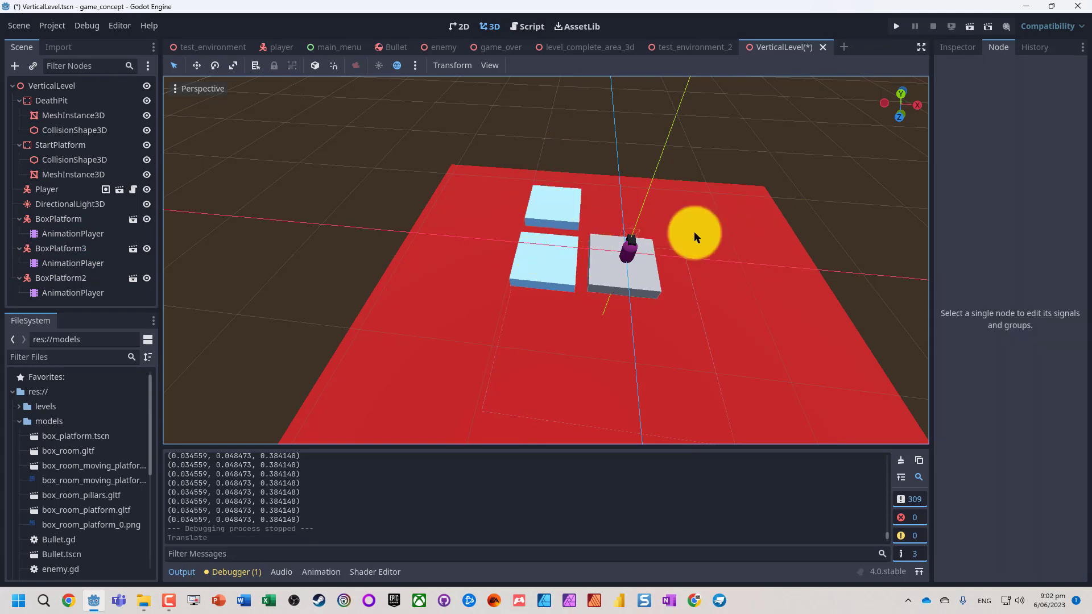
{"action": "left_click_drag", "start_coordinate": [906, 115], "coordinate": [516, 148]}
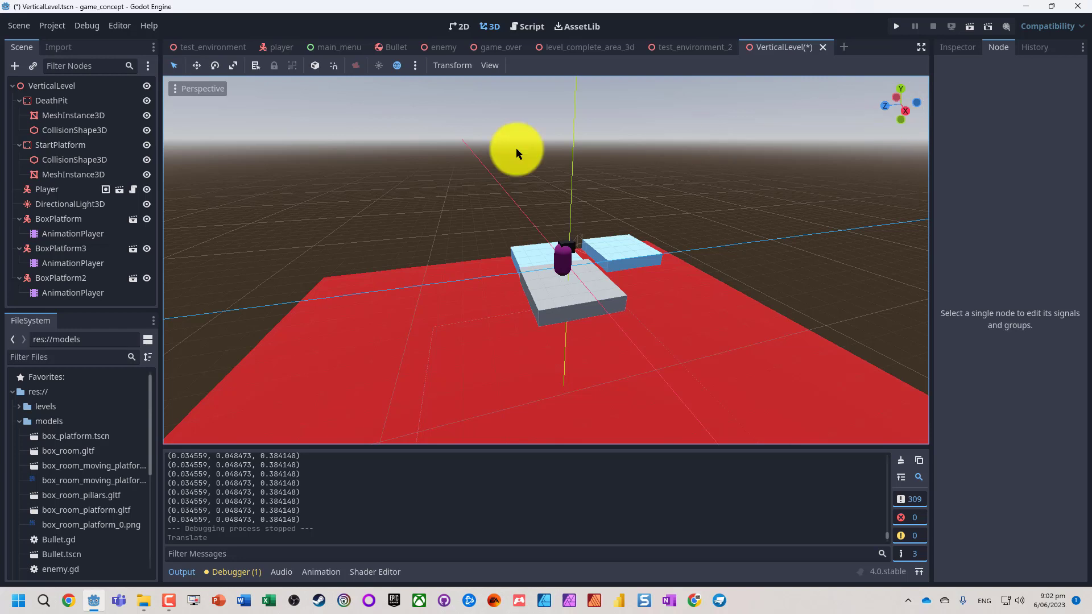
{"action": "left_click", "coordinate": [514, 254]}
{"action": "left_click_drag", "start_coordinate": [471, 273], "coordinate": [399, 273]}
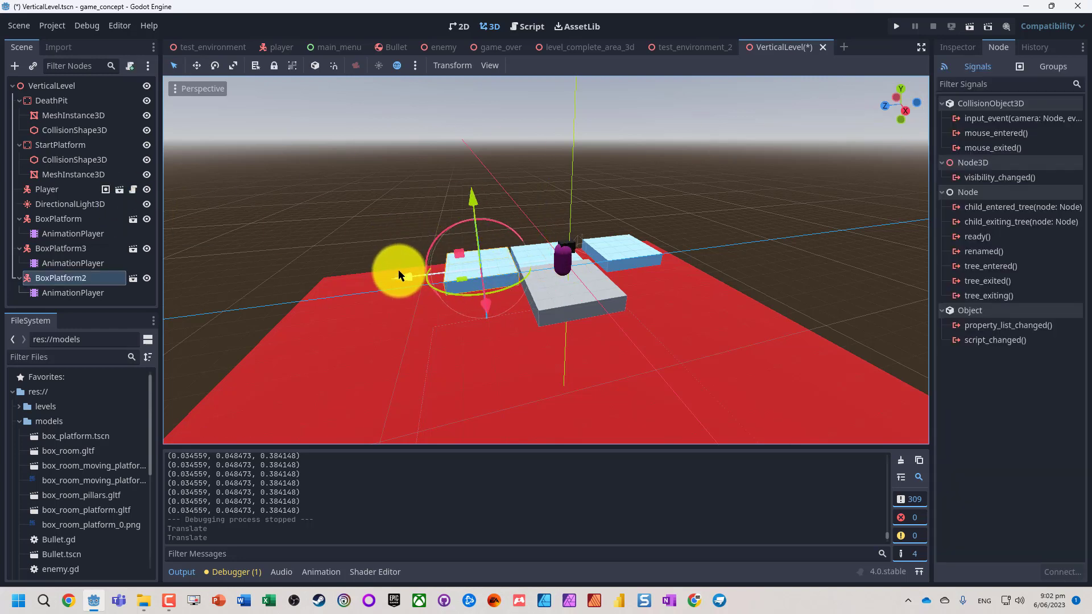
Step: Undo both platform moves, the animation removal and the duplication of BoxPlatform
{"action": "key", "text": "ctrl+z"}
{"action": "key", "text": "ctrl+z"}
{"action": "key", "text": "ctrl+z"}
{"action": "key", "text": "ctrl+z"}
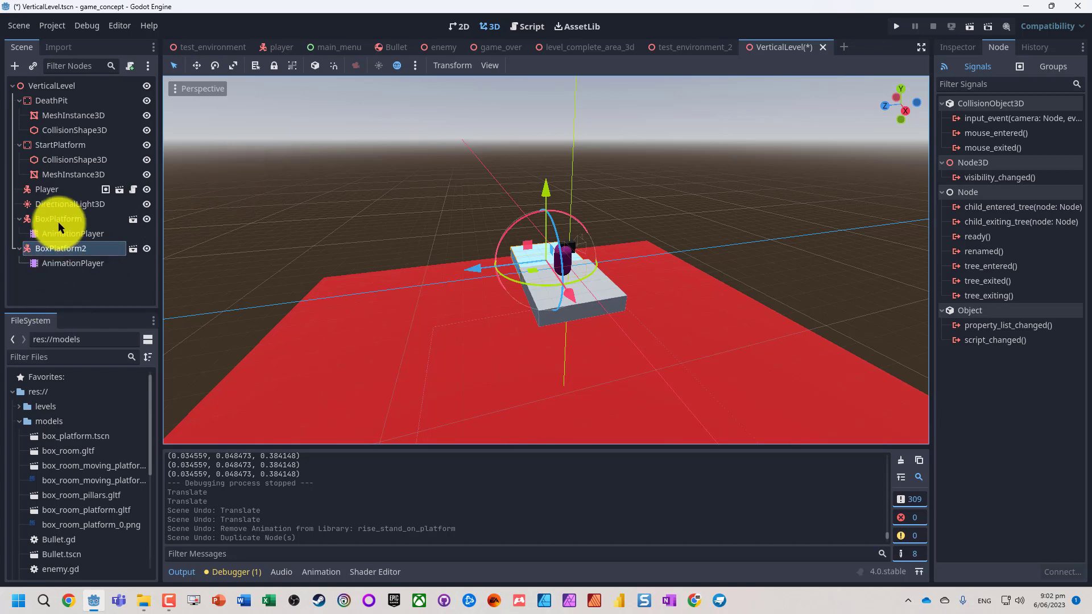
{"action": "left_click", "coordinate": [61, 279]}
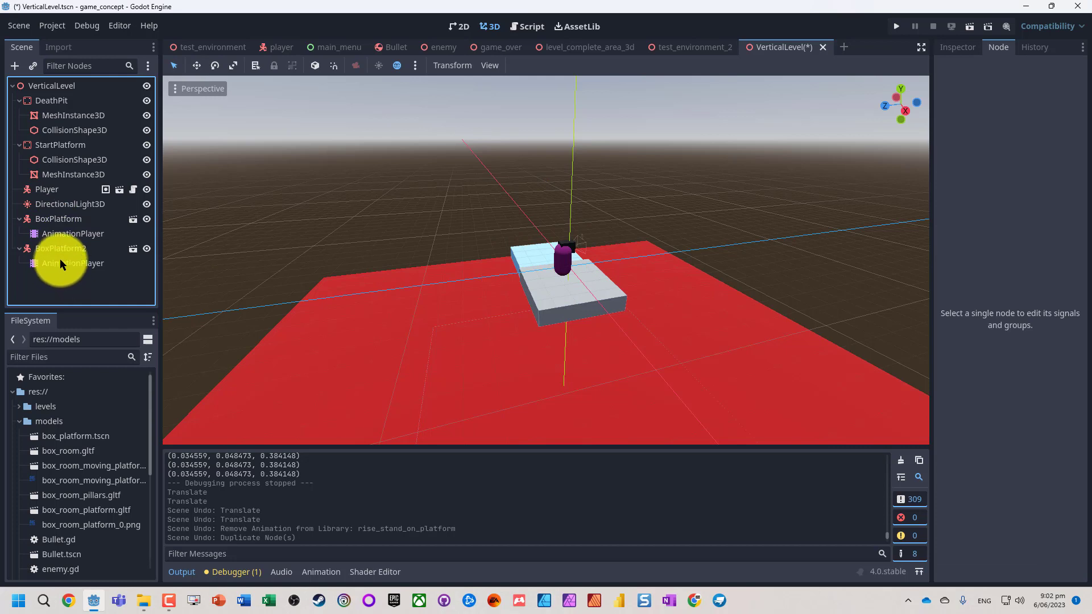
Step: Add a fresh instance of box_platform.tscn to VerticalLevel, directly above the original BoxPlatform in the scene tree
{"action": "left_click_drag", "start_coordinate": [59, 436], "coordinate": [36, 214]}
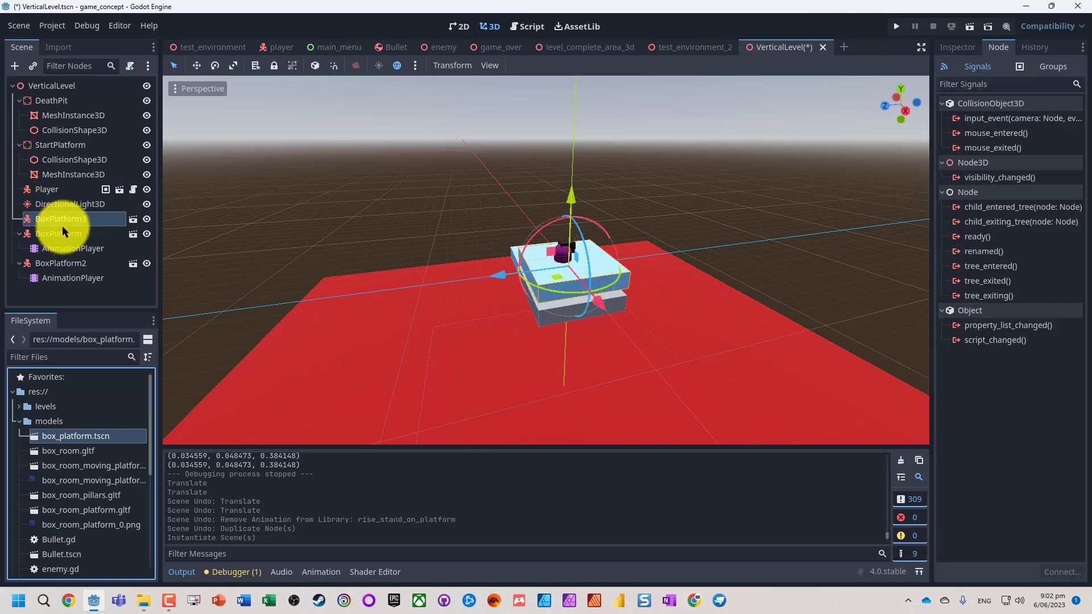
{"action": "left_click_drag", "start_coordinate": [904, 111], "coordinate": [540, 305]}
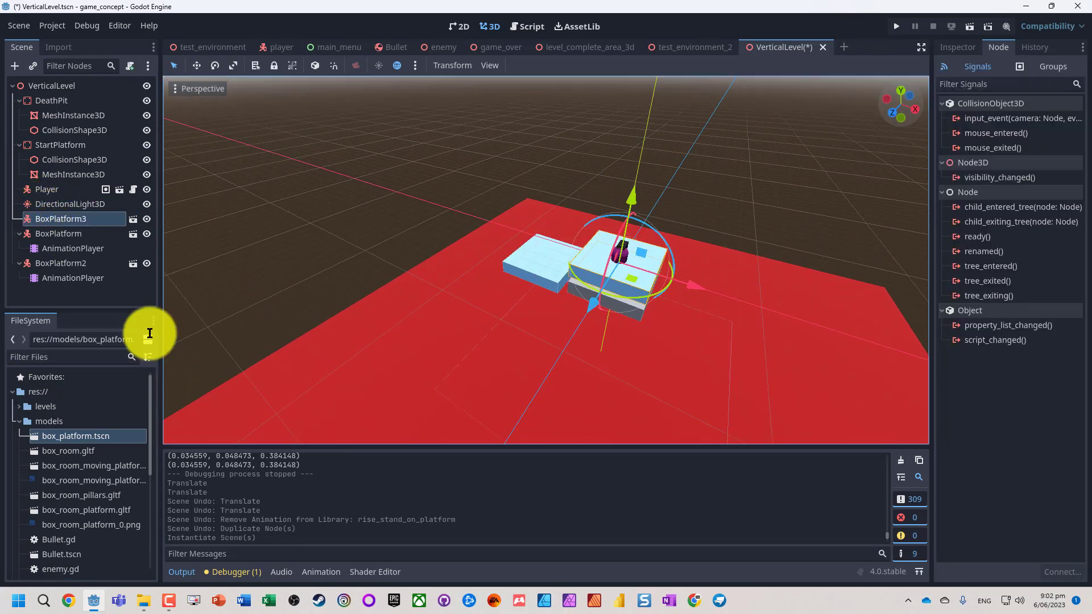
Step: Compare the animations available for the new platform instance with those of BoxPlatform and BoxPlatform2
{"action": "left_click", "coordinate": [320, 572]}
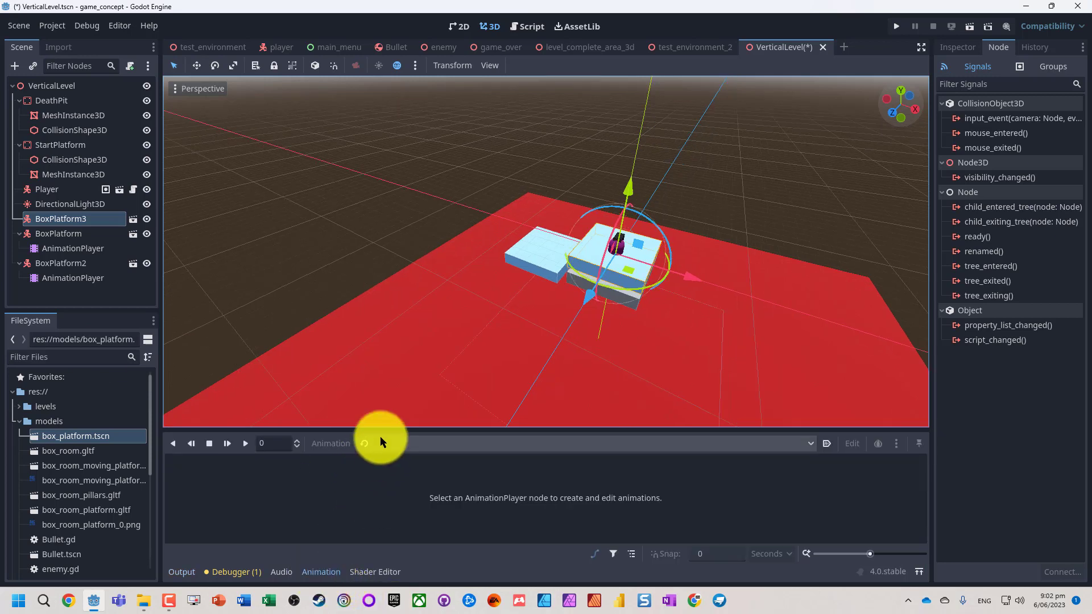
{"action": "left_click", "coordinate": [411, 443]}
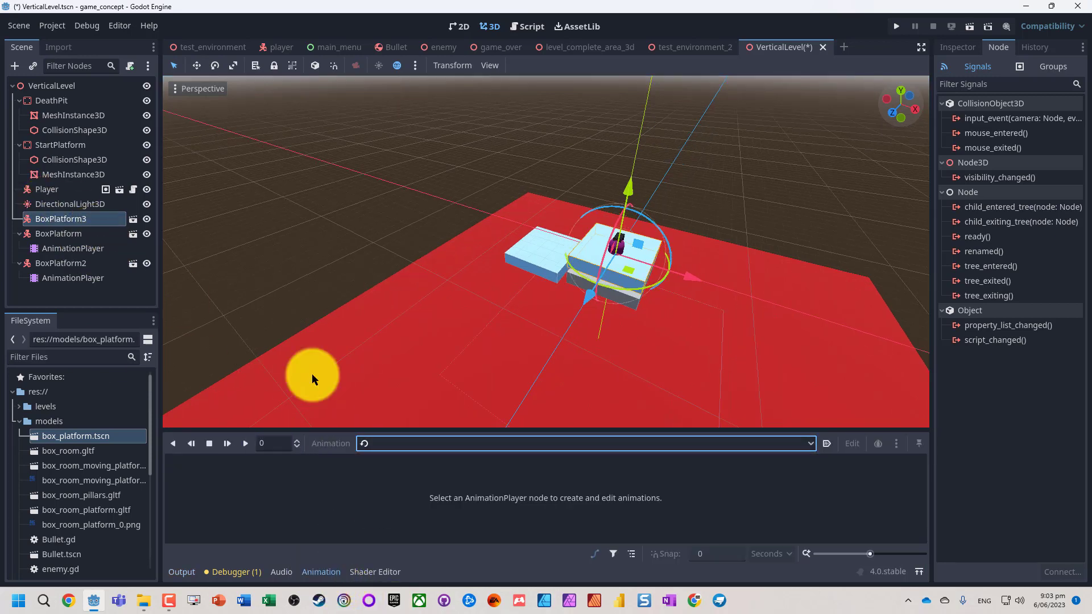
{"action": "left_click", "coordinate": [74, 247]}
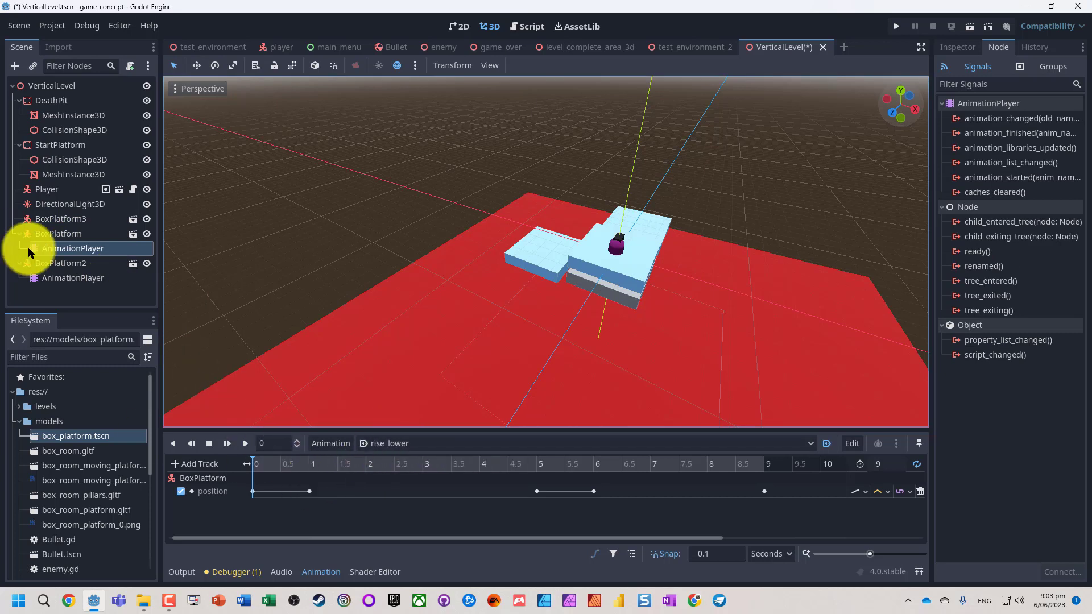
{"action": "left_click", "coordinate": [67, 278]}
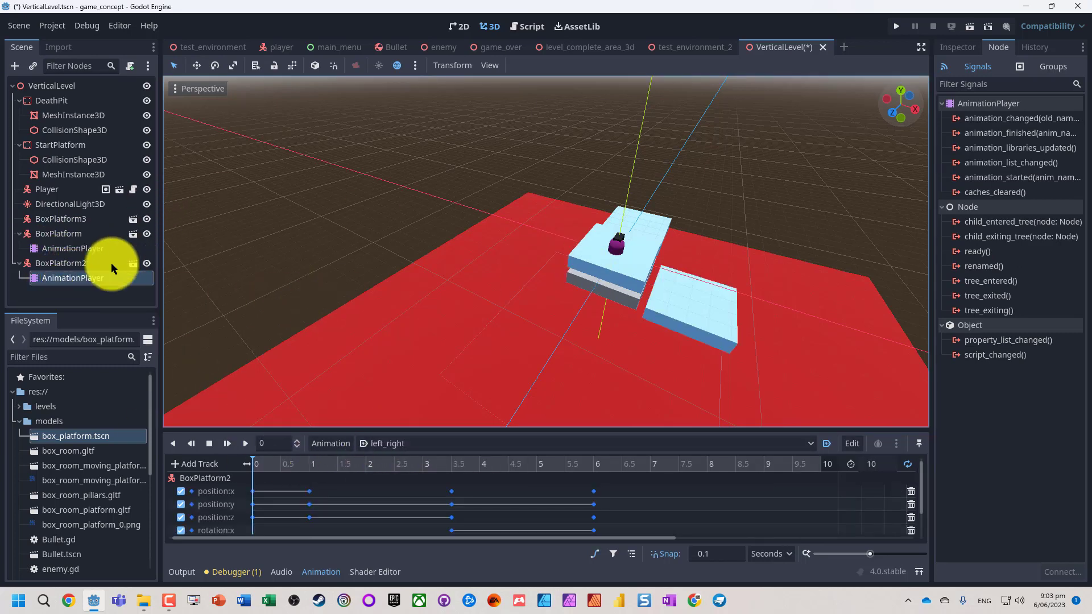
Step: Move BoxPlatform3 along the X axis to beside the start platform, save the scene and lower the platform slightly
{"action": "left_click", "coordinate": [71, 218]}
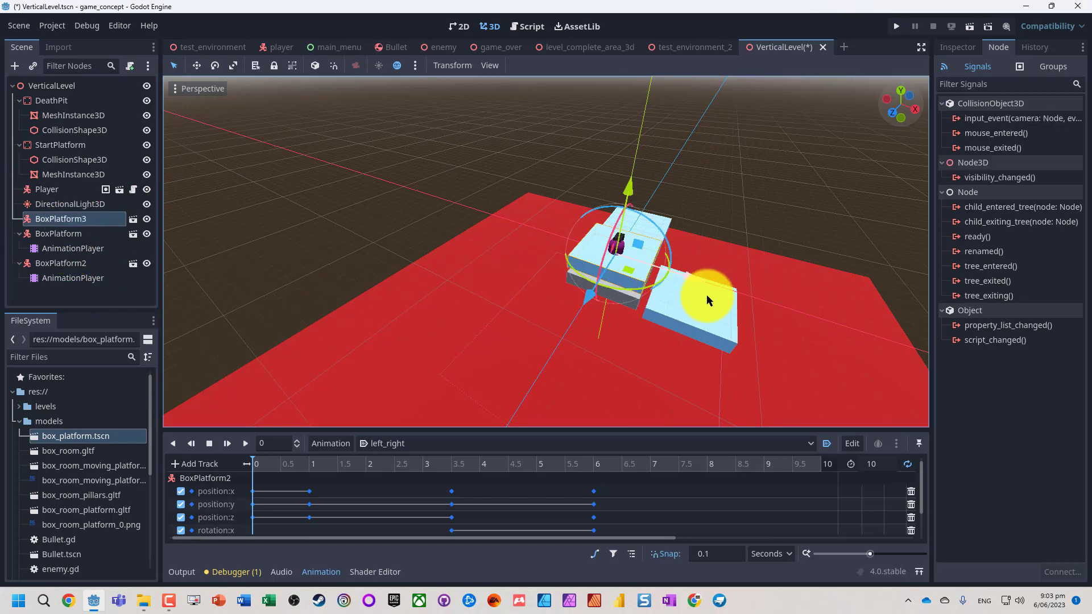
{"action": "left_click_drag", "start_coordinate": [697, 279], "coordinate": [606, 264]}
{"action": "key", "text": "ctrl+s"}
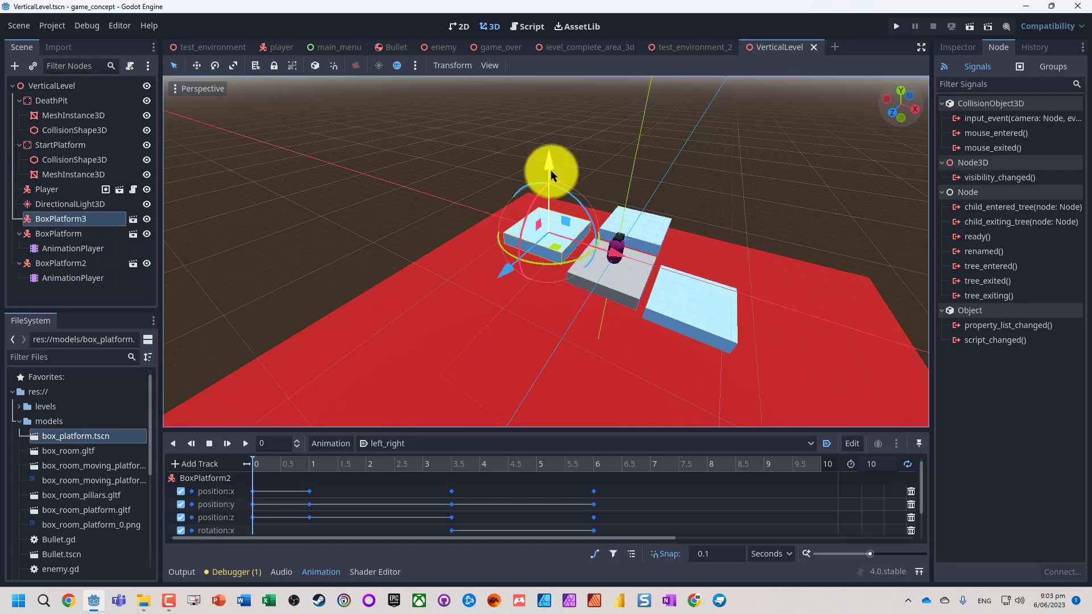
{"action": "left_click_drag", "start_coordinate": [550, 169], "coordinate": [546, 191]}
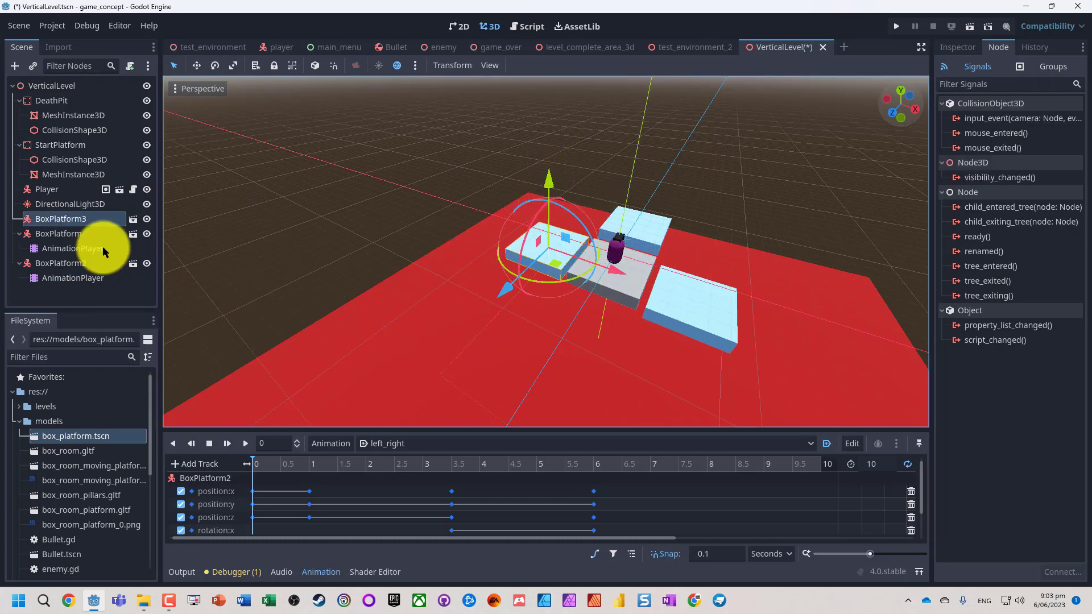
Step: Add an Area3D child node to BoxPlatform3
{"action": "right_click", "coordinate": [60, 219]}
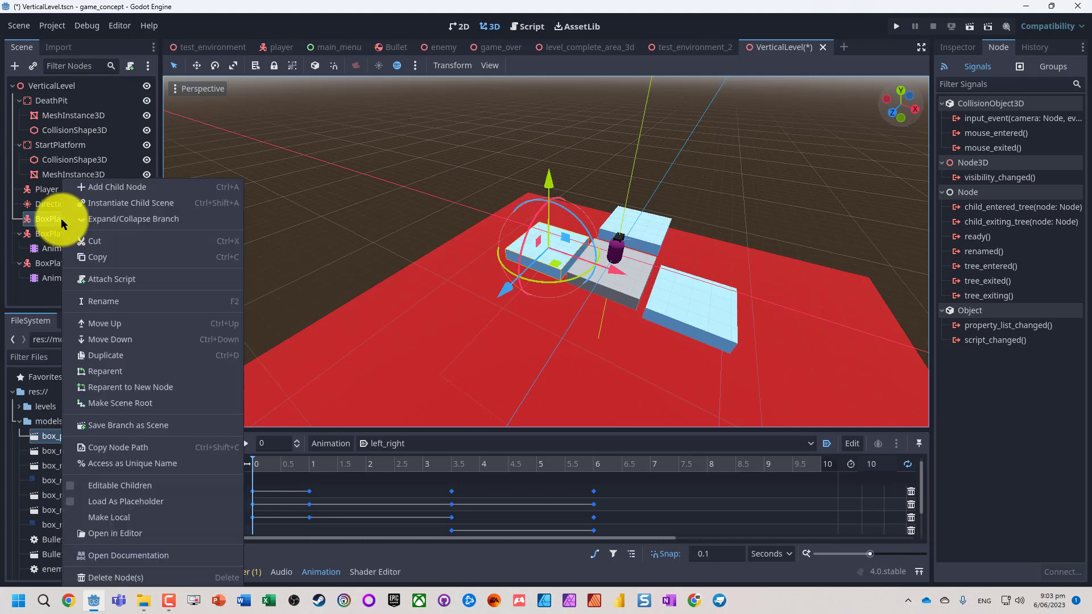
{"action": "left_click", "coordinate": [114, 188]}
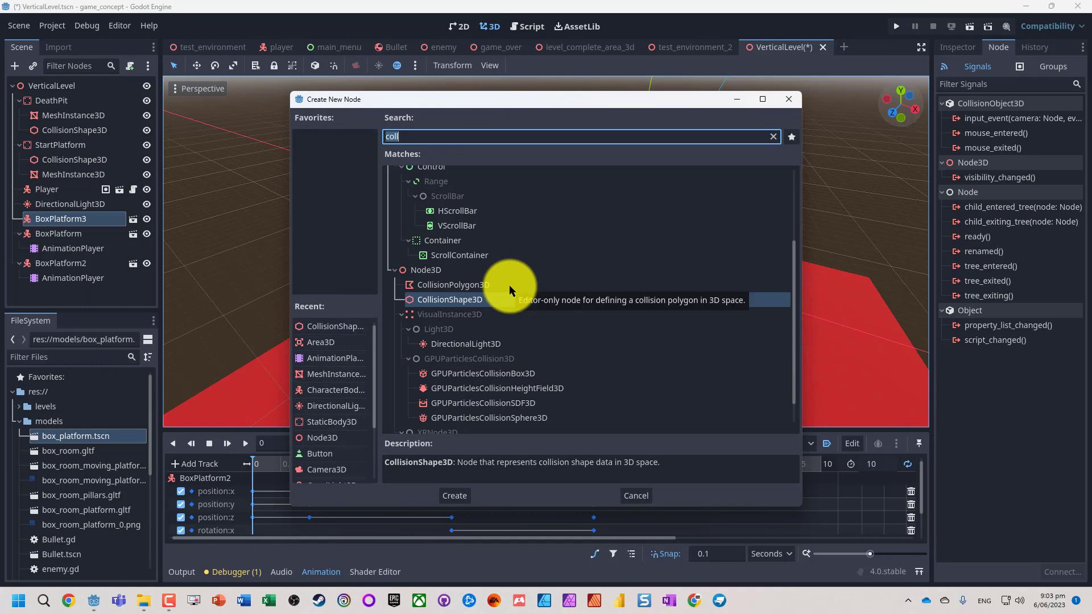
{"action": "type", "text": "area"}
{"action": "double_click", "coordinate": [509, 293]}
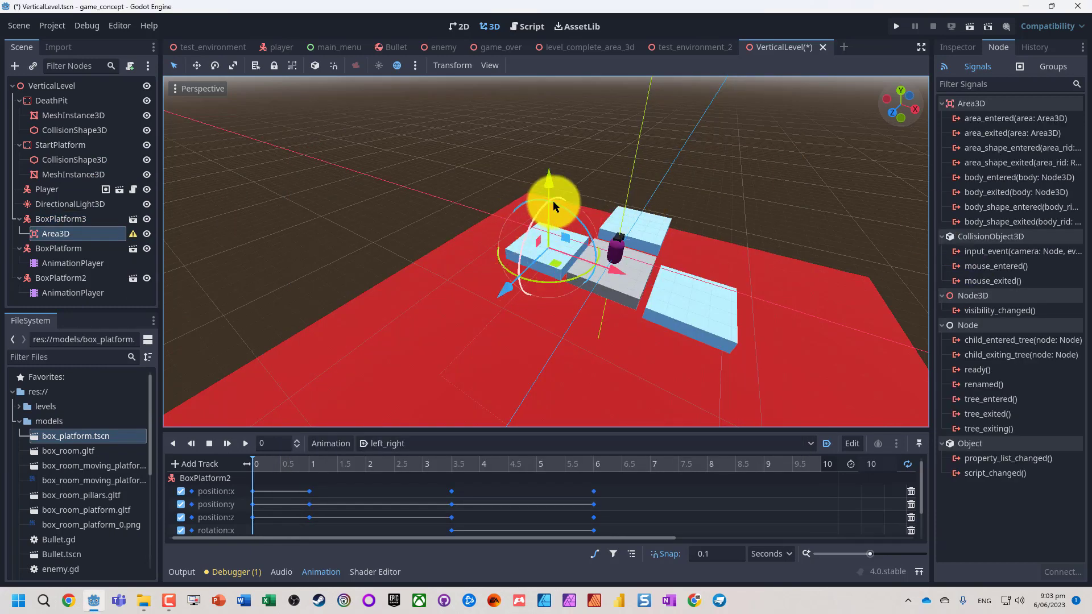
Step: Add a CollisionShape3D child node to the Area3D under BoxPlatform3
{"action": "scroll", "coordinate": [494, 254], "scroll_direction": "up", "scroll_amount": 8}
{"action": "scroll", "coordinate": [512, 238], "scroll_direction": "up", "scroll_amount": 2}
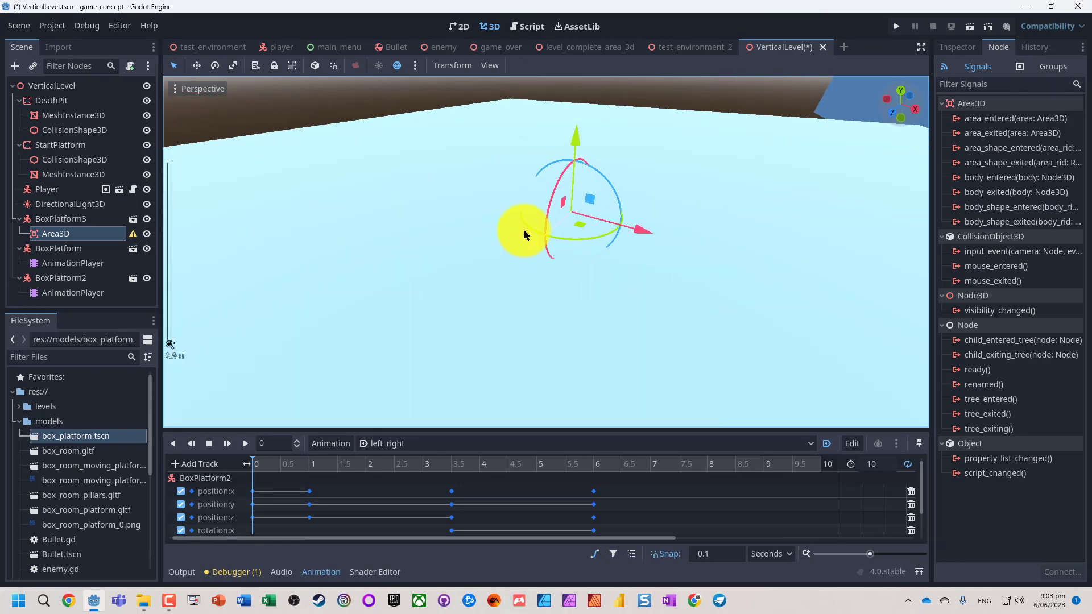
{"action": "scroll", "coordinate": [543, 211], "scroll_direction": "down", "scroll_amount": 6}
{"action": "right_click", "coordinate": [59, 234]}
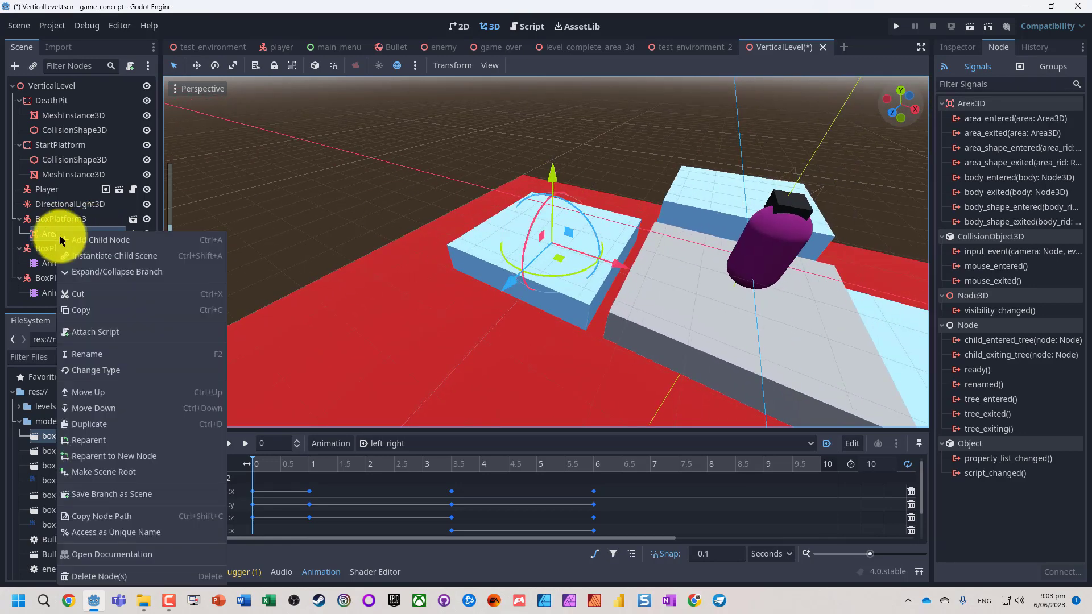
{"action": "left_click", "coordinate": [71, 237]}
{"action": "type", "text": "coll"}
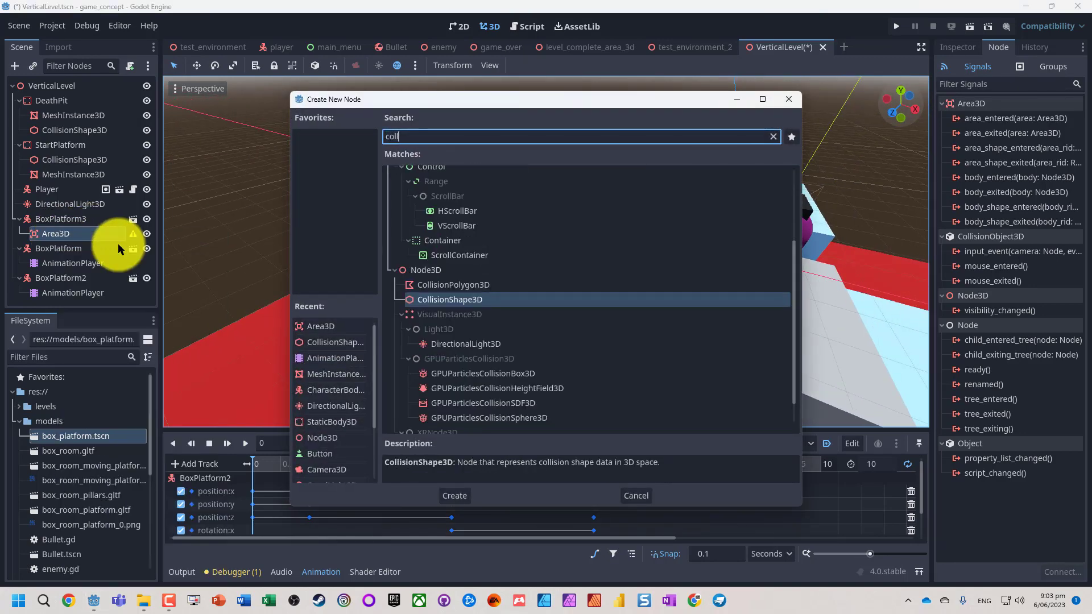
{"action": "key", "text": "Return"}
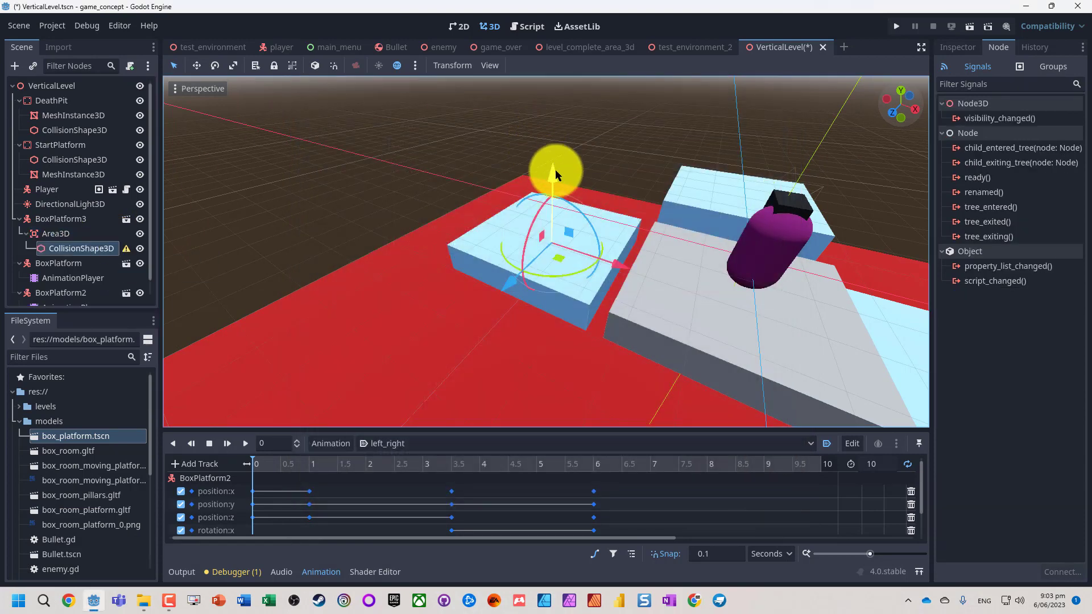
Step: Assign a new BoxShape3D to the Area3D's collision shape and raise the shape onto the platform's top surface
{"action": "left_click_drag", "start_coordinate": [555, 169], "coordinate": [556, 149]}
{"action": "left_click_drag", "start_coordinate": [913, 111], "coordinate": [666, 306]}
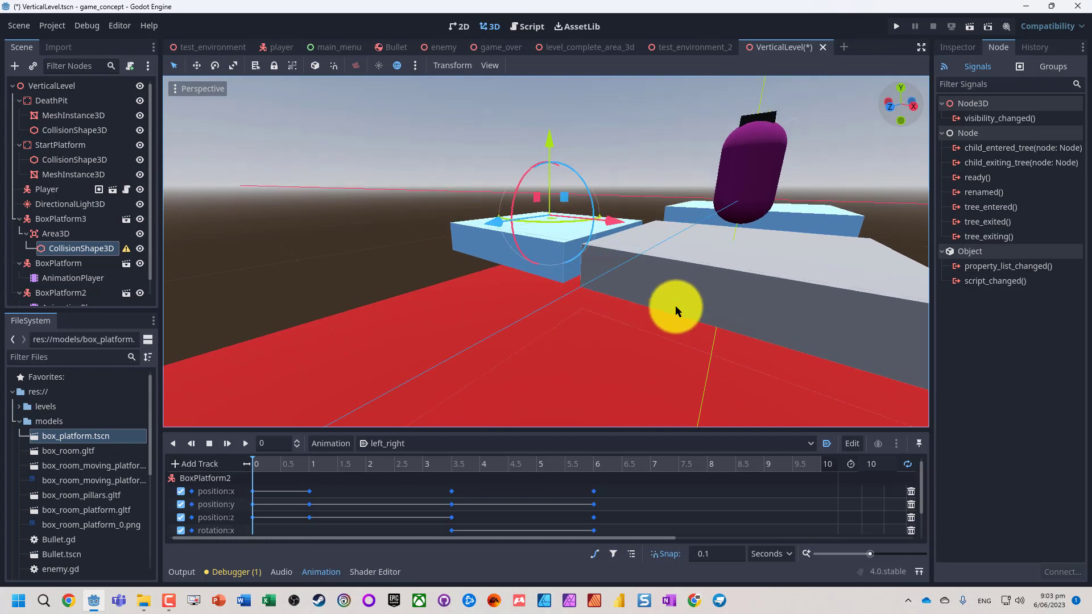
{"action": "left_click", "coordinate": [960, 46]}
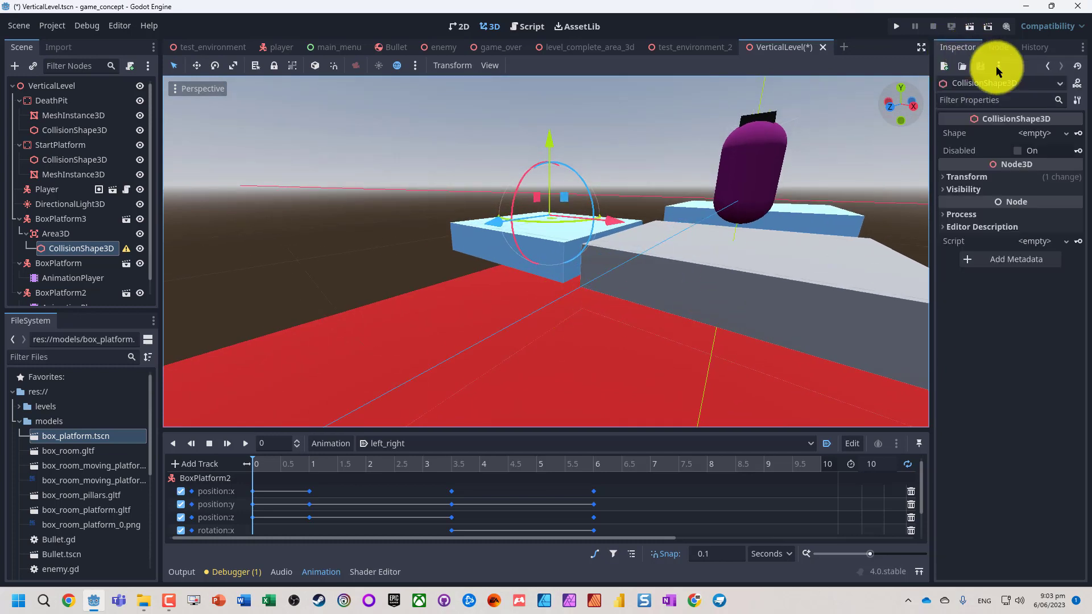
{"action": "left_click", "coordinate": [1037, 133]}
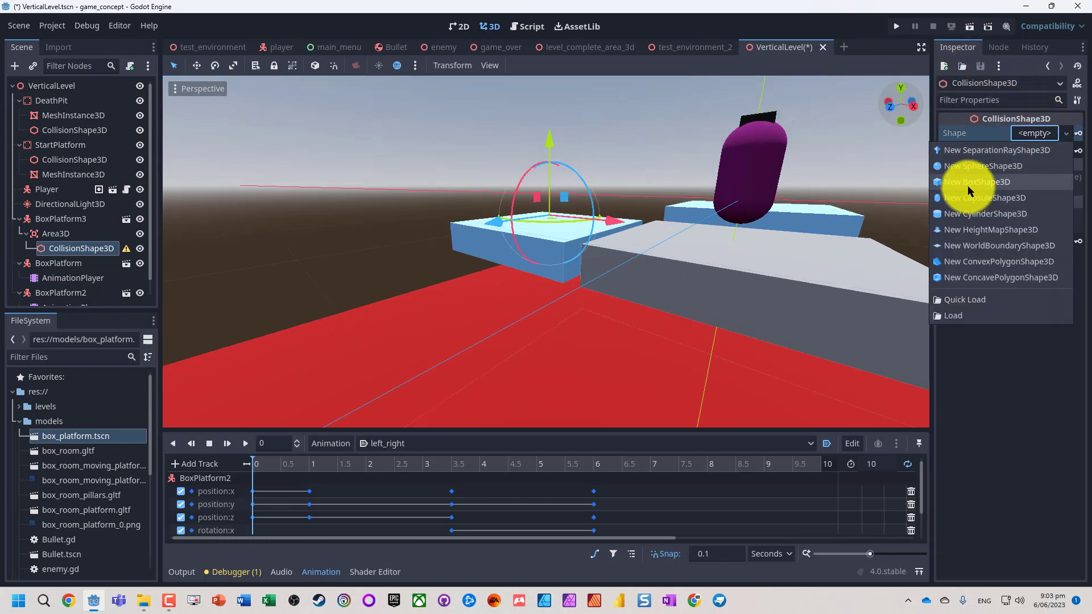
{"action": "left_click", "coordinate": [976, 182]}
{"action": "left_click_drag", "start_coordinate": [553, 138], "coordinate": [549, 125]}
{"action": "left_click", "coordinate": [1033, 134]}
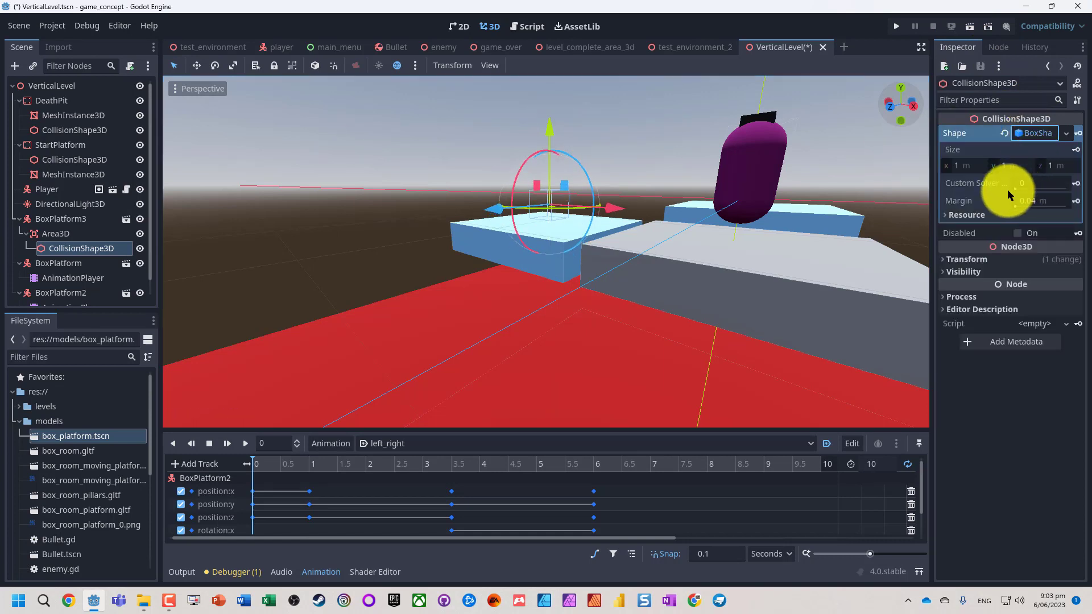
Step: Set the collision box's size to 5 m on both X and Z
{"action": "left_click", "coordinate": [962, 162]}
{"action": "type", "text": "5"}
{"action": "key", "text": "Tab"}
{"action": "key", "text": "Tab"}
{"action": "type", "text": "5"}
{"action": "key", "text": "Tab"}
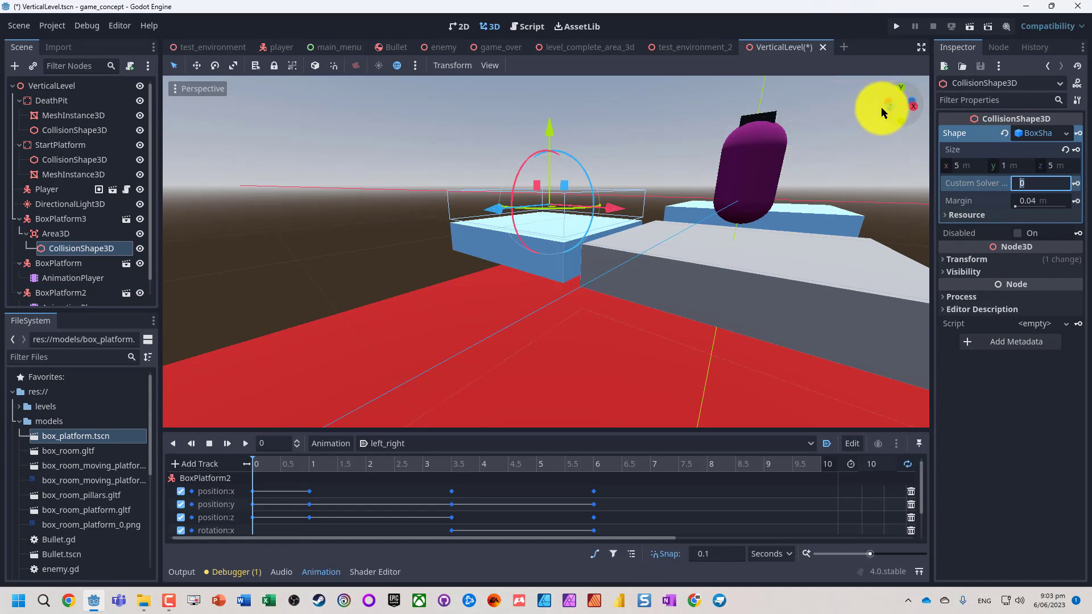
{"action": "left_click_drag", "start_coordinate": [885, 105], "coordinate": [280, 358]}
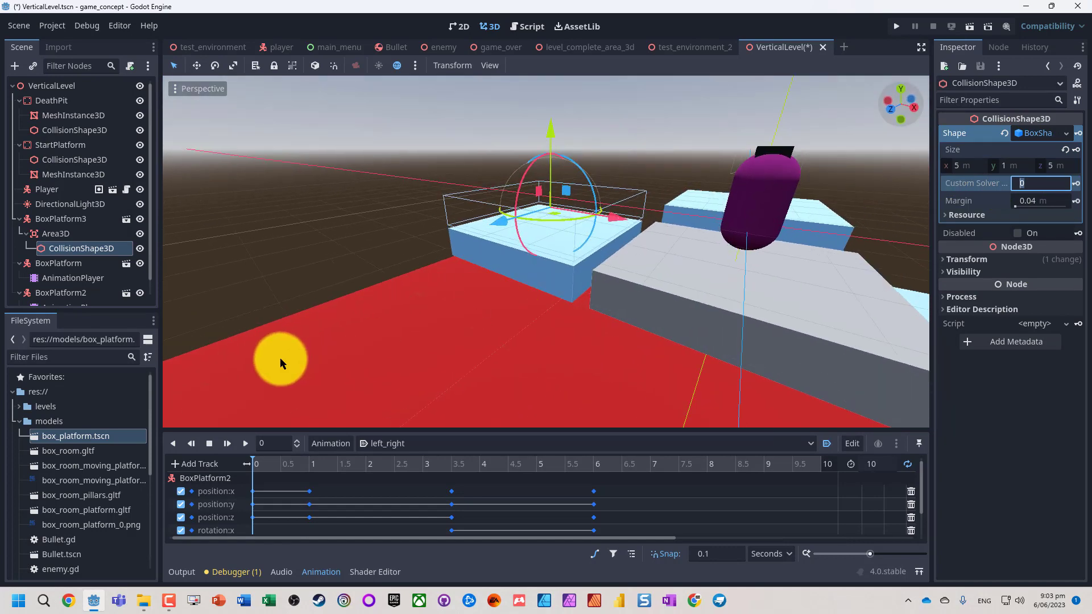
Step: Save the scene and add an AnimationPlayer child node to BoxPlatform3
{"action": "left_click", "coordinate": [62, 219]}
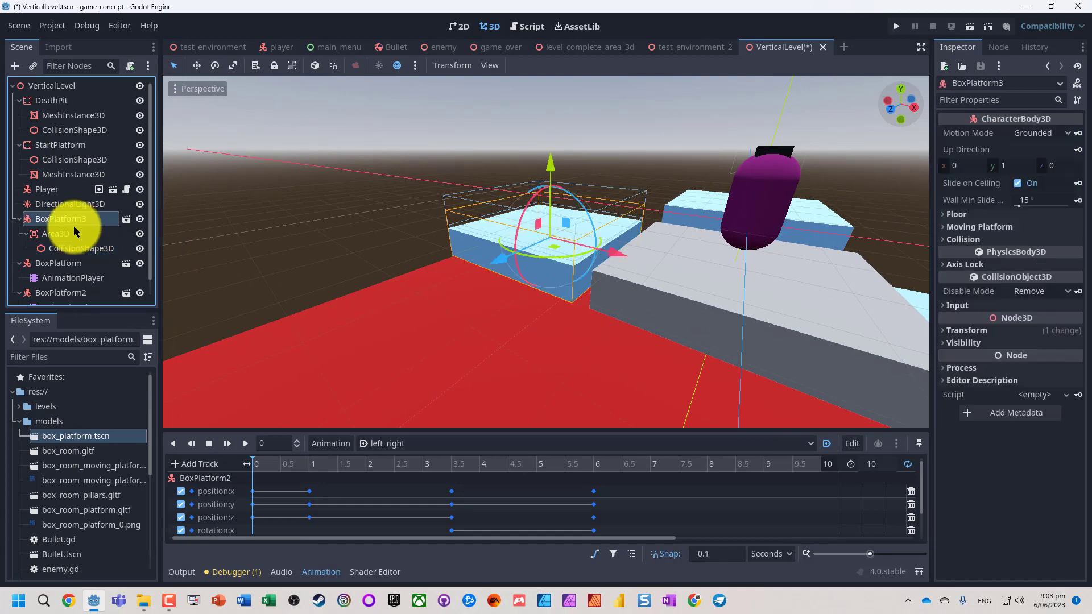
{"action": "key", "text": "ctrl+s"}
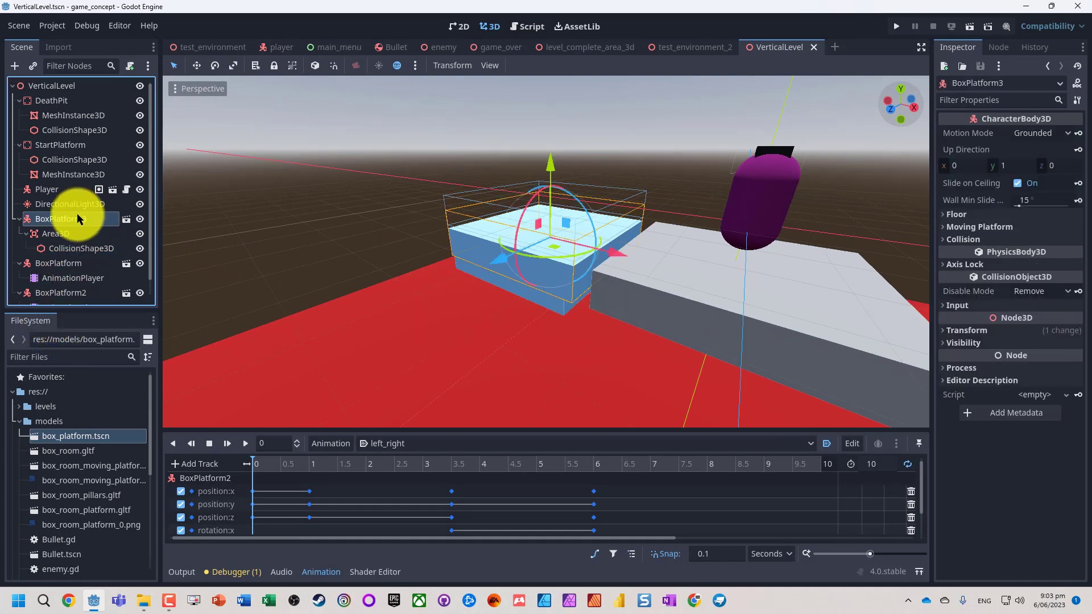
{"action": "right_click", "coordinate": [75, 218]}
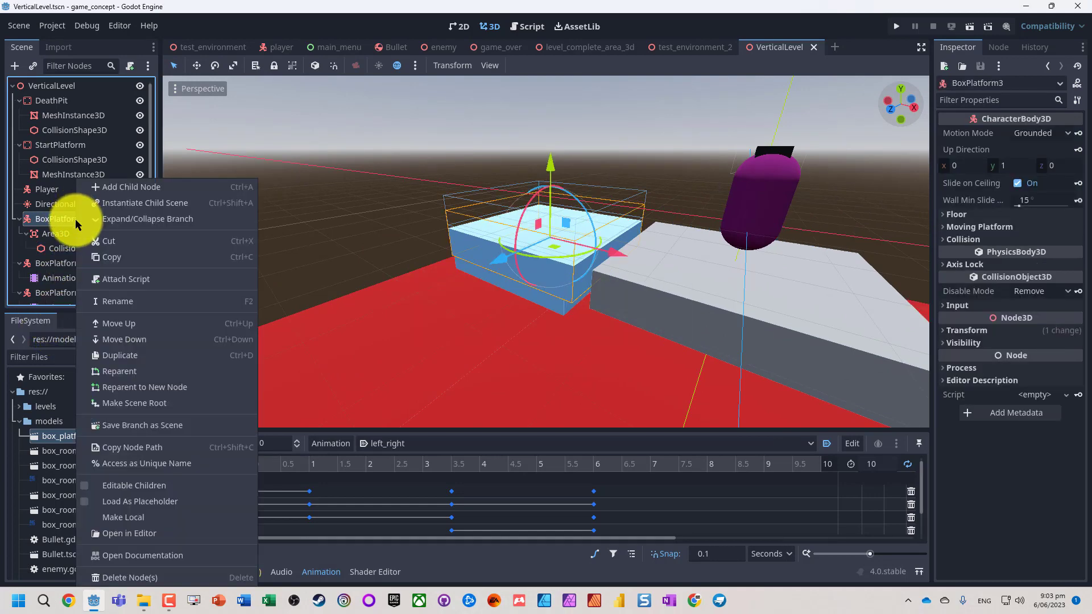
{"action": "left_click", "coordinate": [118, 189]}
{"action": "type", "text": "anim"}
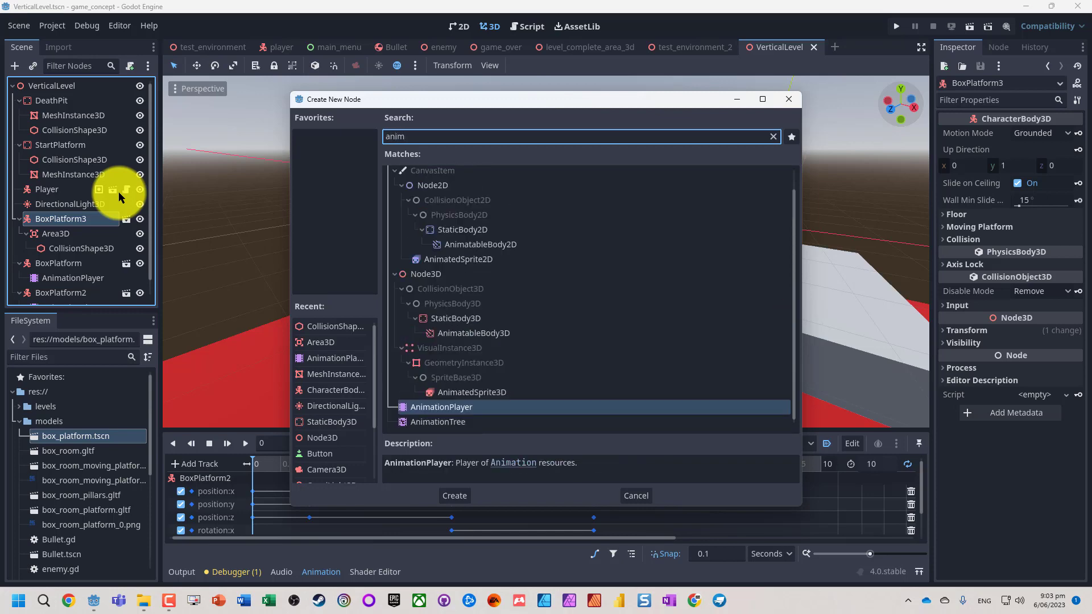
{"action": "key", "text": "Return"}
Step: Create an animation named rise_on_player_entry in BoxPlatform3's AnimationPlayer
{"action": "left_click", "coordinate": [332, 445]}
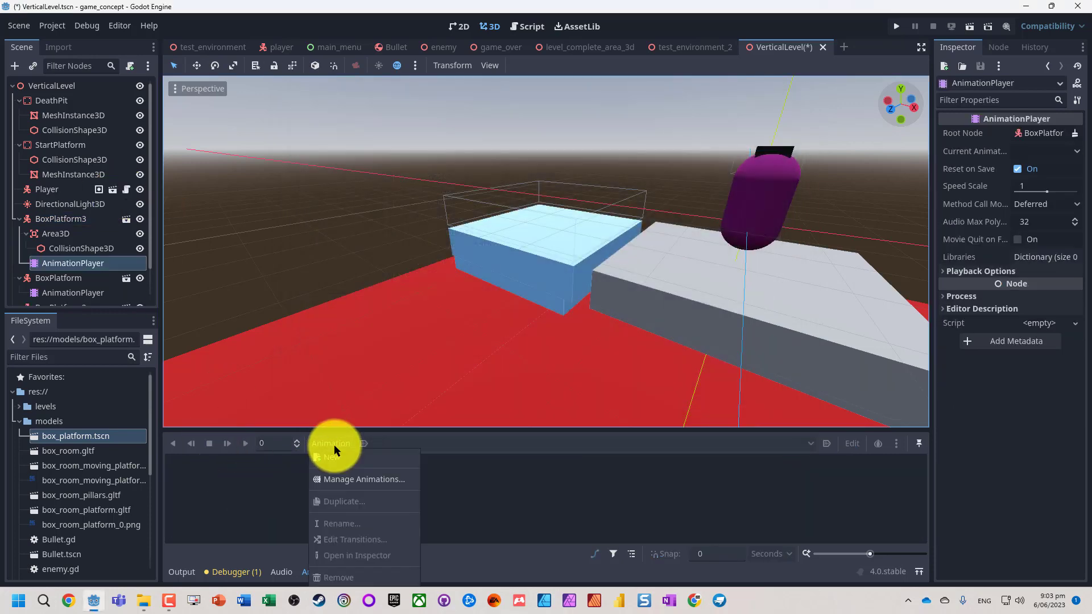
{"action": "left_click", "coordinate": [336, 459]}
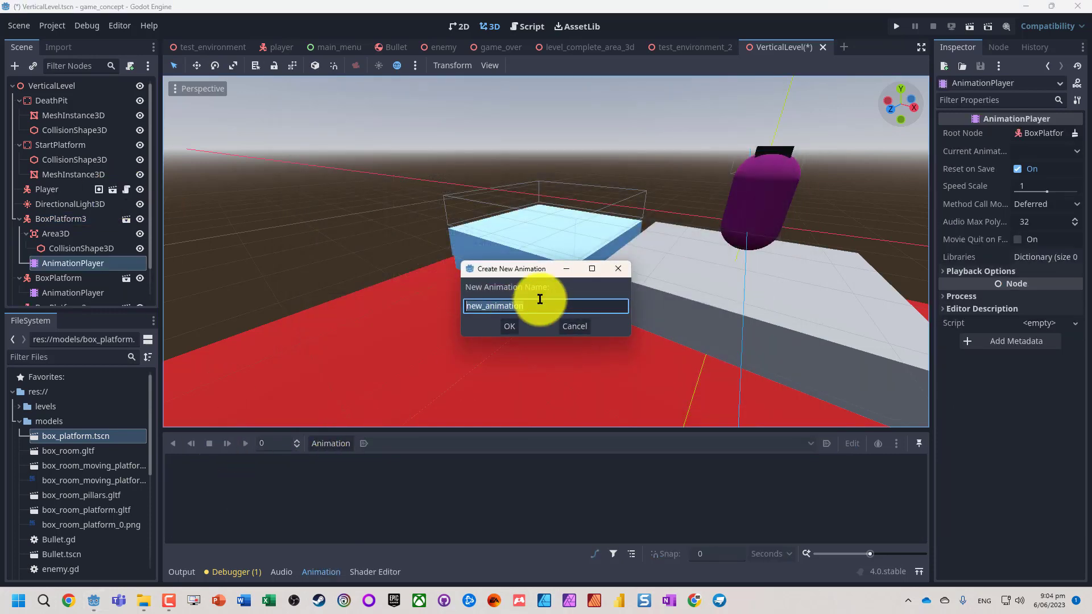
{"action": "type", "text": "rise_on_player_entry"}
{"action": "key", "text": "Return"}
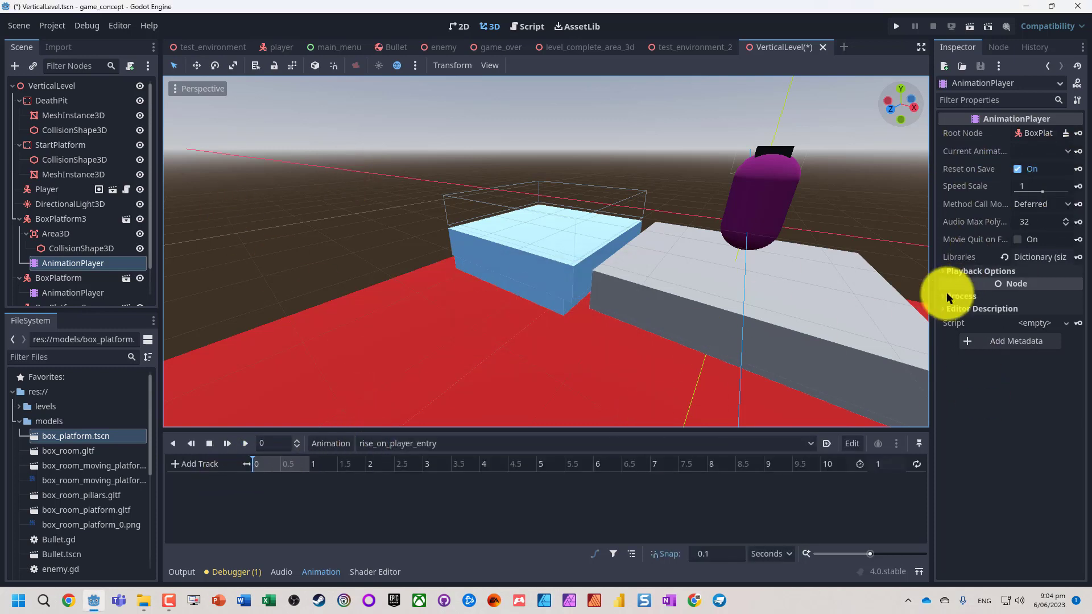
Step: Key BoxPlatform3's position at 0 seconds, creating a new track with Bezier curves and RESET tracks
{"action": "left_click", "coordinate": [60, 220]}
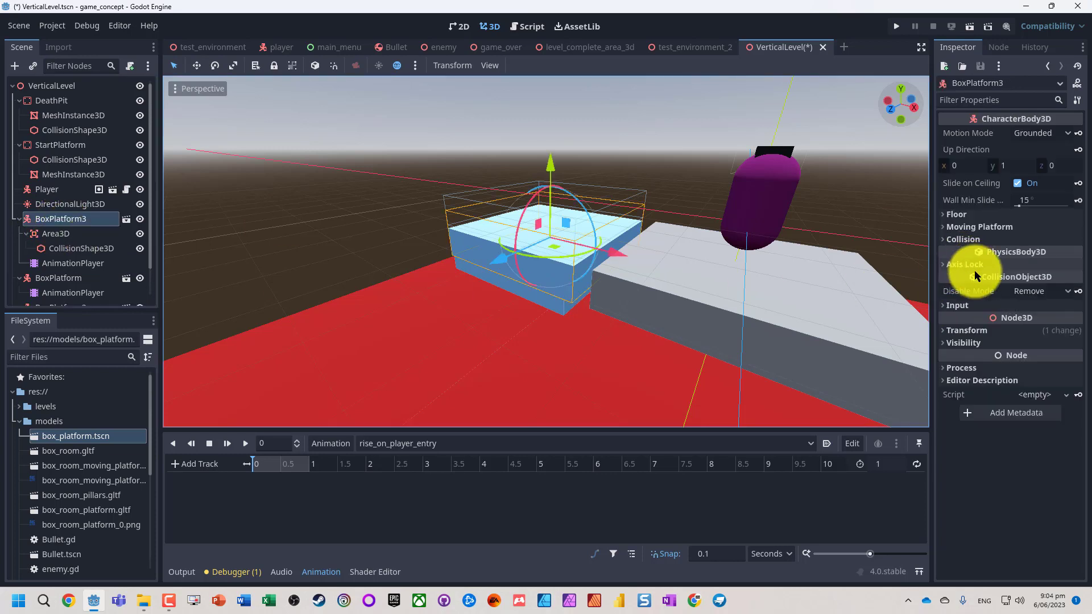
{"action": "left_click", "coordinate": [945, 328]}
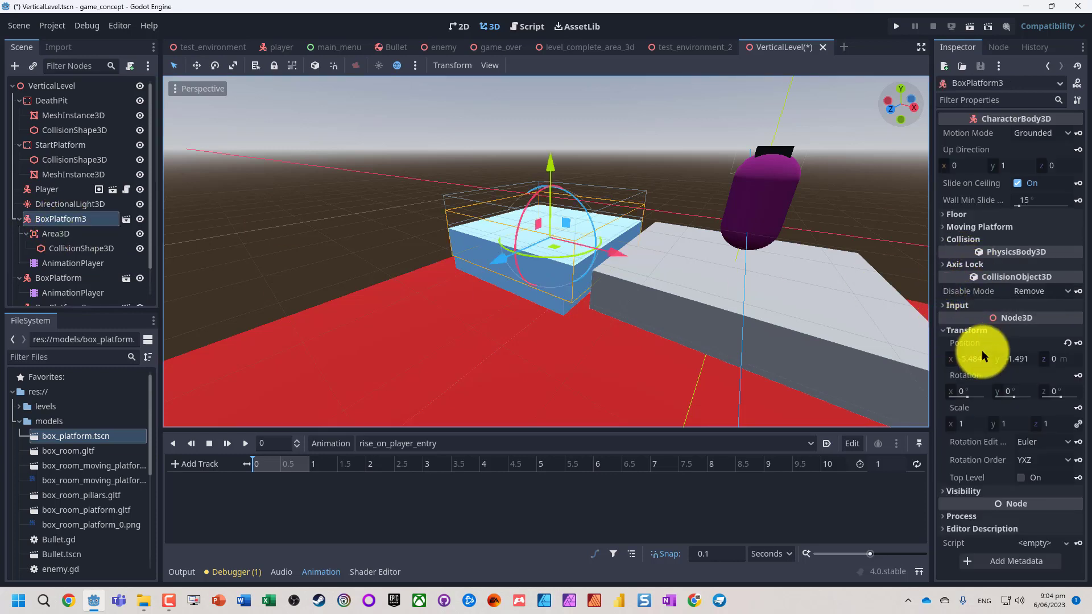
{"action": "left_click", "coordinate": [1079, 344]}
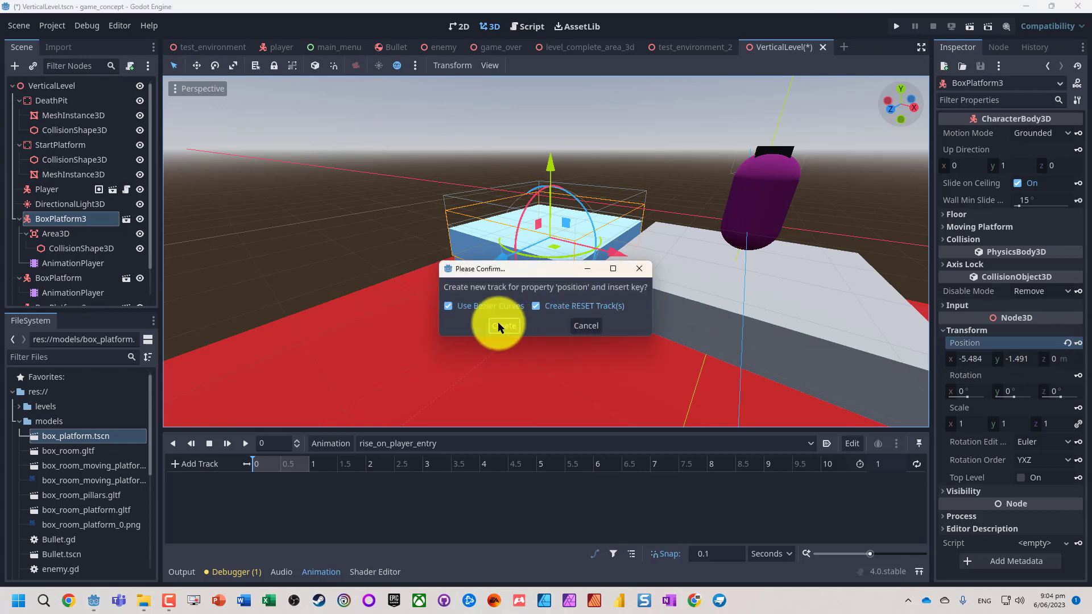
{"action": "left_click", "coordinate": [500, 327]}
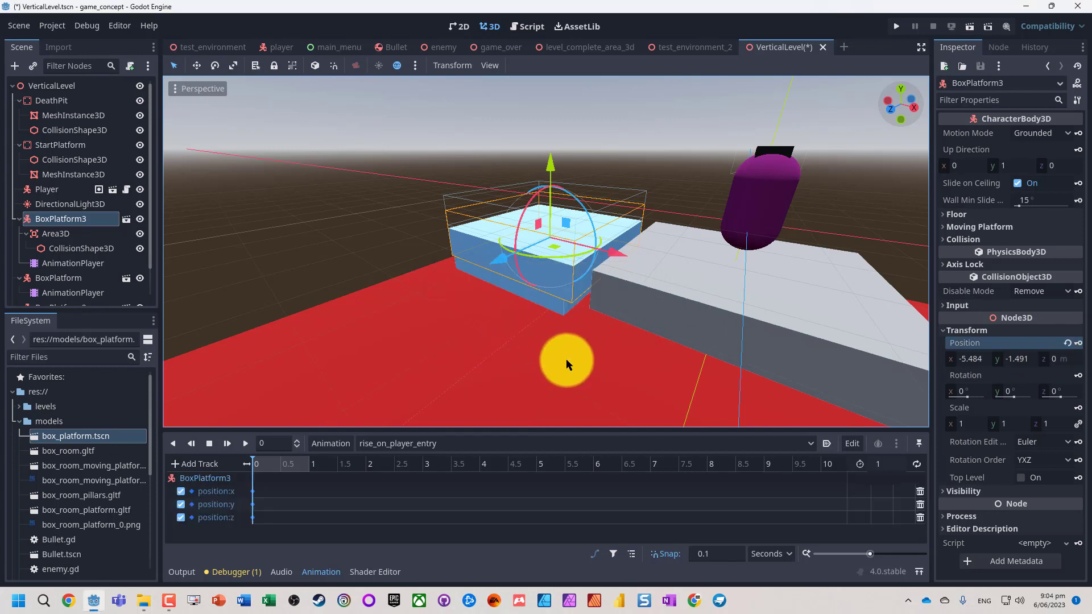
Step: Try to raise BoxPlatform3 along the Y axis to about 104 m
{"action": "scroll", "coordinate": [69, 231], "scroll_direction": "down", "scroll_amount": 1}
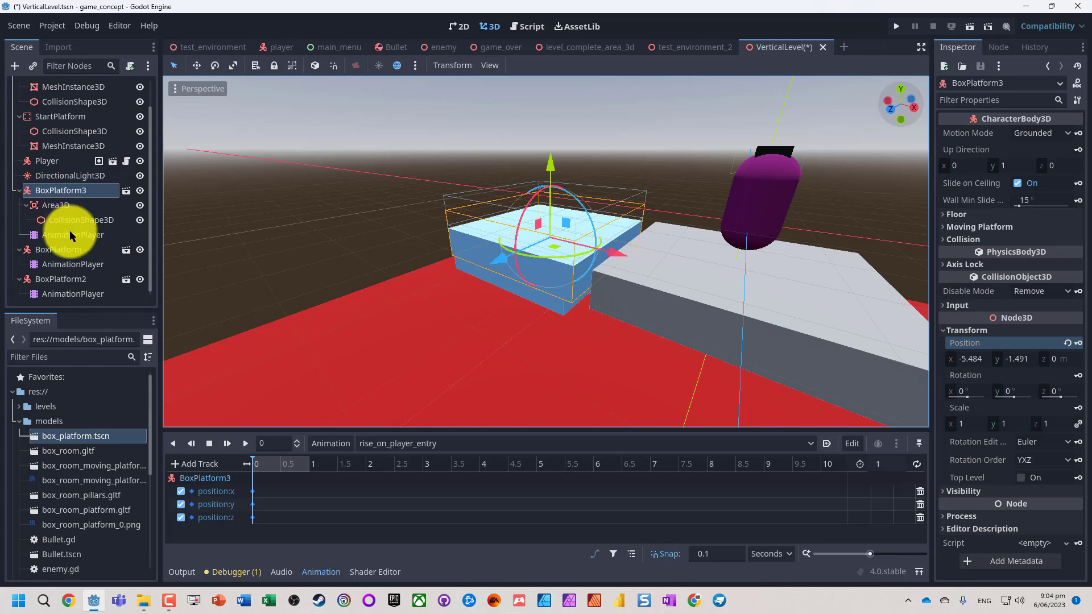
{"action": "scroll", "coordinate": [554, 160], "scroll_direction": "down", "scroll_amount": 10}
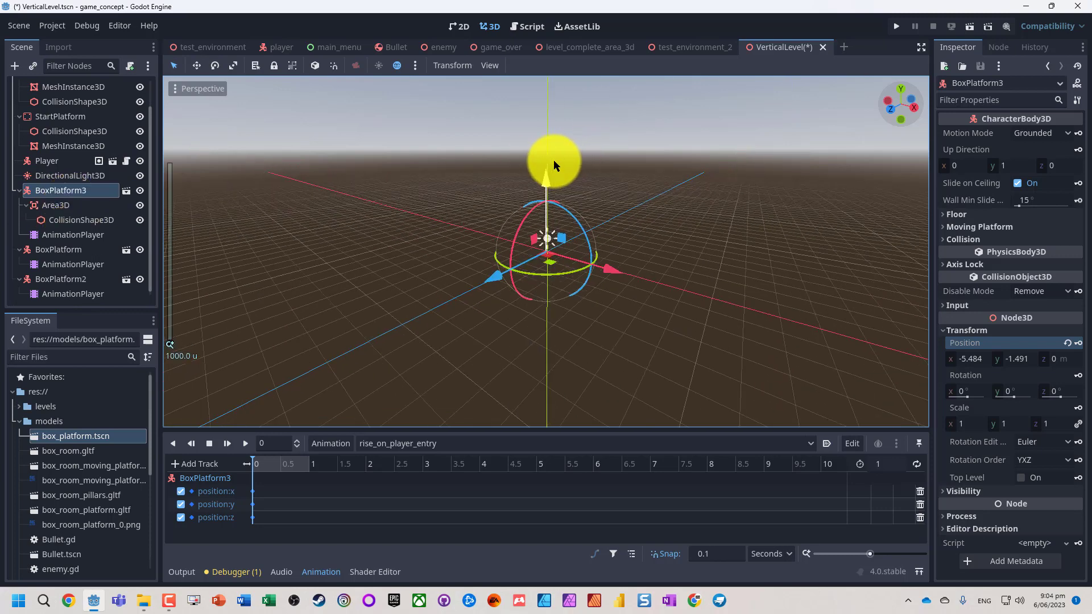
{"action": "left_click_drag", "start_coordinate": [544, 178], "coordinate": [523, 54]}
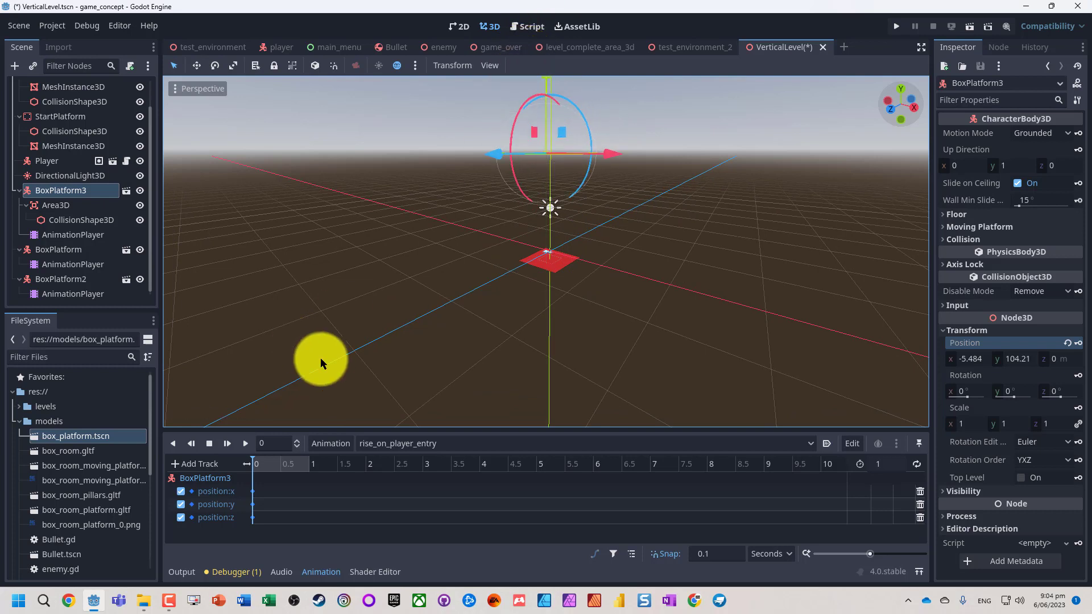
Step: Set the length of the rise_on_player_entry animation to 3 seconds
{"action": "left_click", "coordinate": [878, 464]}
{"action": "type", "text": "3"}
{"action": "key", "text": "Return"}
Step: At 3 seconds on the timeline, raise BoxPlatform3 to about 94 m on the Y axis and key its position
{"action": "left_click_drag", "start_coordinate": [384, 459], "coordinate": [422, 463]}
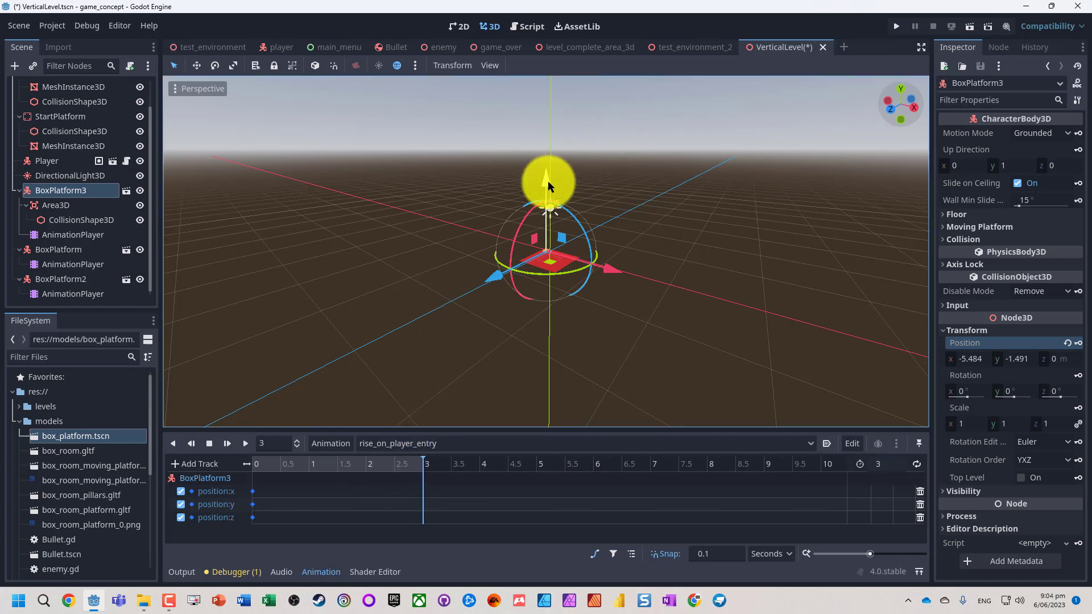
{"action": "left_click_drag", "start_coordinate": [547, 178], "coordinate": [534, 18]}
{"action": "left_click_drag", "start_coordinate": [268, 463], "coordinate": [423, 473]}
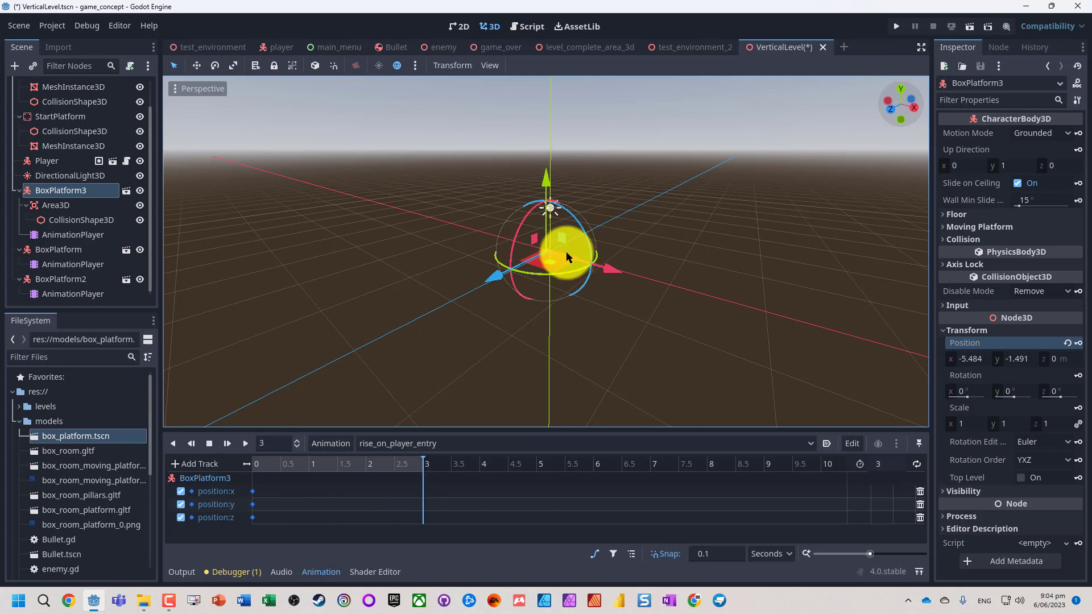
{"action": "left_click_drag", "start_coordinate": [566, 256], "coordinate": [541, 74]}
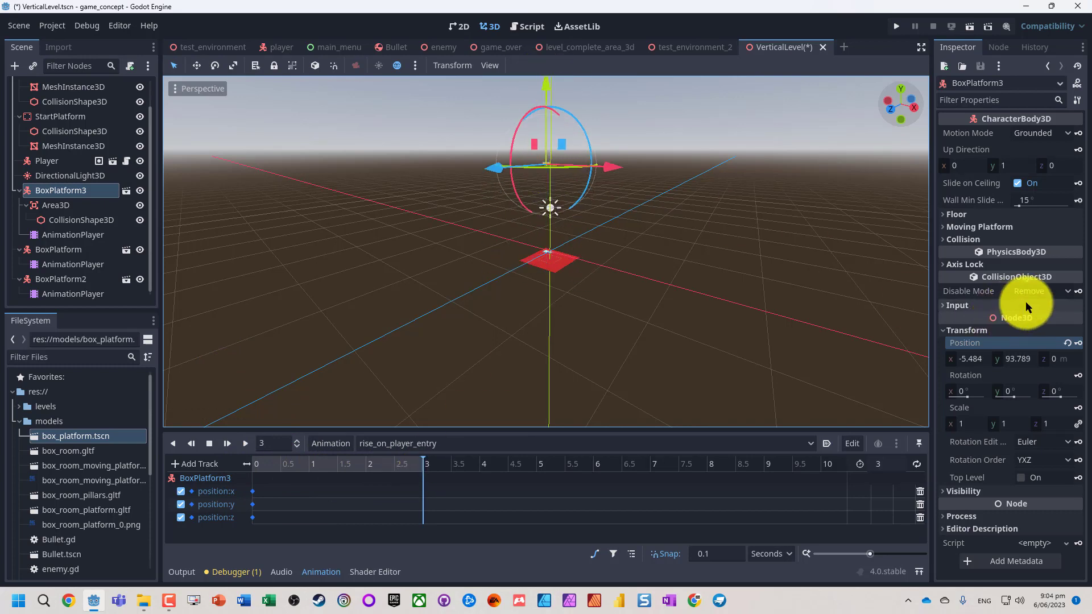
{"action": "left_click", "coordinate": [1068, 344]}
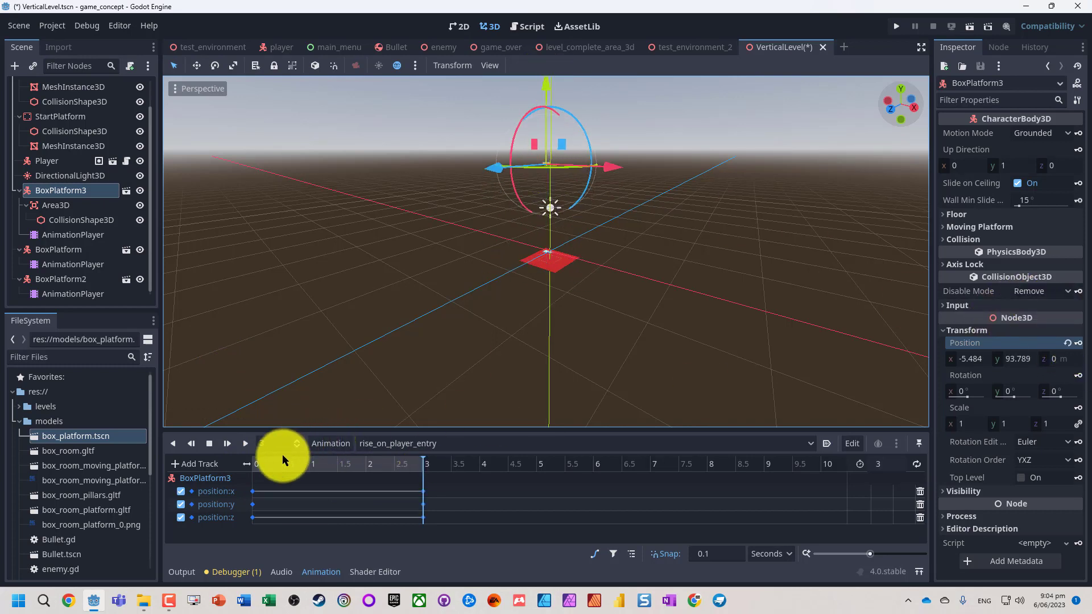
Step: Play the rise_on_player_entry animation from the start, rewind it to 0 and focus on BoxPlatform3
{"action": "left_click_drag", "start_coordinate": [270, 463], "coordinate": [250, 465]}
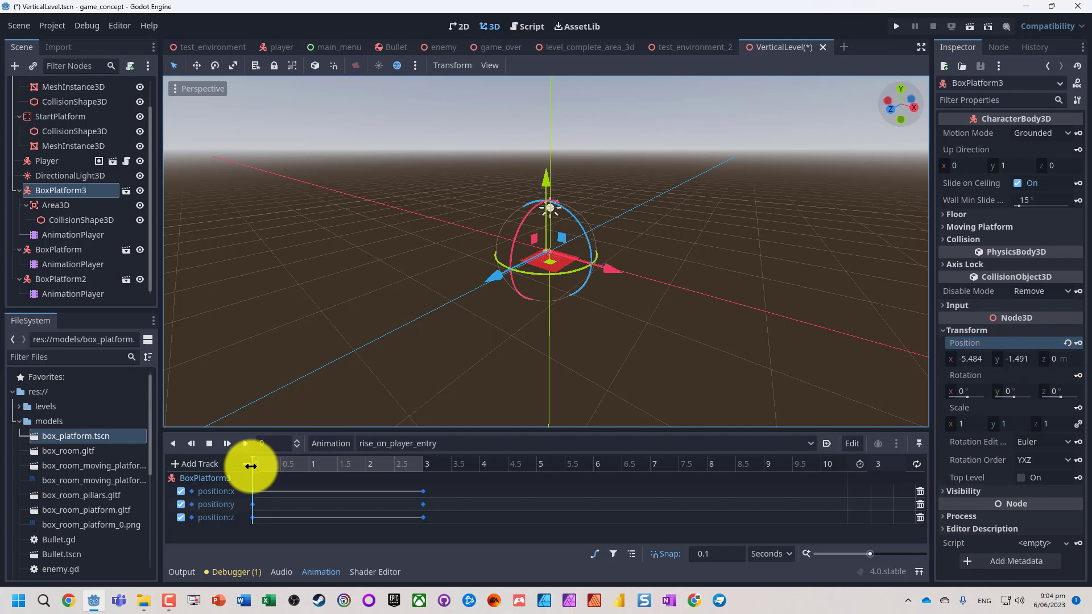
{"action": "left_click", "coordinate": [246, 442]}
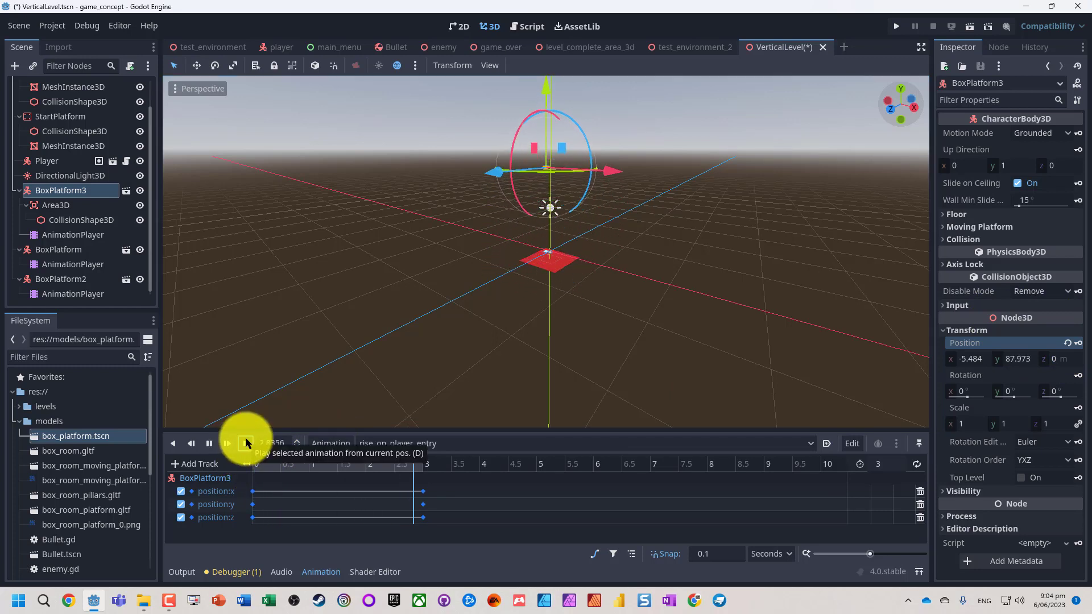
{"action": "left_click", "coordinate": [29, 189]}
{"action": "left_click_drag", "start_coordinate": [255, 465], "coordinate": [249, 463]}
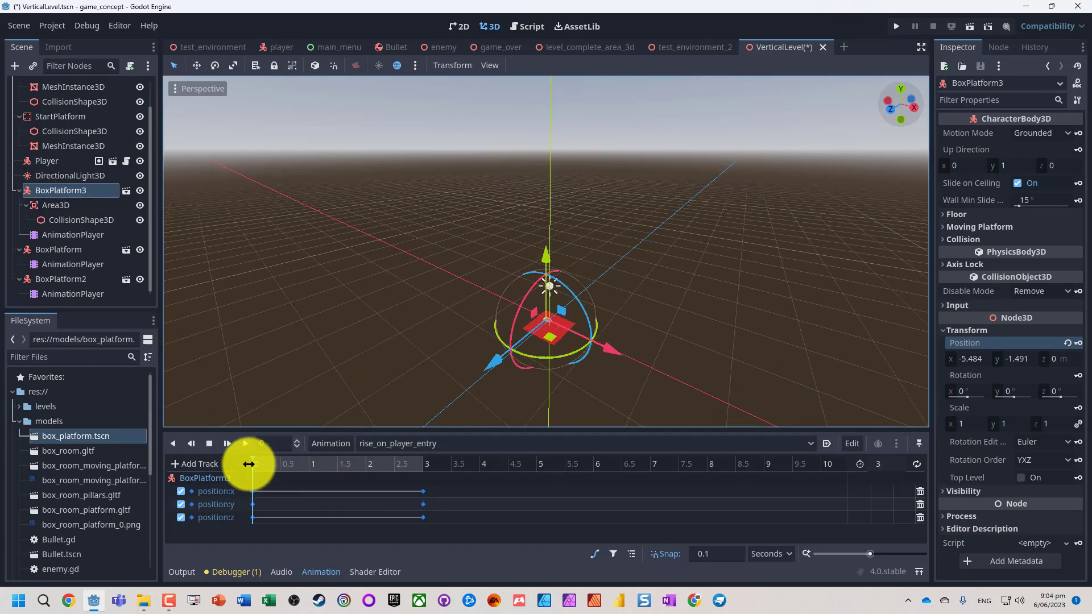
{"action": "double_click", "coordinate": [28, 190]}
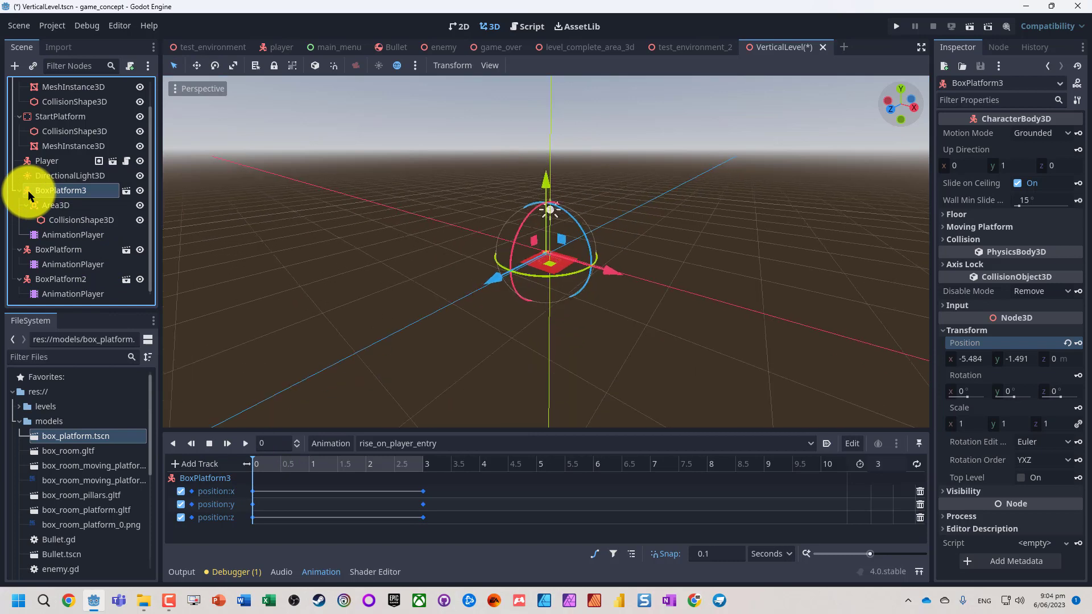
{"action": "scroll", "coordinate": [541, 265], "scroll_direction": "down", "scroll_amount": 5}
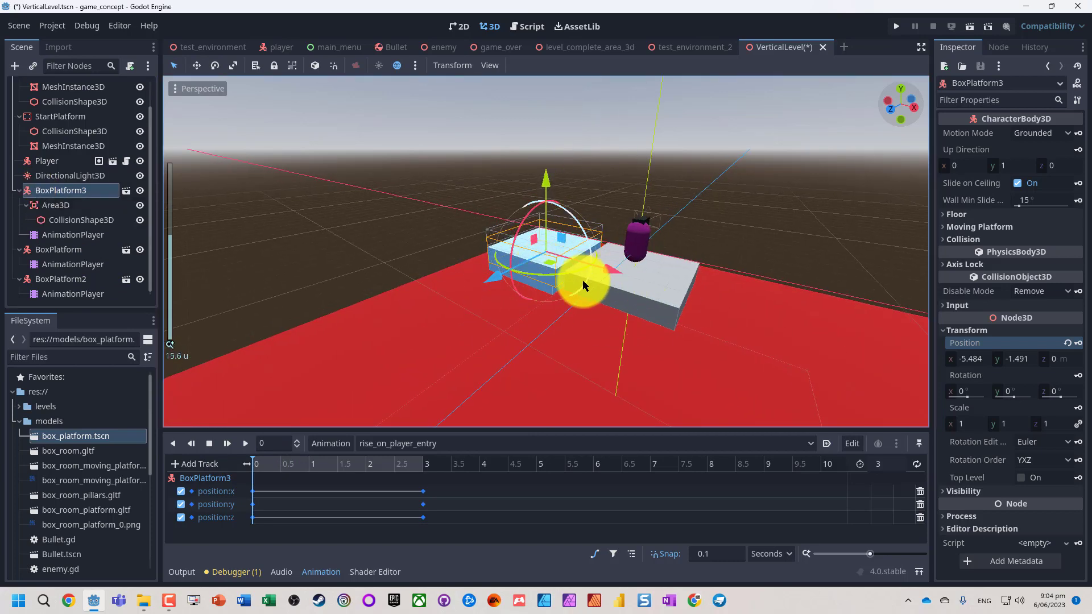
Step: Review the AnimationPlayer timelines of BoxPlatform3, BoxPlatform and BoxPlatform2 in turn
{"action": "left_click", "coordinate": [83, 234]}
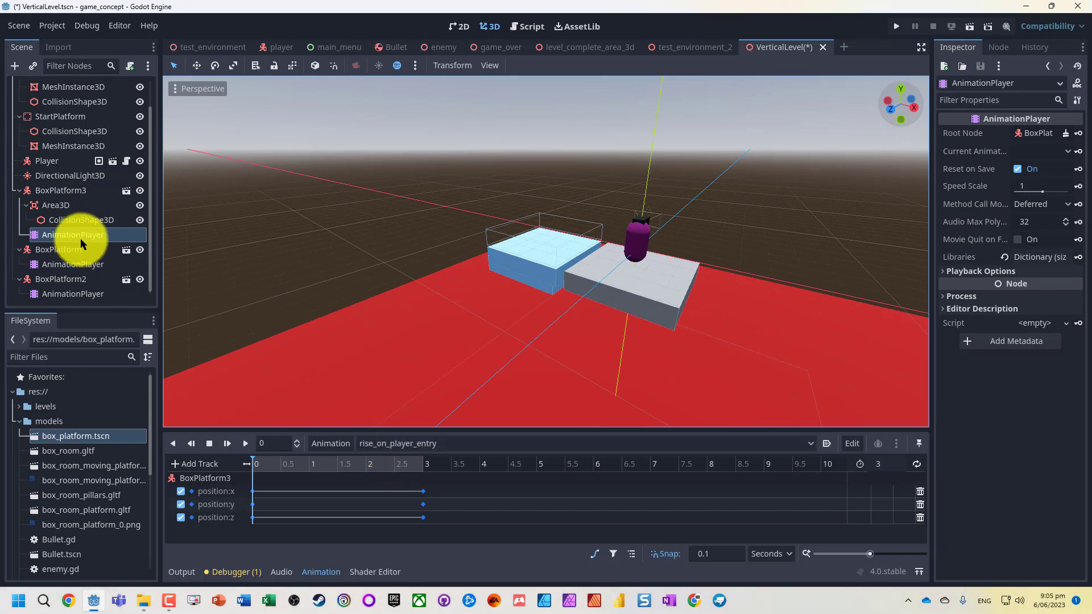
{"action": "left_click", "coordinate": [56, 263]}
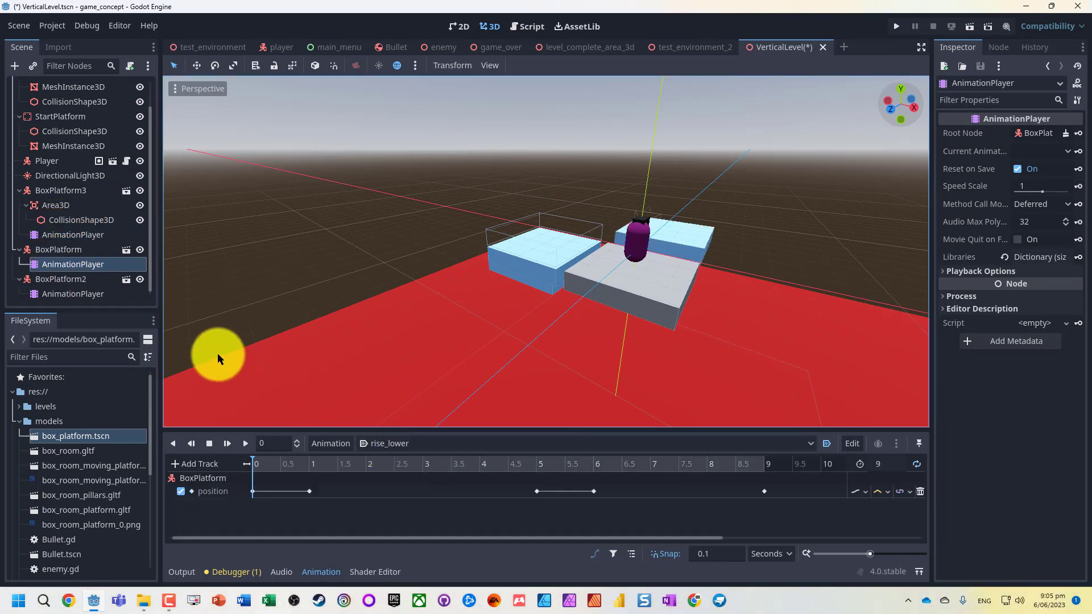
{"action": "left_click", "coordinate": [72, 294]}
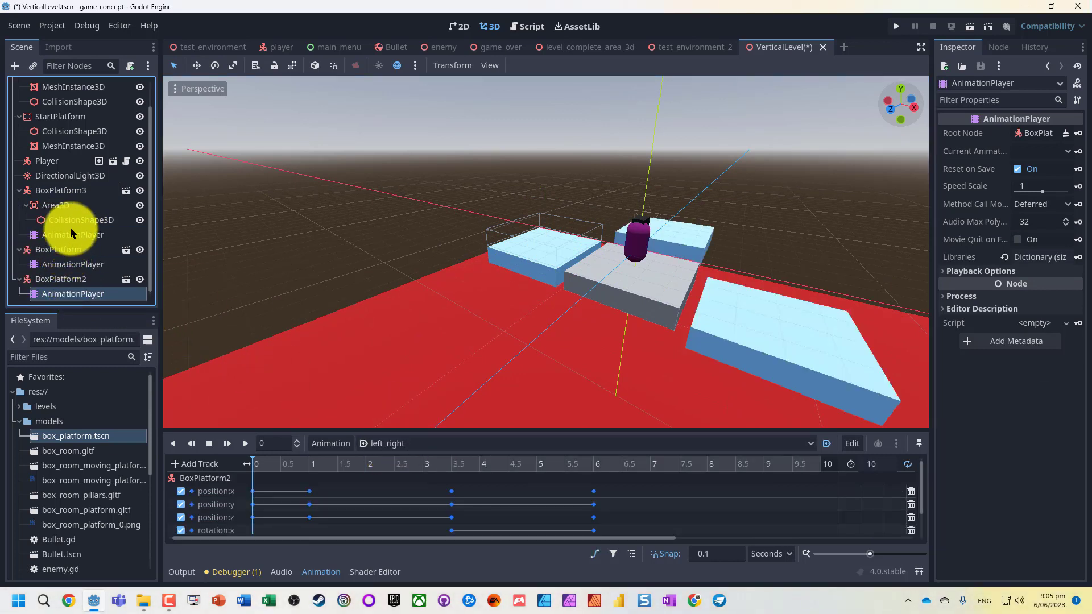
Step: Attach a new GDScript box_platform.gd to BoxPlatform3 using the CharacterBody3D: Basic Movement template
{"action": "left_click", "coordinate": [56, 189]}
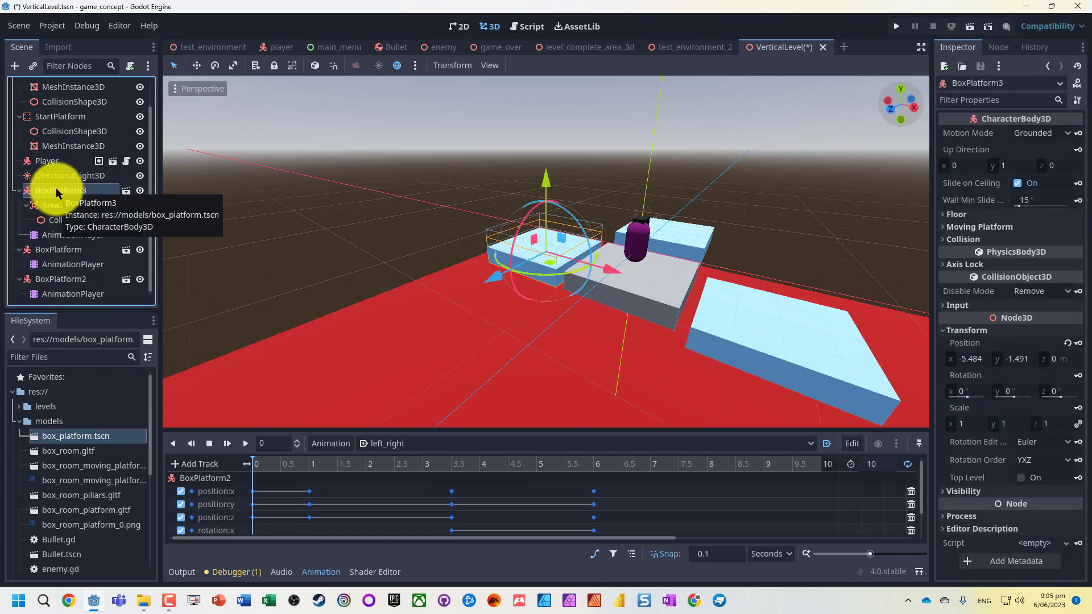
{"action": "right_click", "coordinate": [55, 187]}
{"action": "left_click", "coordinate": [117, 275]}
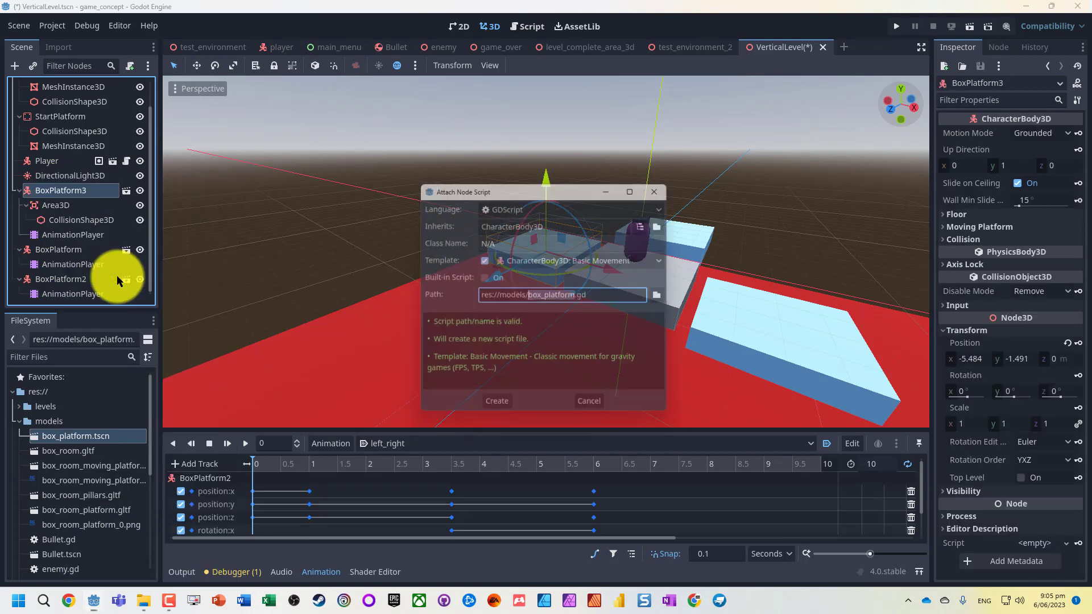
{"action": "left_click", "coordinate": [500, 408]}
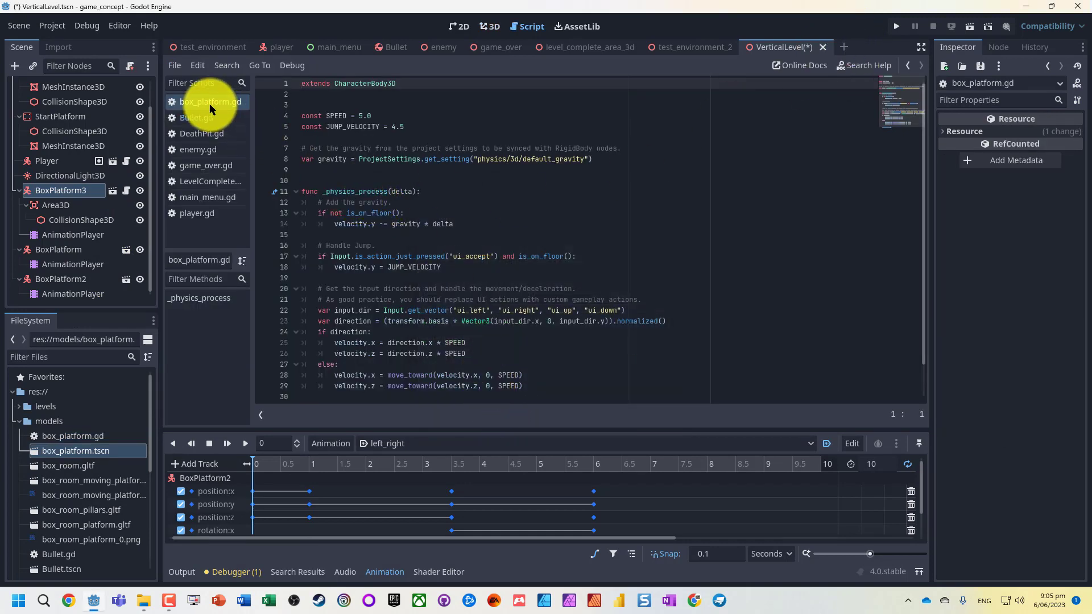
Step: Delete box_platform.gd from the models folder and detach the script from BoxPlatform3
{"action": "right_click", "coordinate": [79, 436]}
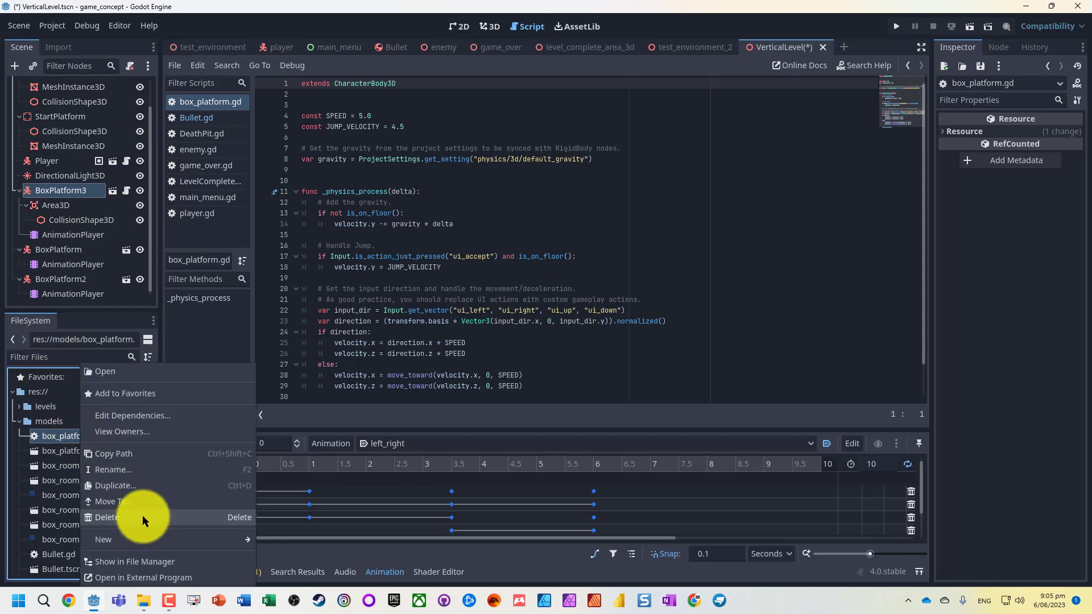
{"action": "left_click", "coordinate": [132, 516]}
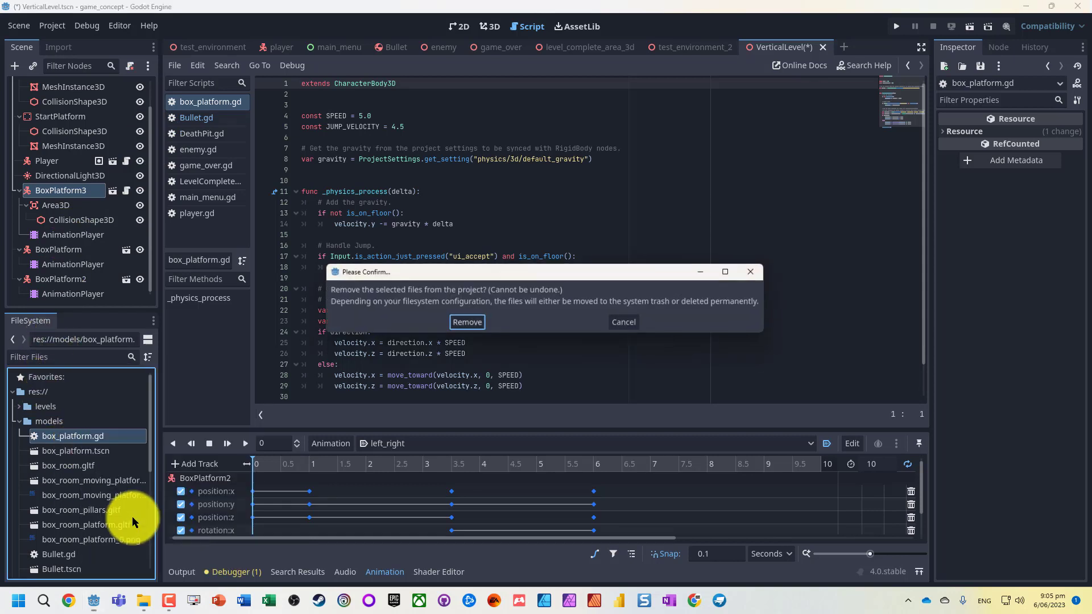
{"action": "left_click", "coordinate": [465, 323]}
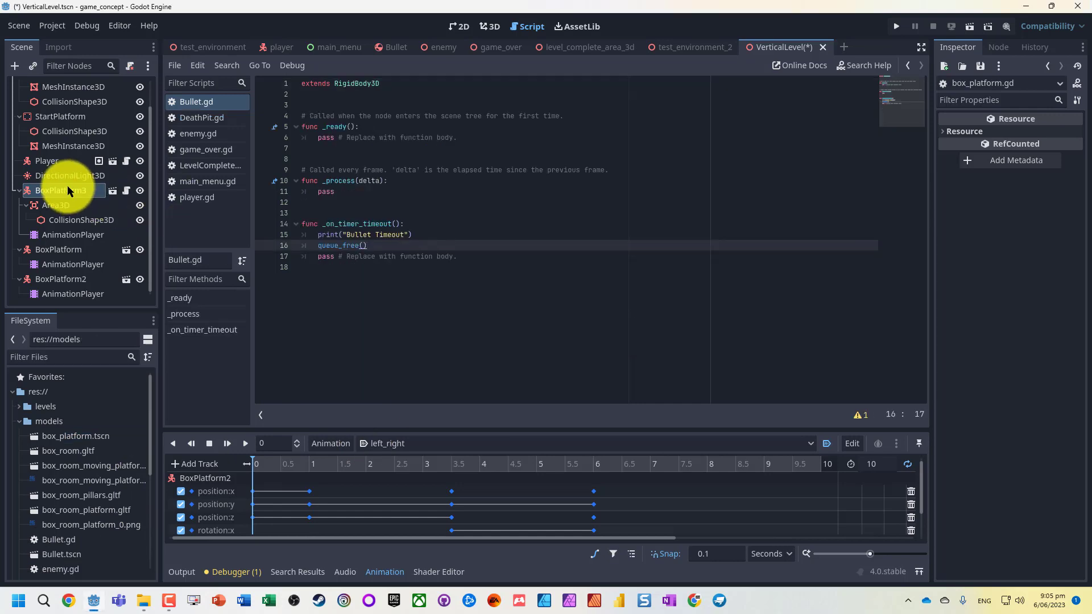
{"action": "right_click", "coordinate": [91, 190]}
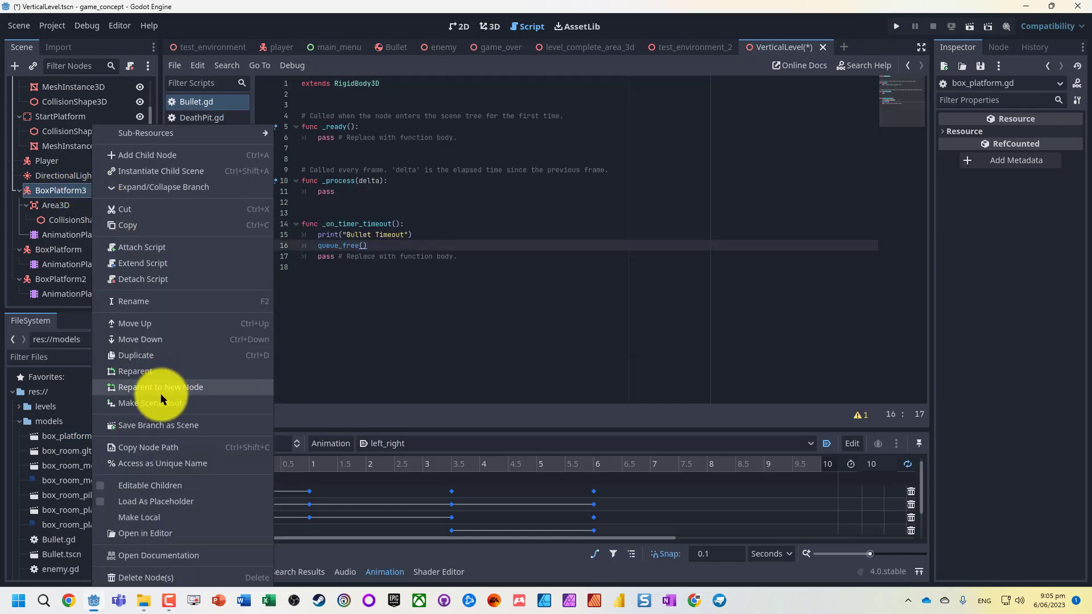
{"action": "left_click", "coordinate": [131, 279]}
Step: Attach a new GDScript res://models/box_platform.gd to BoxPlatform3 with the template turned off, and save the scene
{"action": "right_click", "coordinate": [67, 186]}
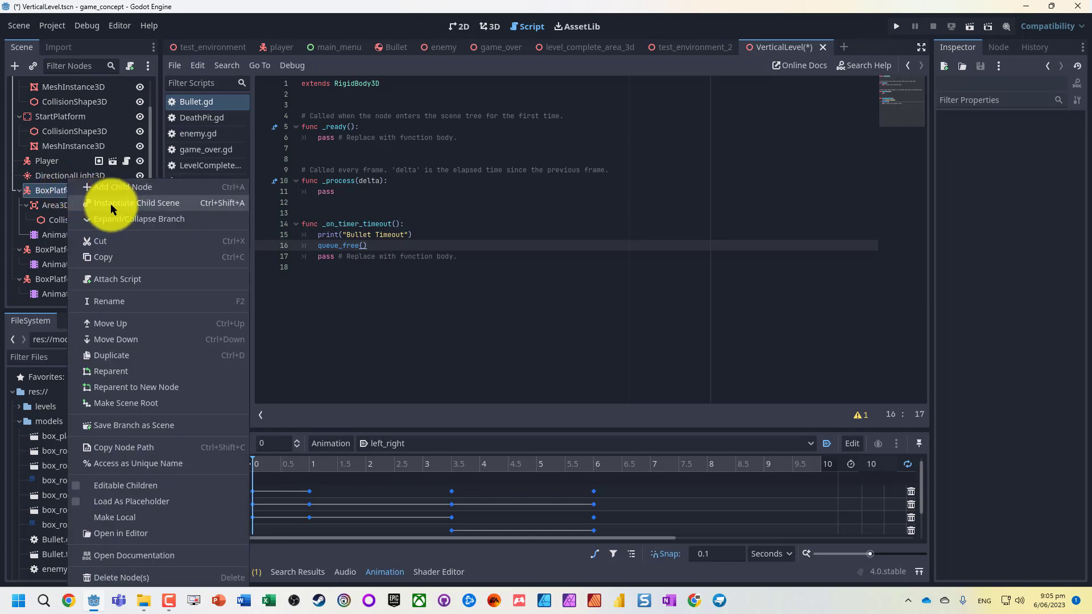
{"action": "left_click", "coordinate": [119, 279]}
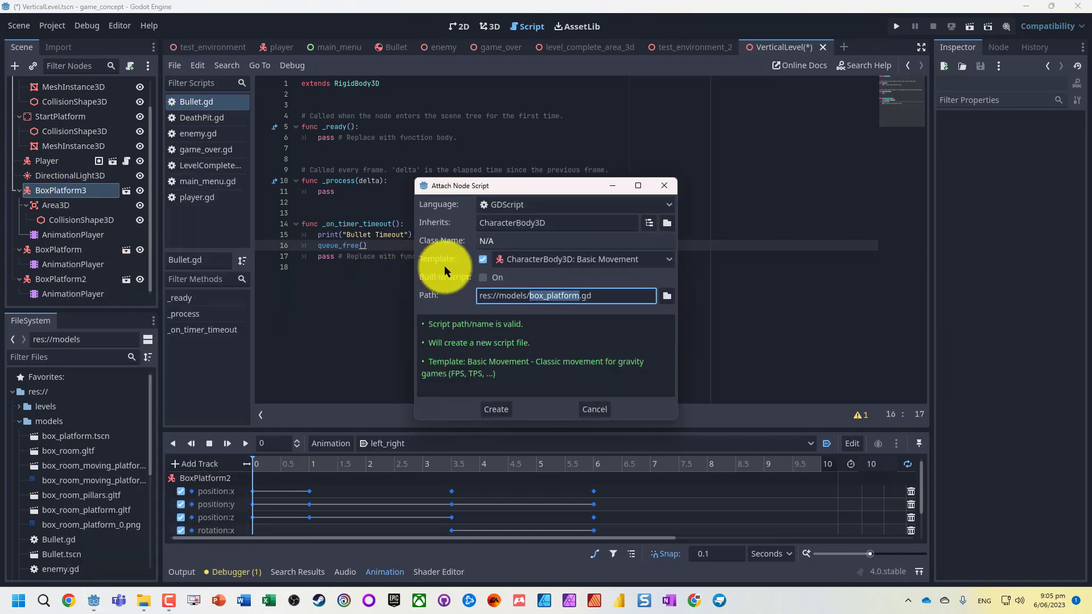
{"action": "left_click", "coordinate": [483, 258]}
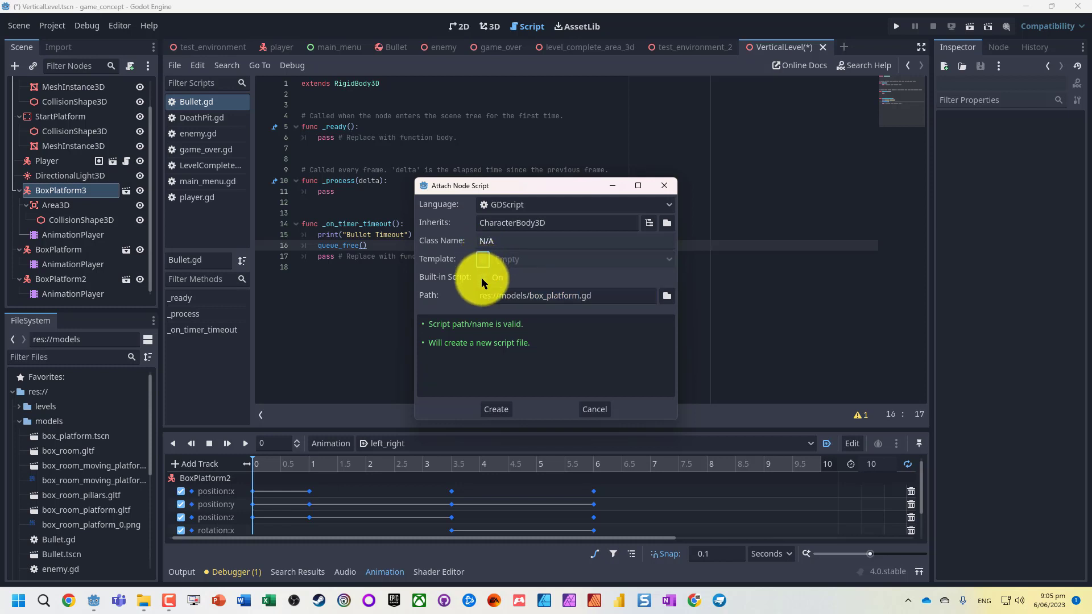
{"action": "left_click", "coordinate": [493, 408]}
{"action": "key", "text": "Return"}
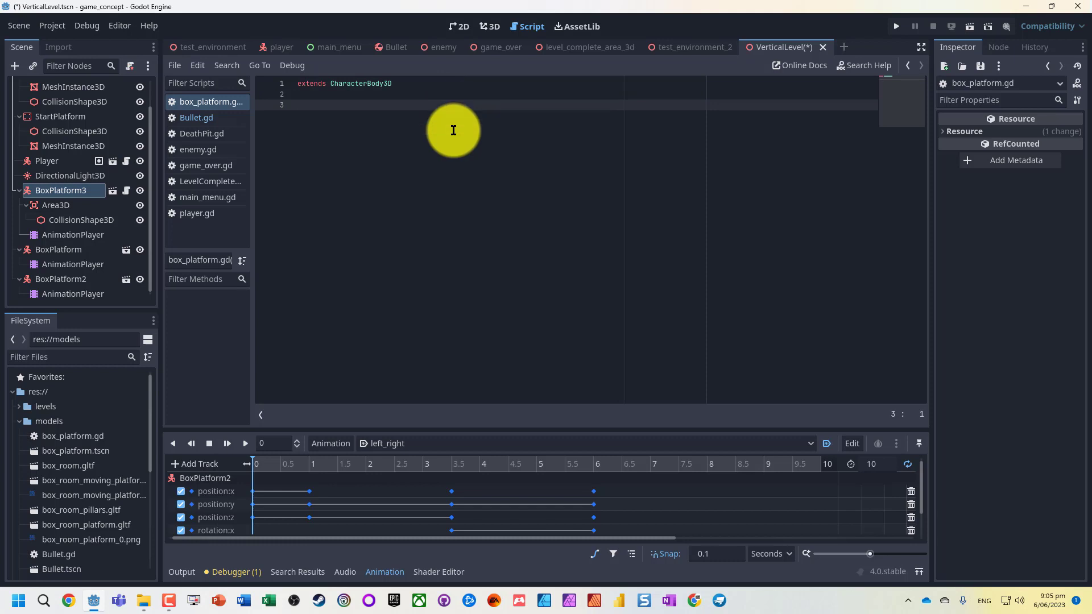
{"action": "key", "text": "ctrl+s"}
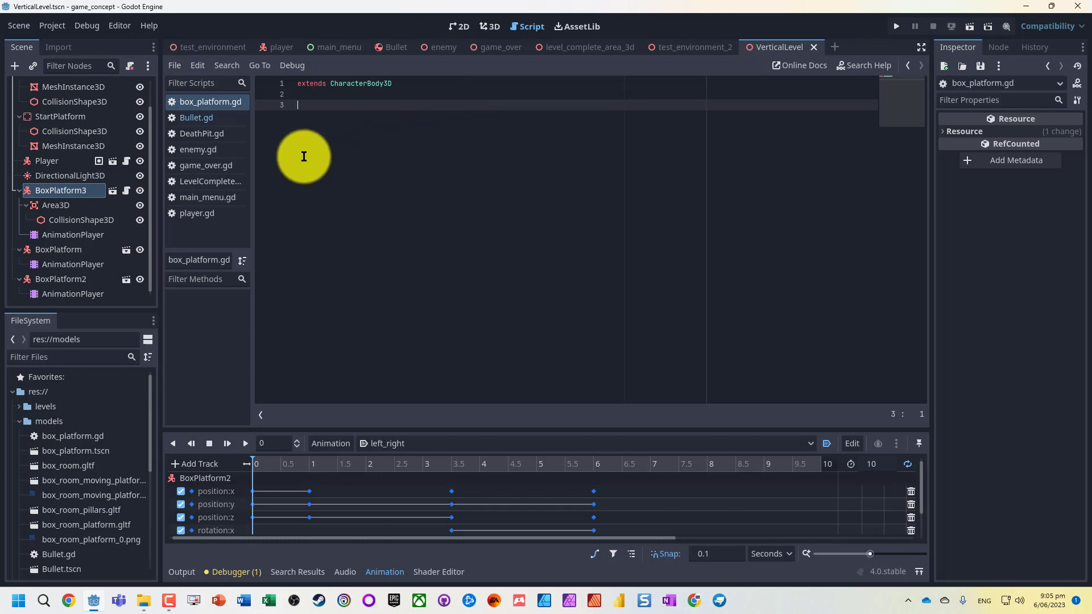
Step: Connect the body_entered signal of BoxPlatform3's Area3D to the BoxPlatform3 script with the receiver method _on_area_3d_body_entered
{"action": "left_click", "coordinate": [52, 206]}
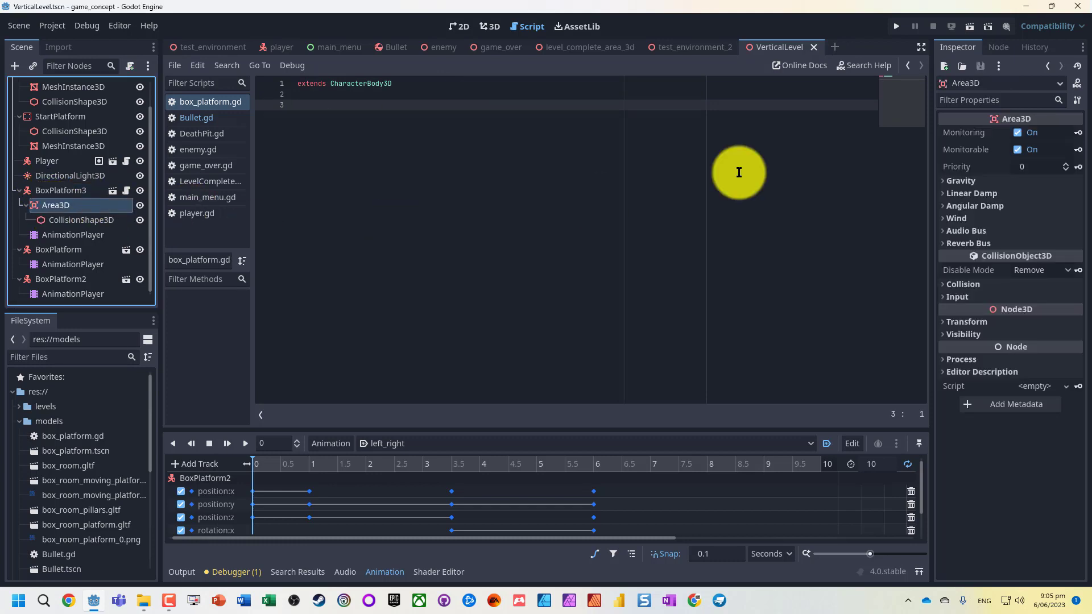
{"action": "left_click", "coordinate": [998, 48]}
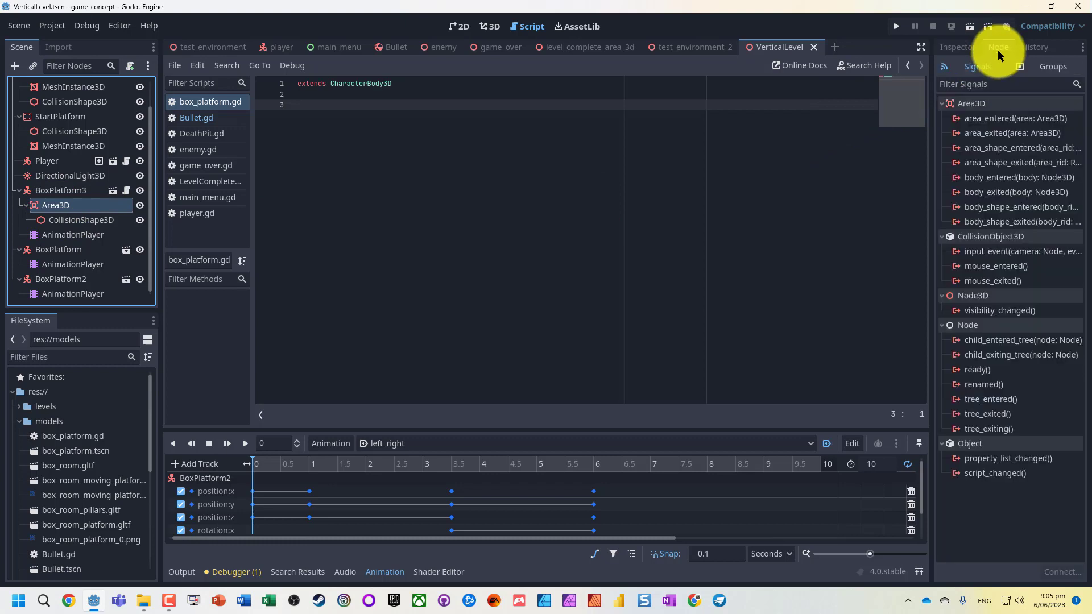
{"action": "double_click", "coordinate": [984, 179]}
{"action": "scroll", "coordinate": [496, 342], "scroll_direction": "down", "scroll_amount": 1}
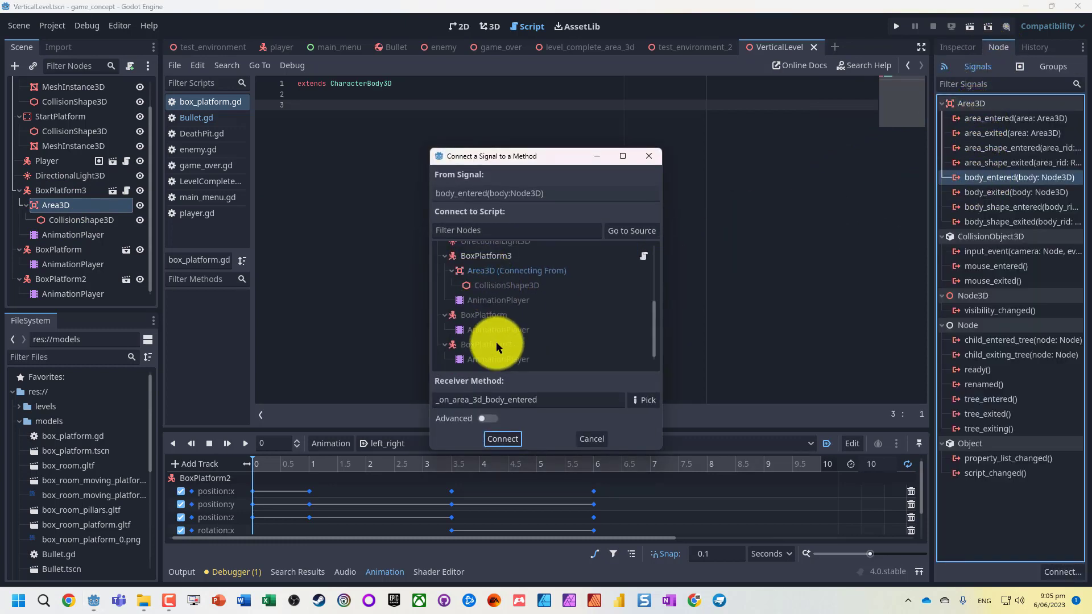
{"action": "double_click", "coordinate": [487, 256]}
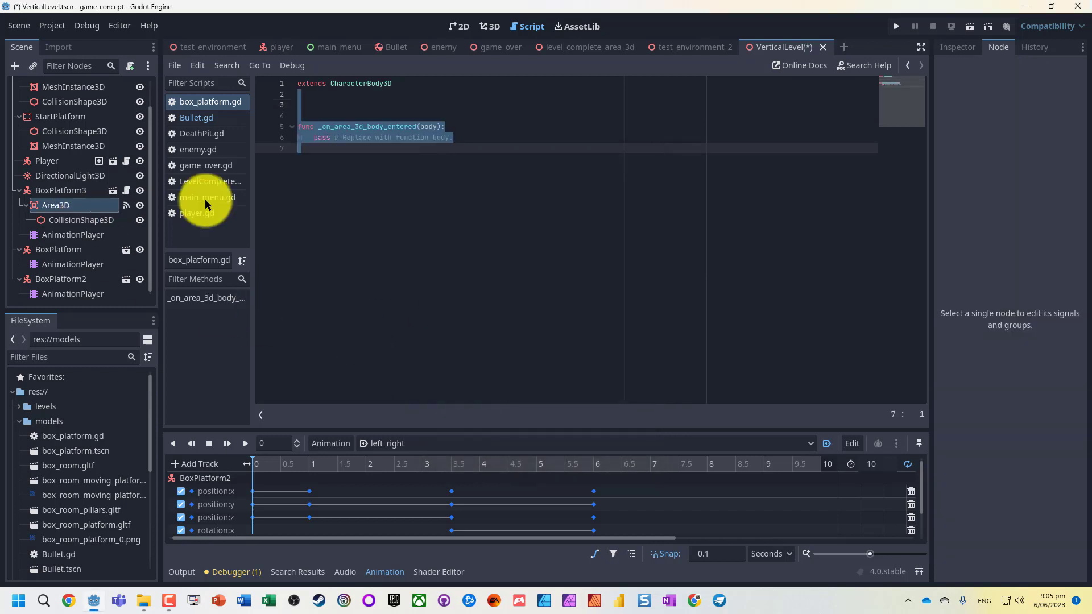
Step: Begin the _on_area_3d_body_entered function with the condition if body.is_in_group("Player")
{"action": "left_click", "coordinate": [464, 125]}
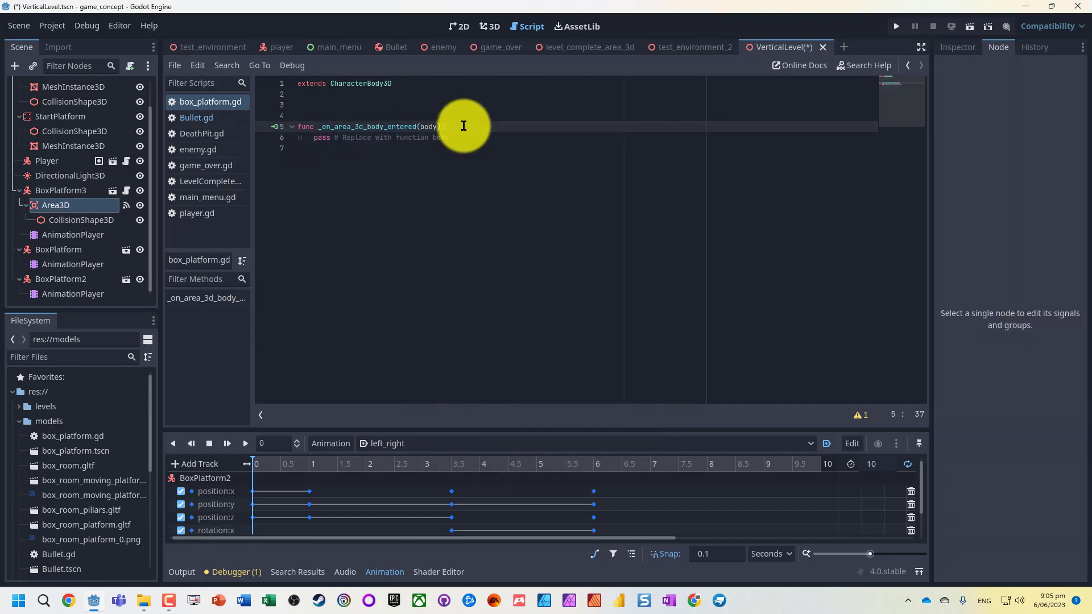
{"action": "key", "text": "Return"}
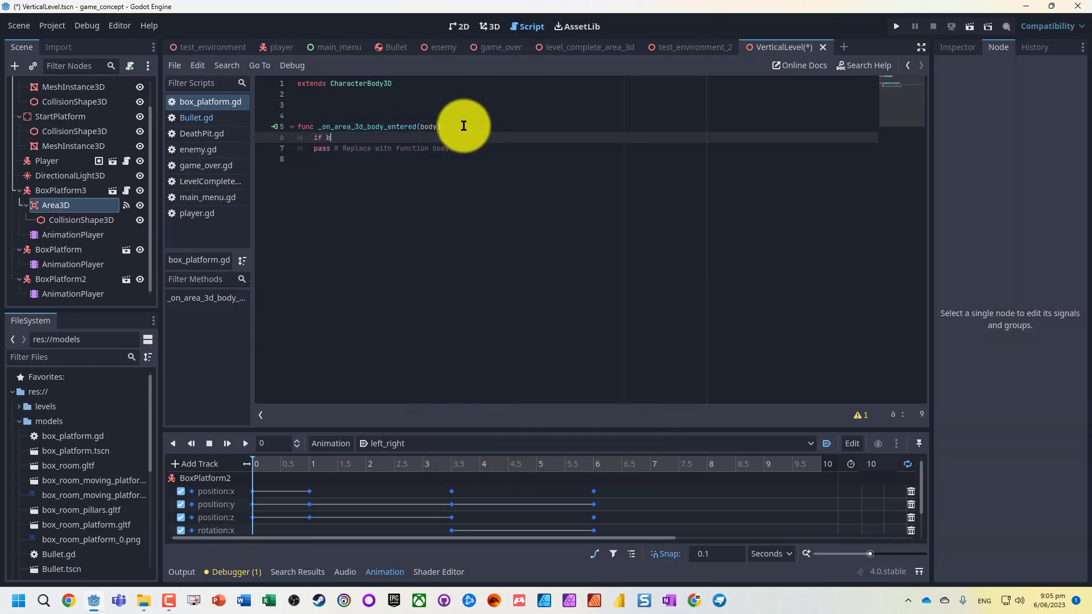
{"action": "type", "text": "if body.i"}
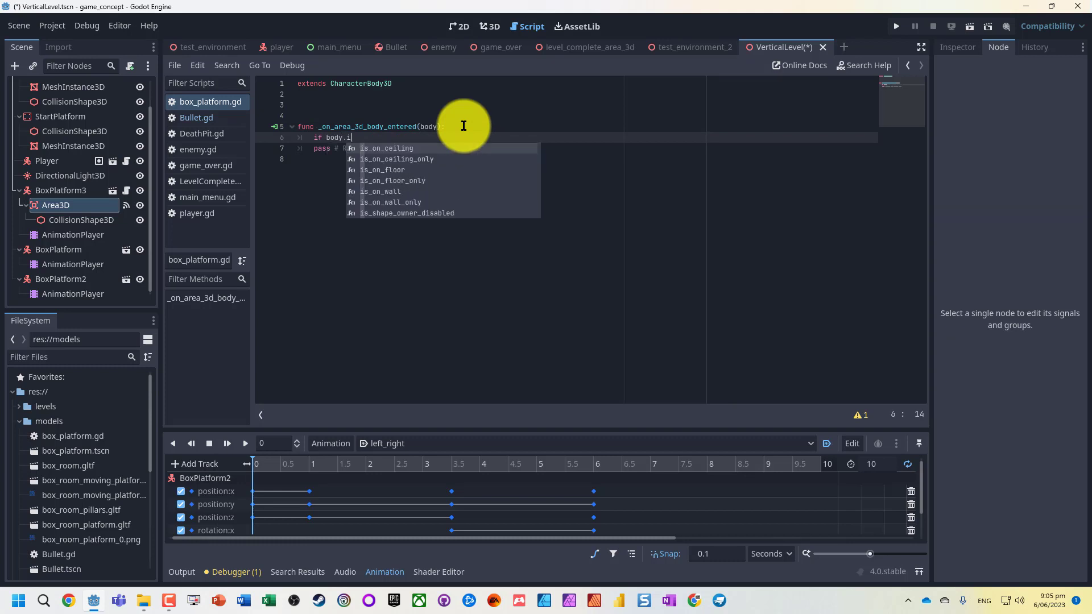
{"action": "type", "text": "s_in_"}
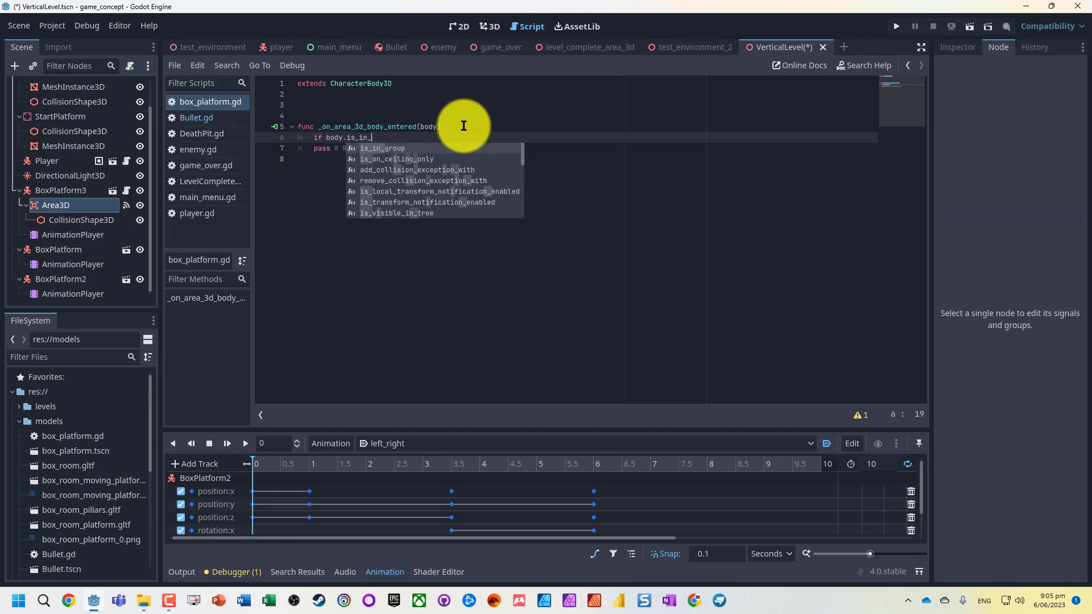
{"action": "type", "text": "gro"}
{"action": "key", "text": "Return"}
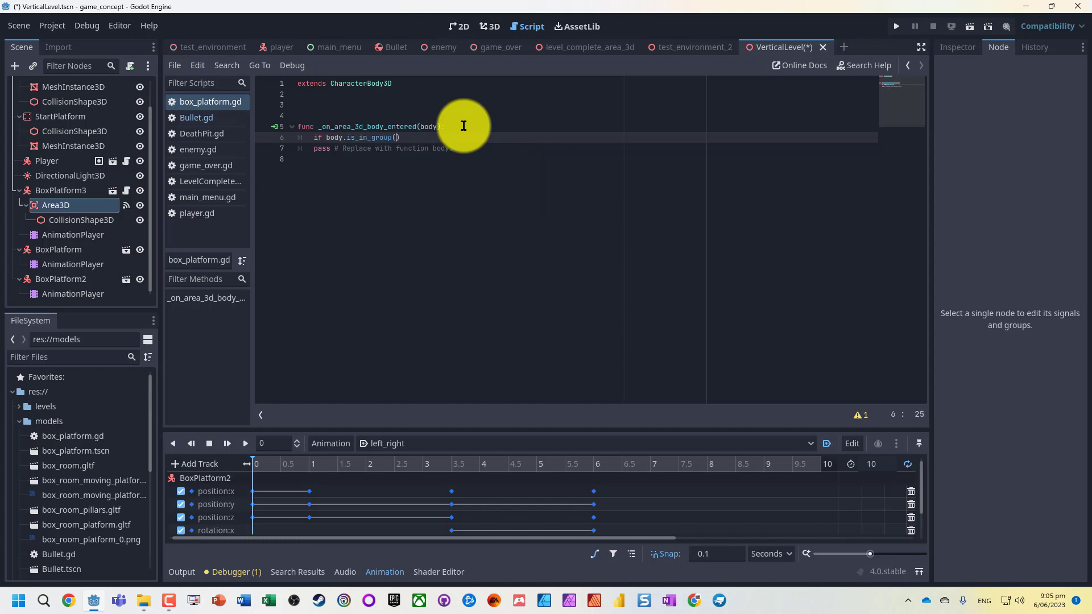
{"action": "type", "text": "\"Player"}
Step: Check which nodes belong to the Player group in the player scene and in the VerticalLevel scene
{"action": "left_click", "coordinate": [274, 47]}
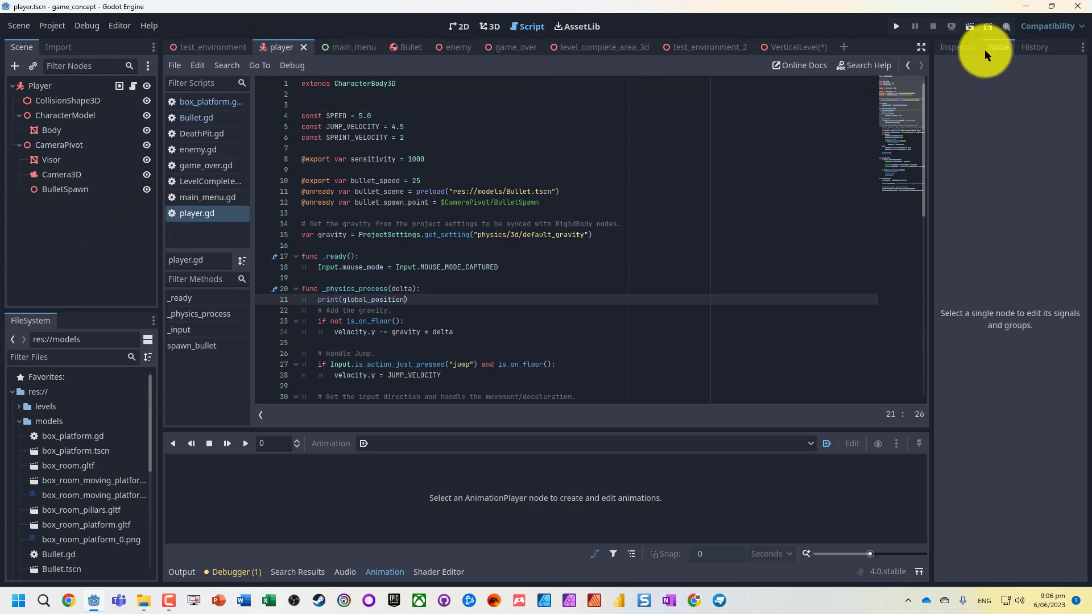
{"action": "left_click", "coordinate": [36, 85]}
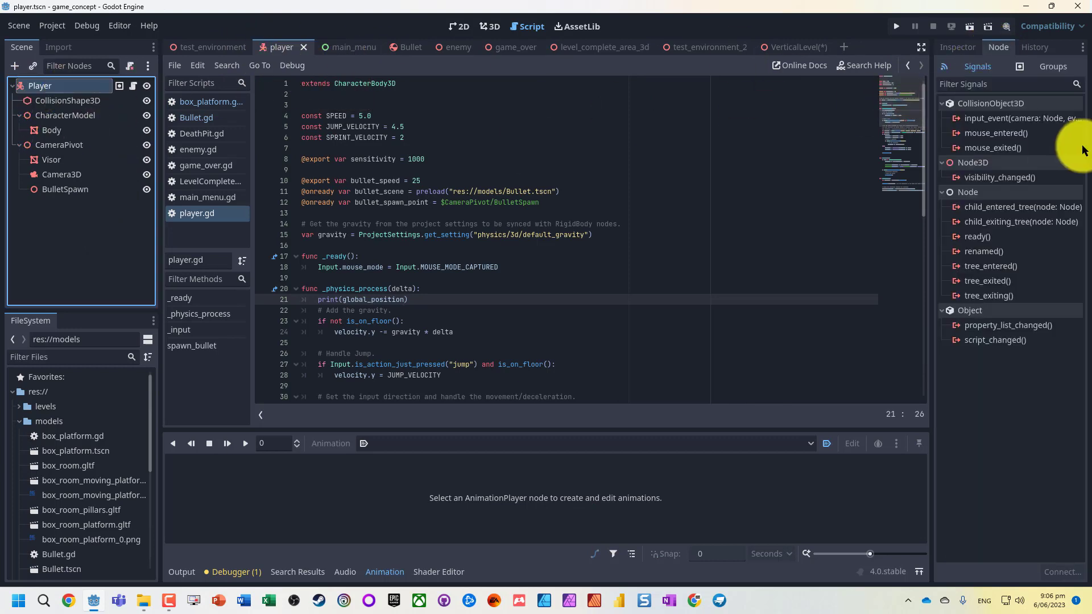
{"action": "left_click", "coordinate": [1054, 67]}
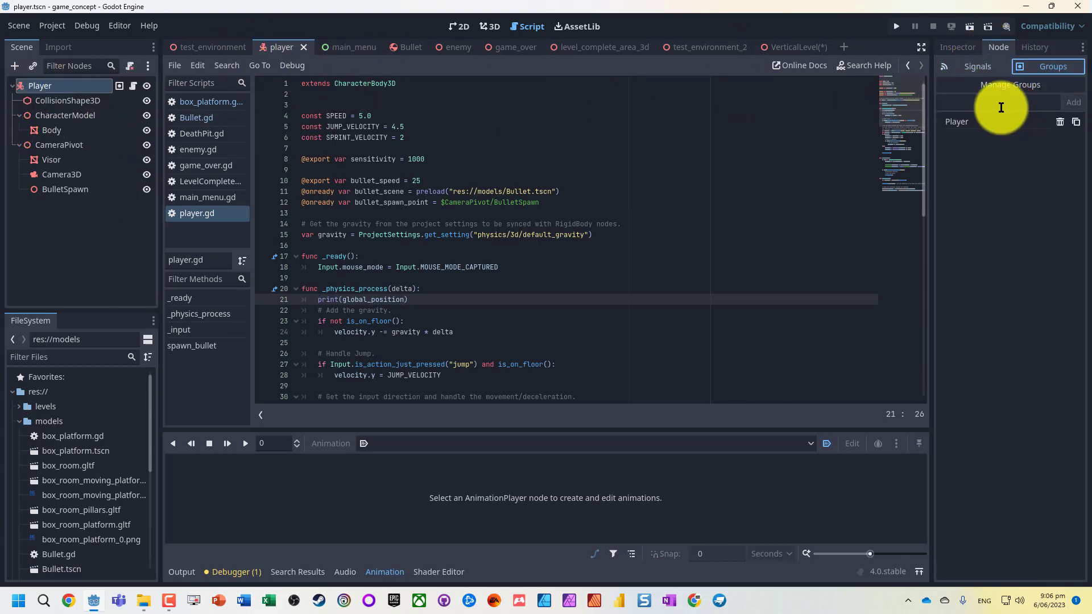
{"action": "left_click", "coordinate": [997, 85]}
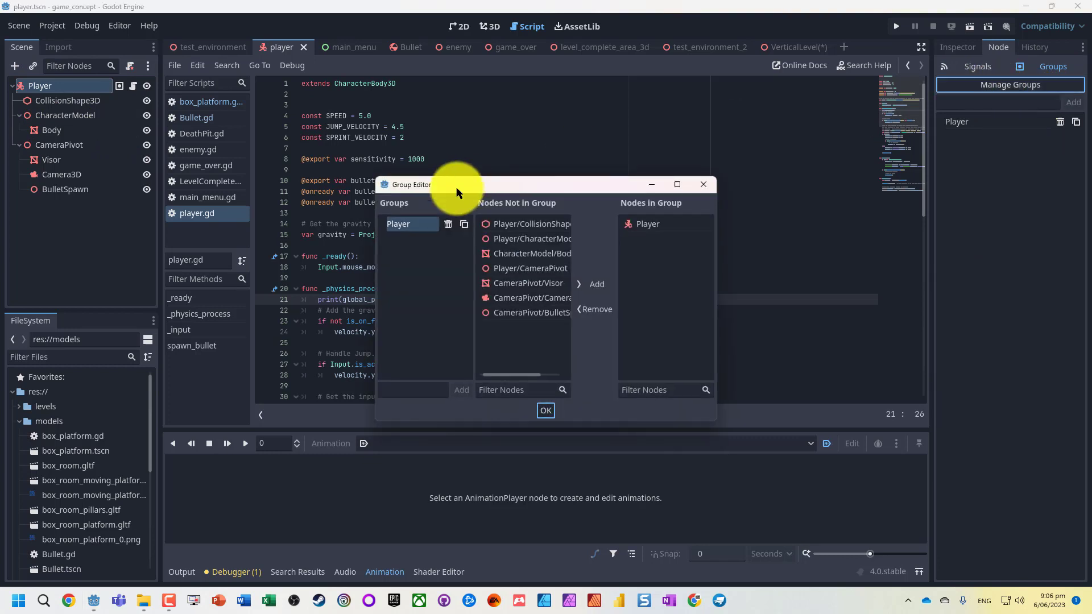
{"action": "left_click", "coordinate": [545, 410]}
{"action": "left_click", "coordinate": [797, 48]}
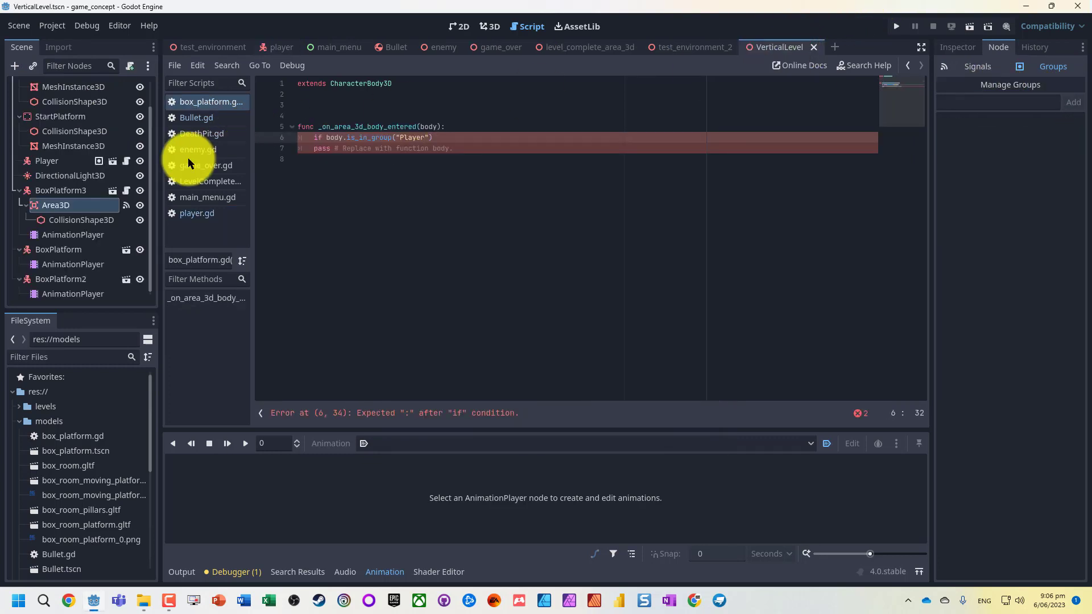
{"action": "left_click", "coordinate": [1017, 83]}
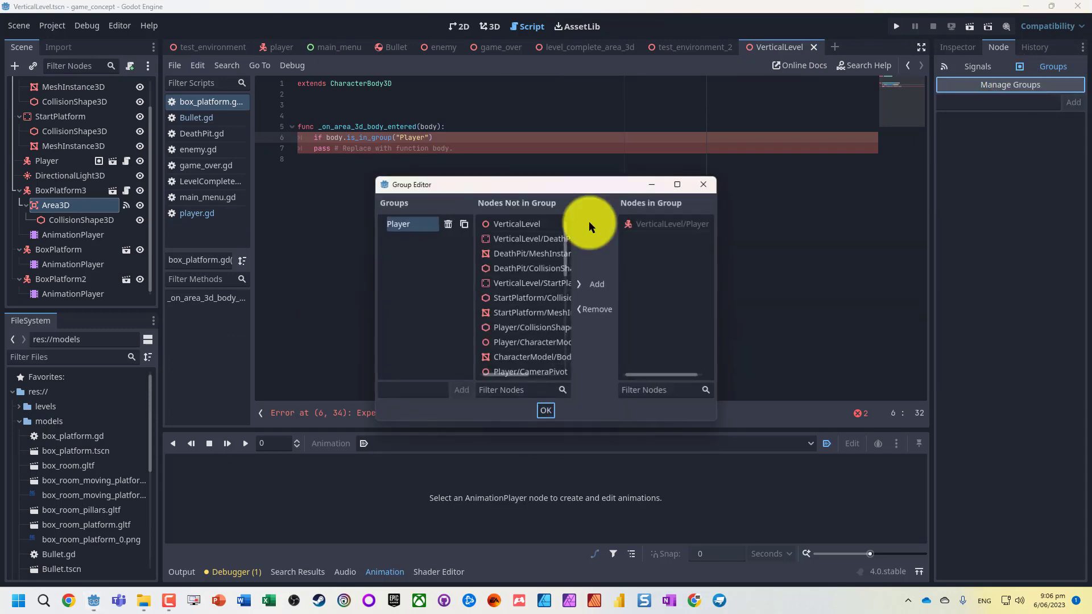
{"action": "left_click", "coordinate": [545, 411]}
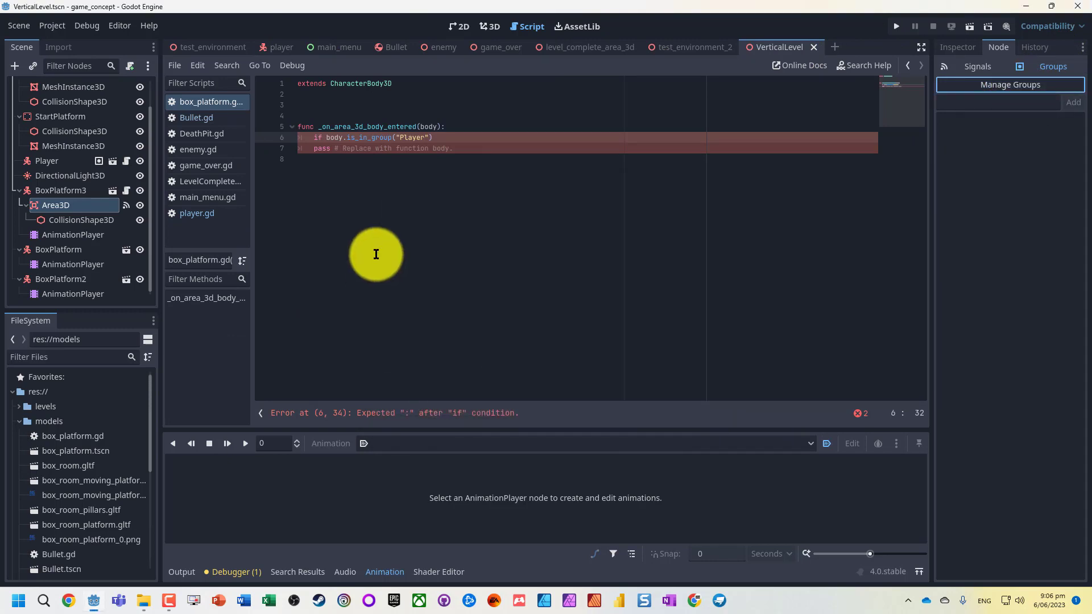
Step: Complete the if line with a colon and add $AnimationPlayer.play("rise_on_player_entry") as its indented body
{"action": "left_click", "coordinate": [460, 136]}
{"action": "type", "text": ":"}
{"action": "key", "text": "Return"}
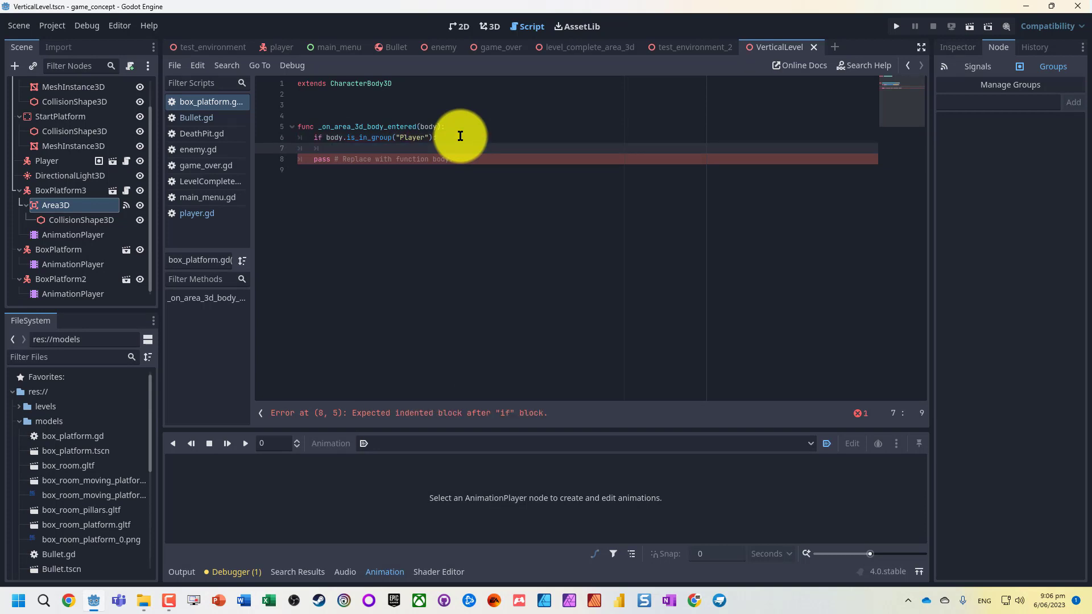
{"action": "type", "text": "$An"}
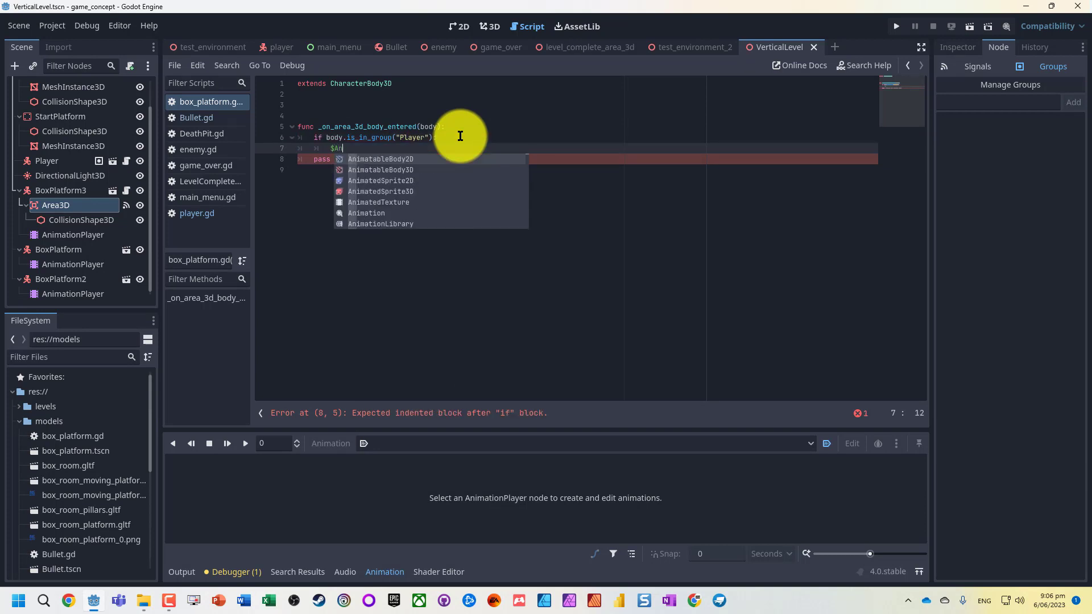
{"action": "key", "text": "Return"}
{"action": "type", "text": ".p"}
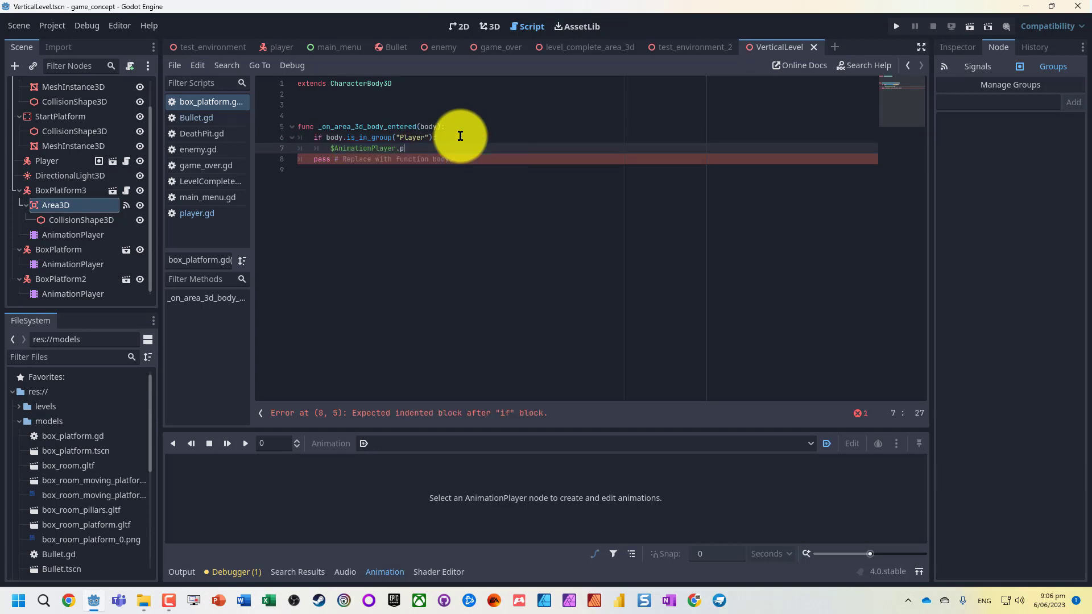
{"action": "type", "text": "lay("}
{"action": "key", "text": "Down"}
{"action": "key", "text": "Return"}
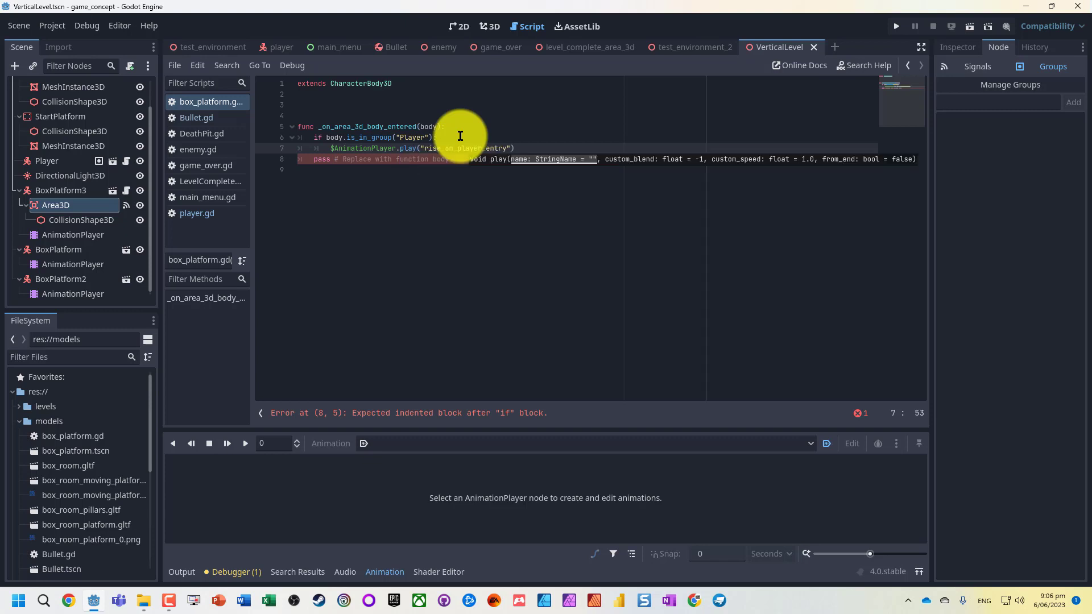
Step: Save the box_platform script and test-run the VerticalLevel scene to try the player-triggered platform rise, closing the game window when done
{"action": "key", "text": "ctrl+s"}
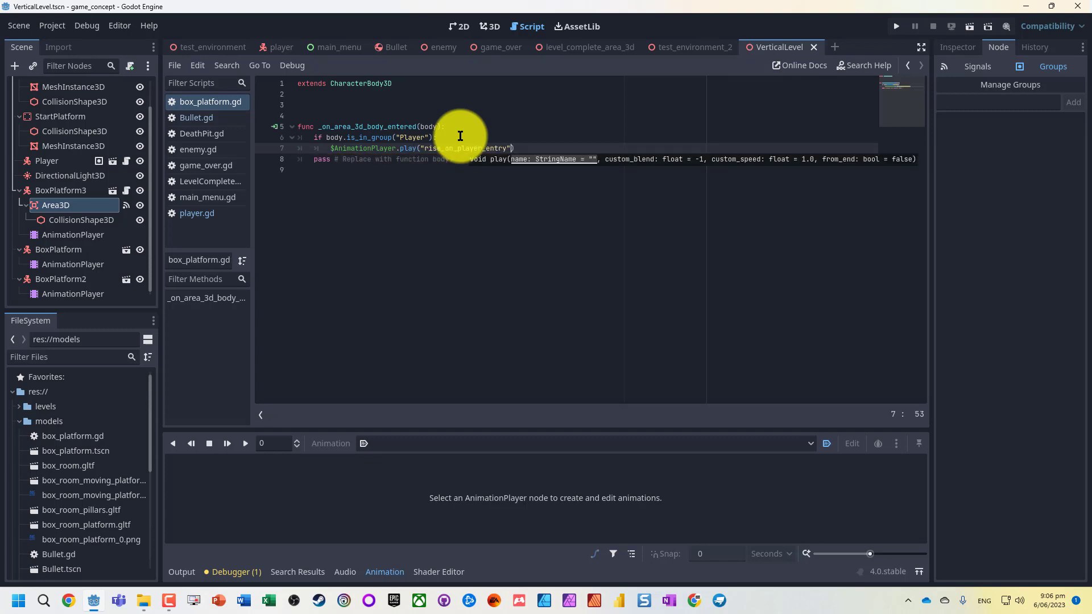
{"action": "key", "text": "F6"}
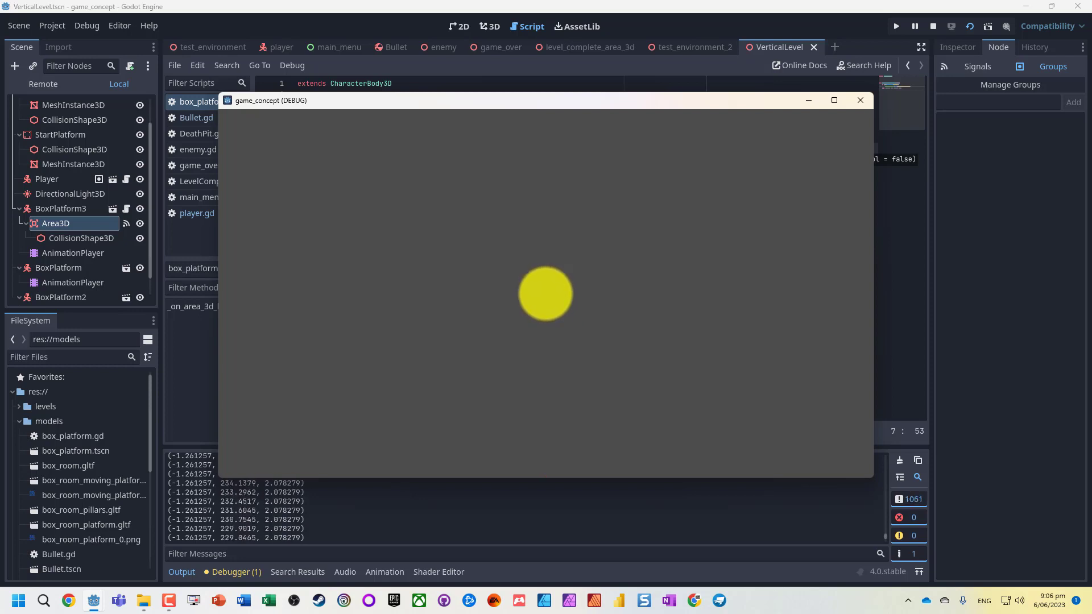
{"action": "key", "text": "alt+F4"}
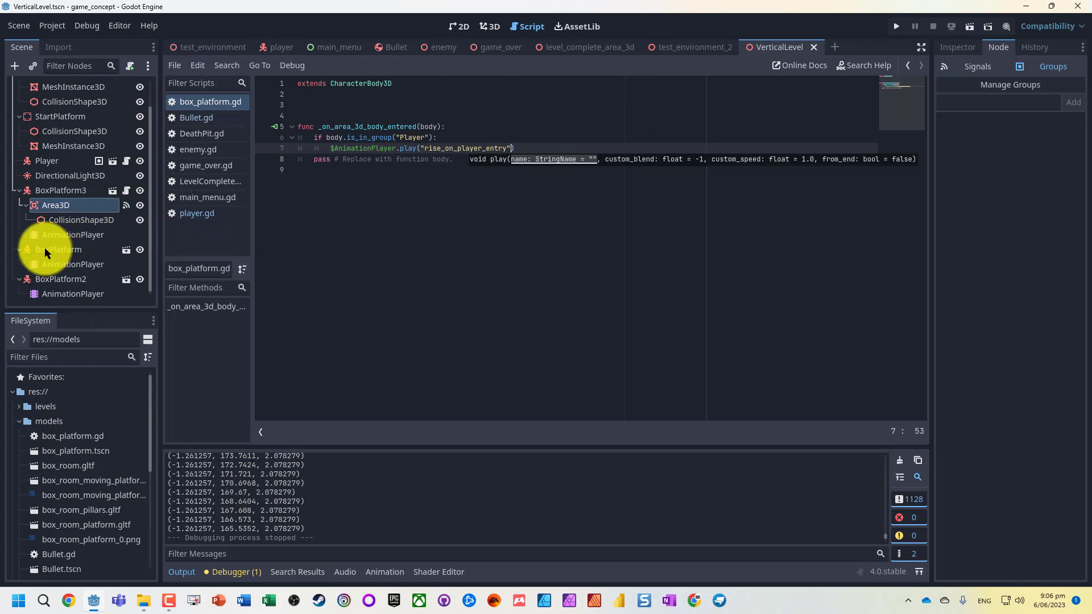
Step: Examine the RESET animation tracks of BoxPlatform3's AnimationPlayer and show the selected platform in the 3D view
{"action": "left_click", "coordinate": [62, 234]}
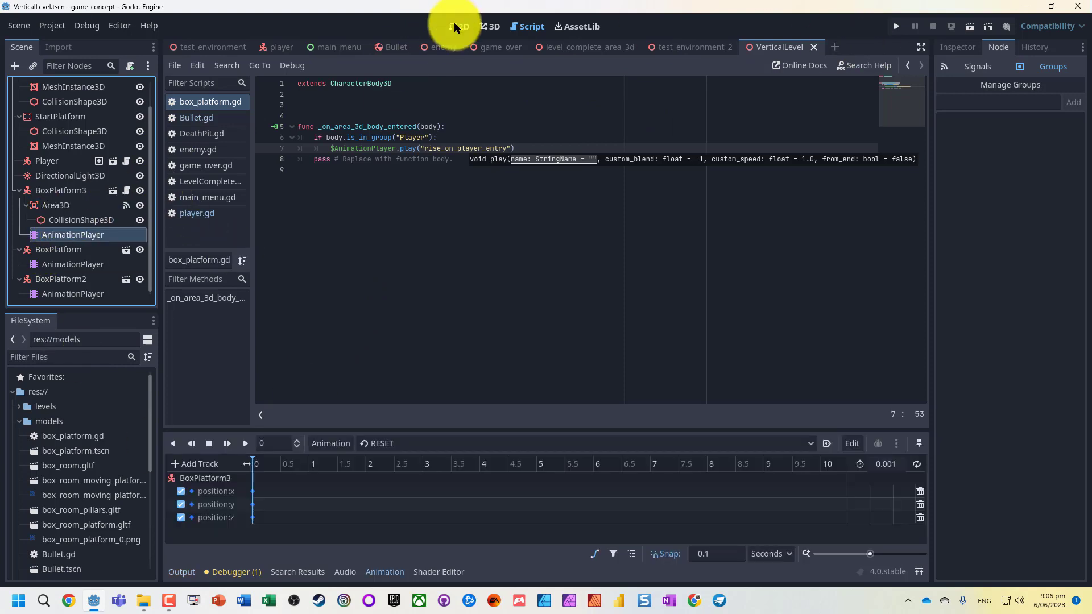
{"action": "left_click", "coordinate": [491, 26]}
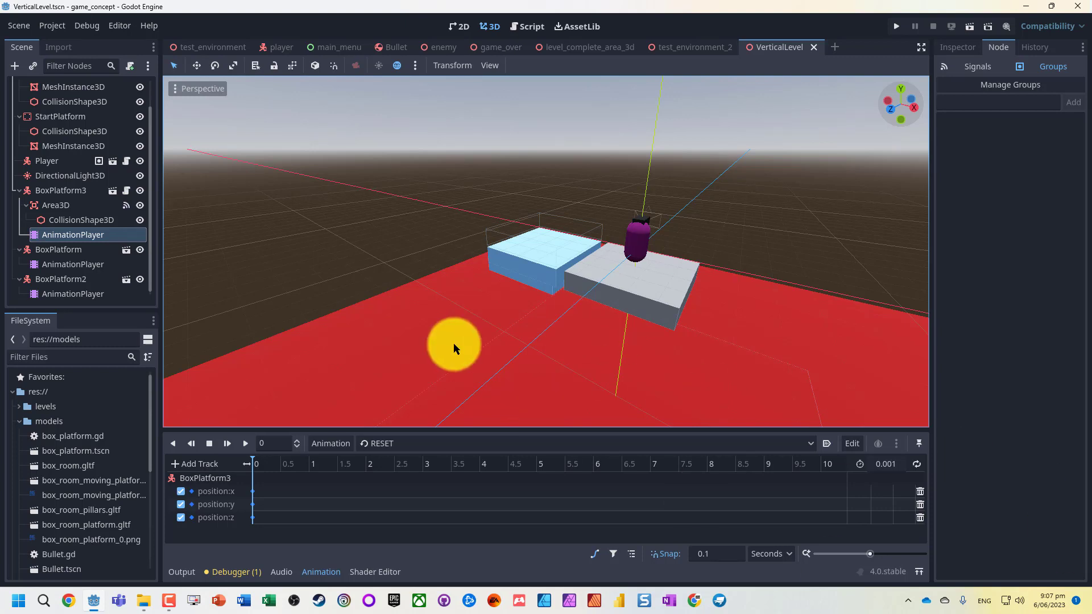
{"action": "left_click", "coordinate": [36, 189]}
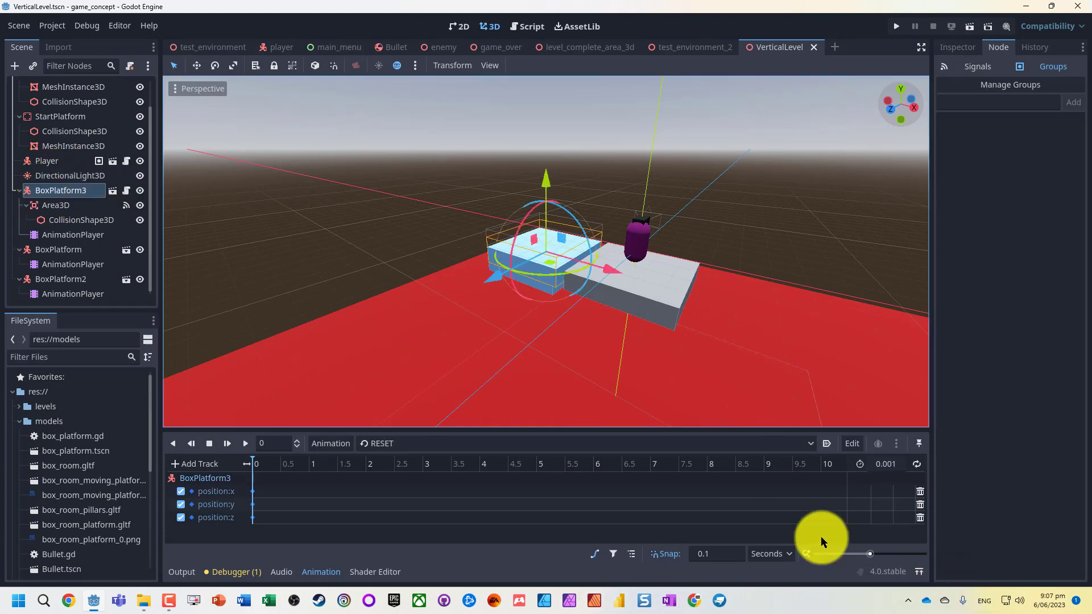